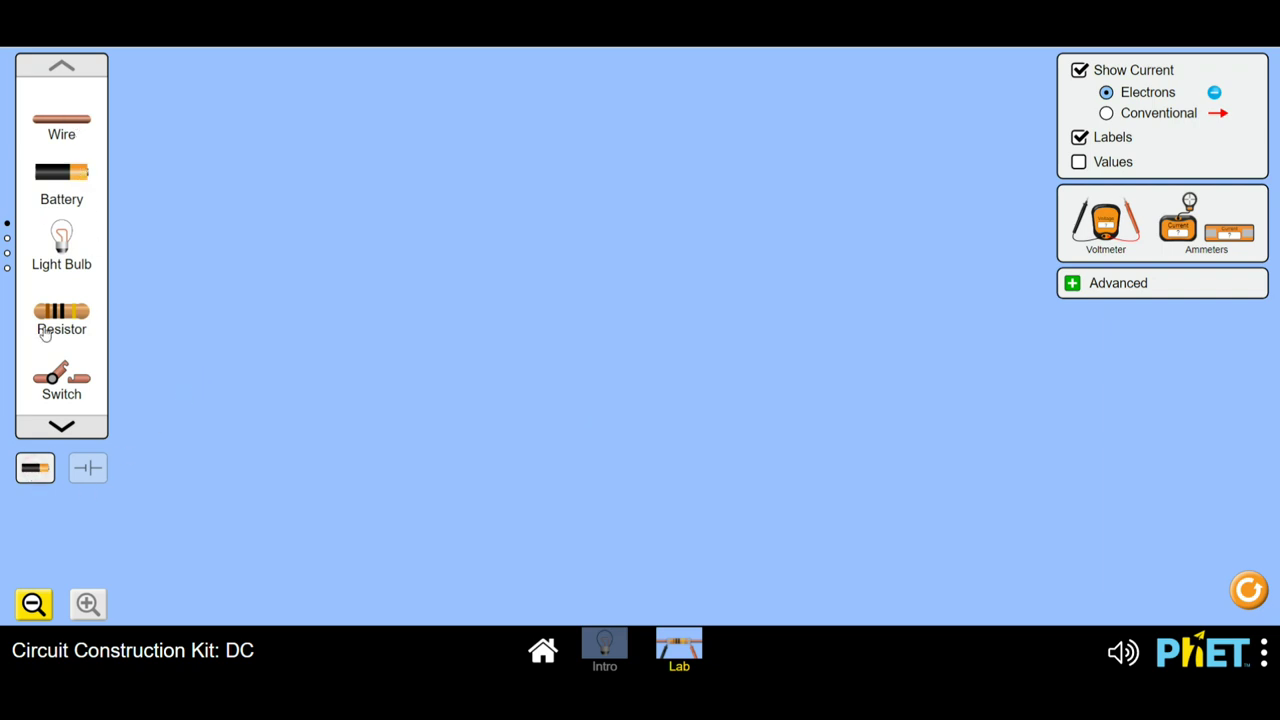
Step: Preview schematic view, then place an upright battery, a light bulb and a switch above them
{"action": "left_click", "coordinate": [87, 472]}
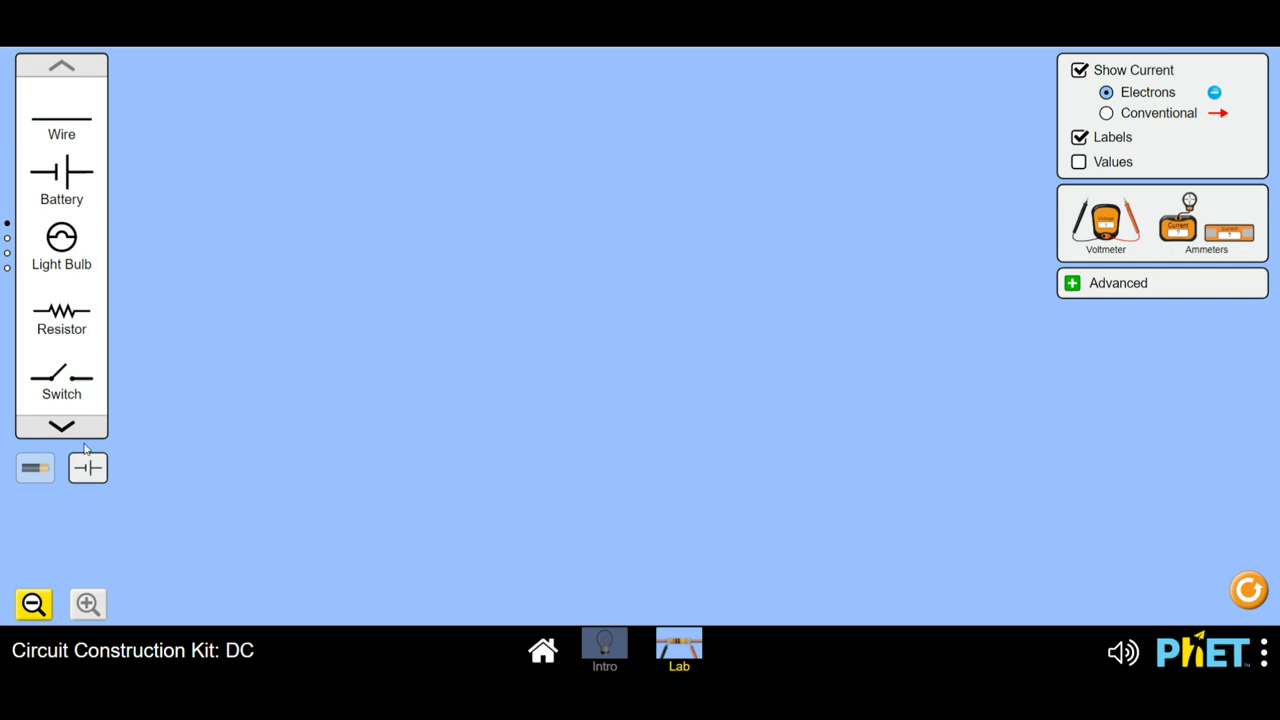
{"action": "left_click", "coordinate": [36, 468]}
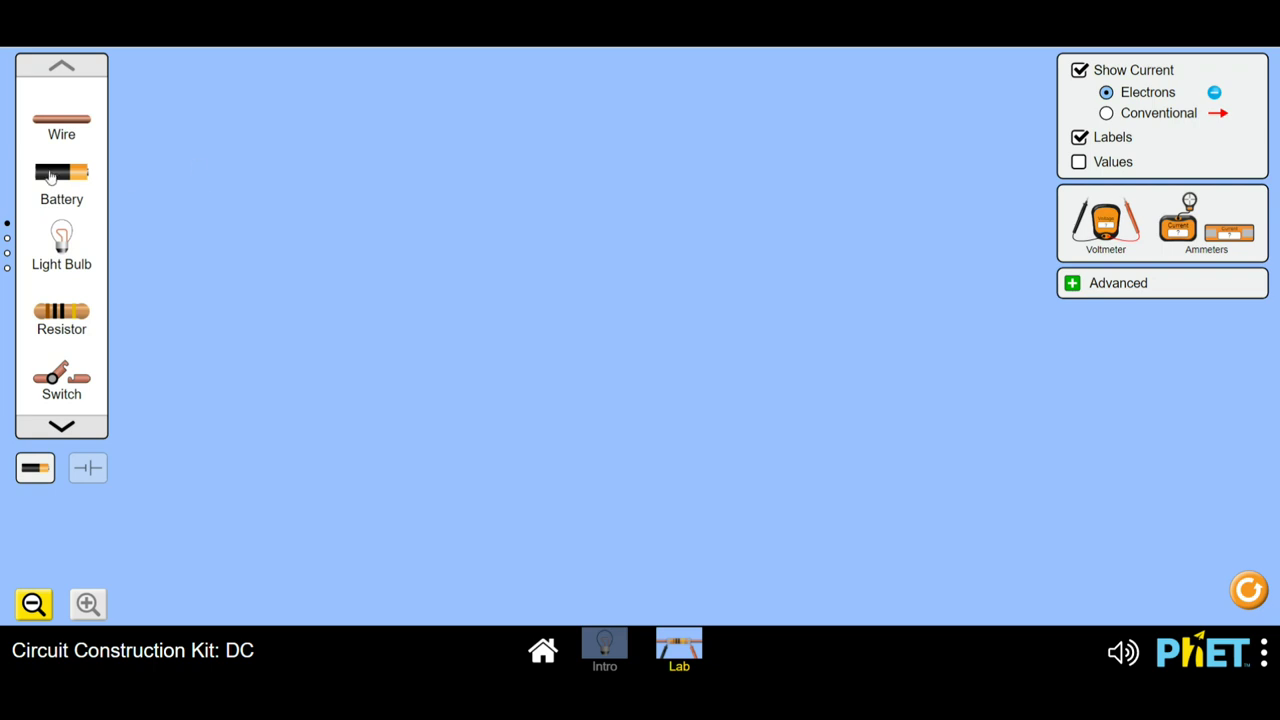
{"action": "left_click_drag", "start_coordinate": [50, 176], "coordinate": [342, 402]}
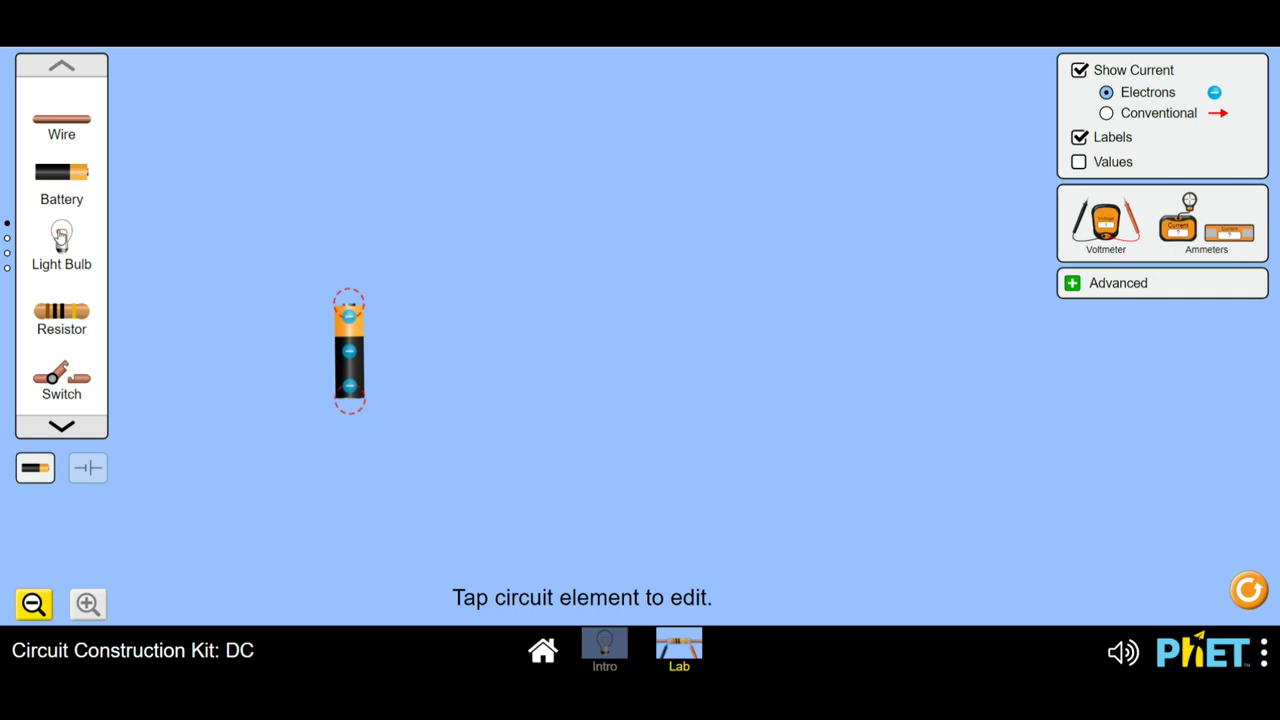
{"action": "left_click_drag", "start_coordinate": [61, 236], "coordinate": [707, 379]}
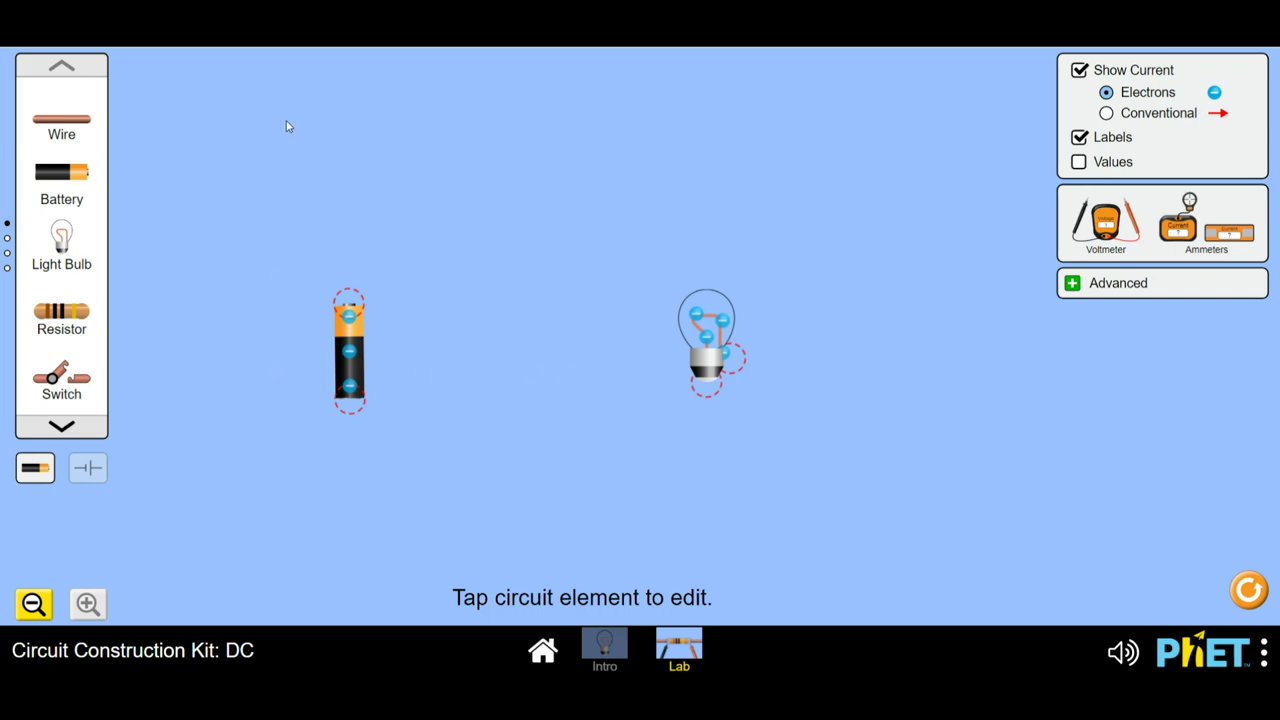
{"action": "left_click_drag", "start_coordinate": [61, 380], "coordinate": [540, 236]}
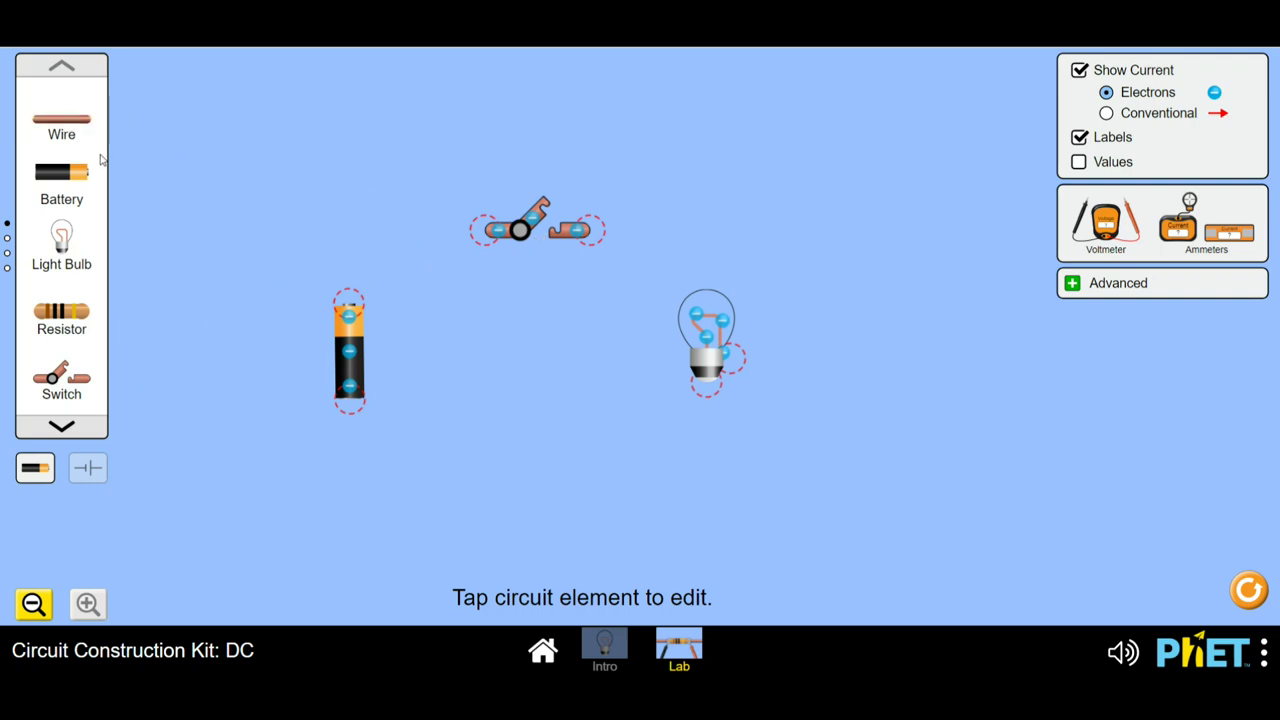
Step: Wire the battery, switch and bulb into a closed loop with a level bottom wire
{"action": "left_click_drag", "start_coordinate": [62, 120], "coordinate": [682, 400]}
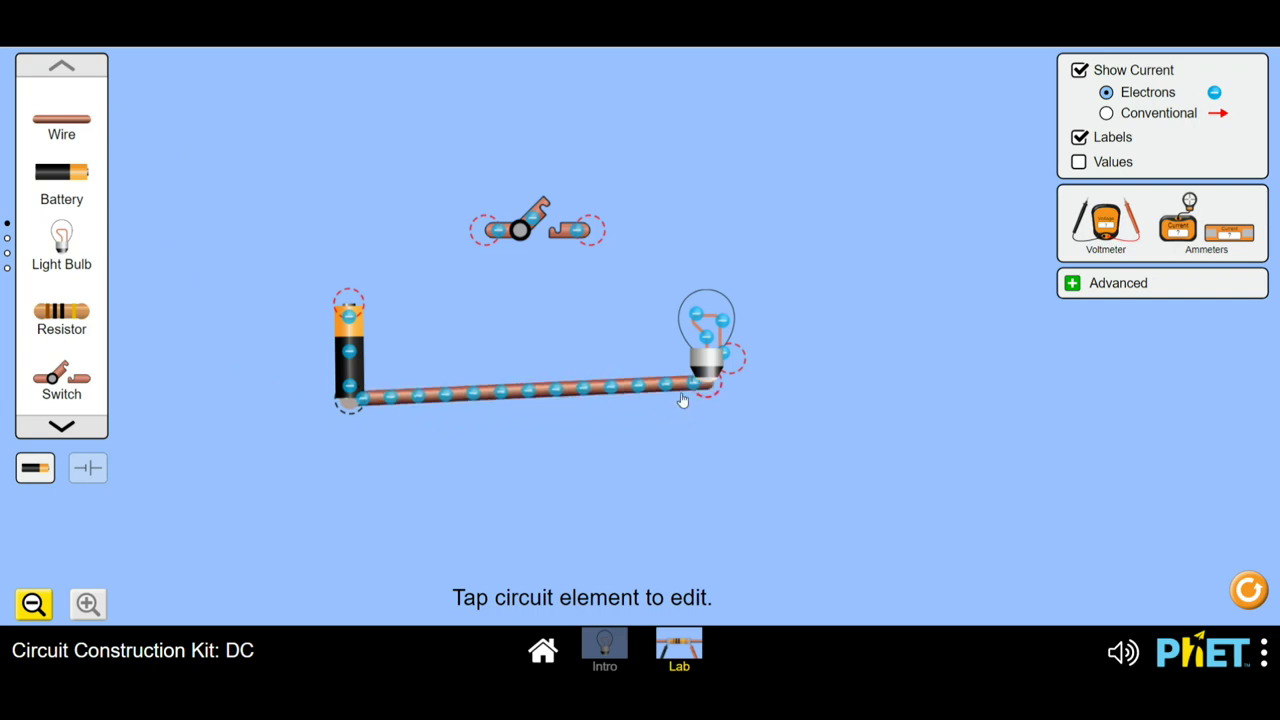
{"action": "left_click_drag", "start_coordinate": [358, 366], "coordinate": [358, 349]}
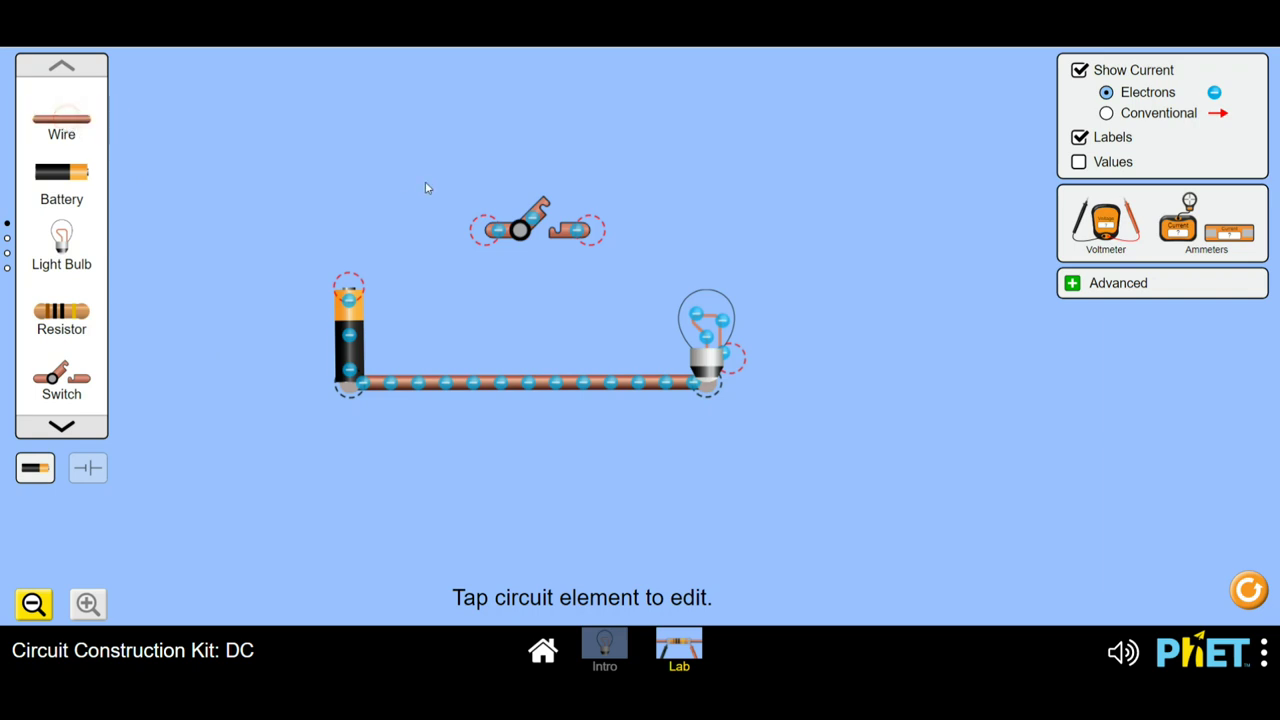
{"action": "left_click_drag", "start_coordinate": [72, 128], "coordinate": [348, 230]}
{"action": "left_click_drag", "start_coordinate": [57, 128], "coordinate": [348, 230]}
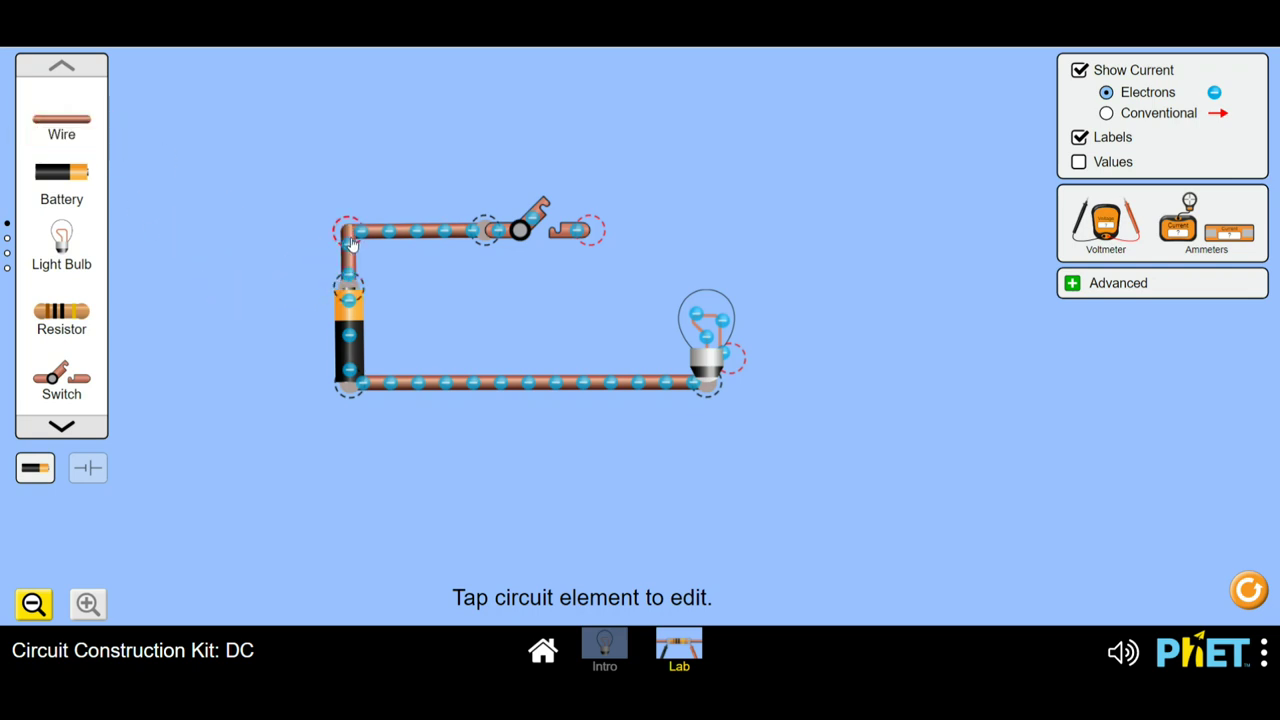
{"action": "left_click_drag", "start_coordinate": [80, 122], "coordinate": [746, 228]}
{"action": "left_click_drag", "start_coordinate": [84, 120], "coordinate": [770, 362]}
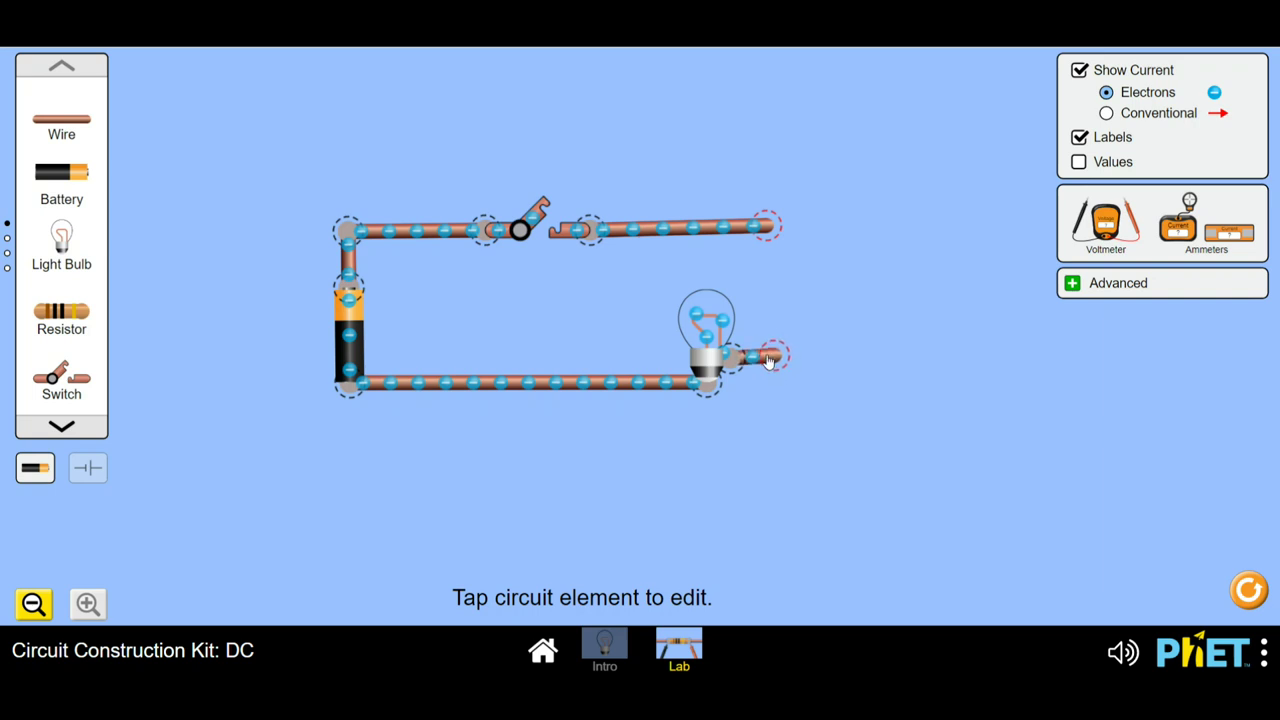
{"action": "left_click_drag", "start_coordinate": [82, 122], "coordinate": [786, 371]}
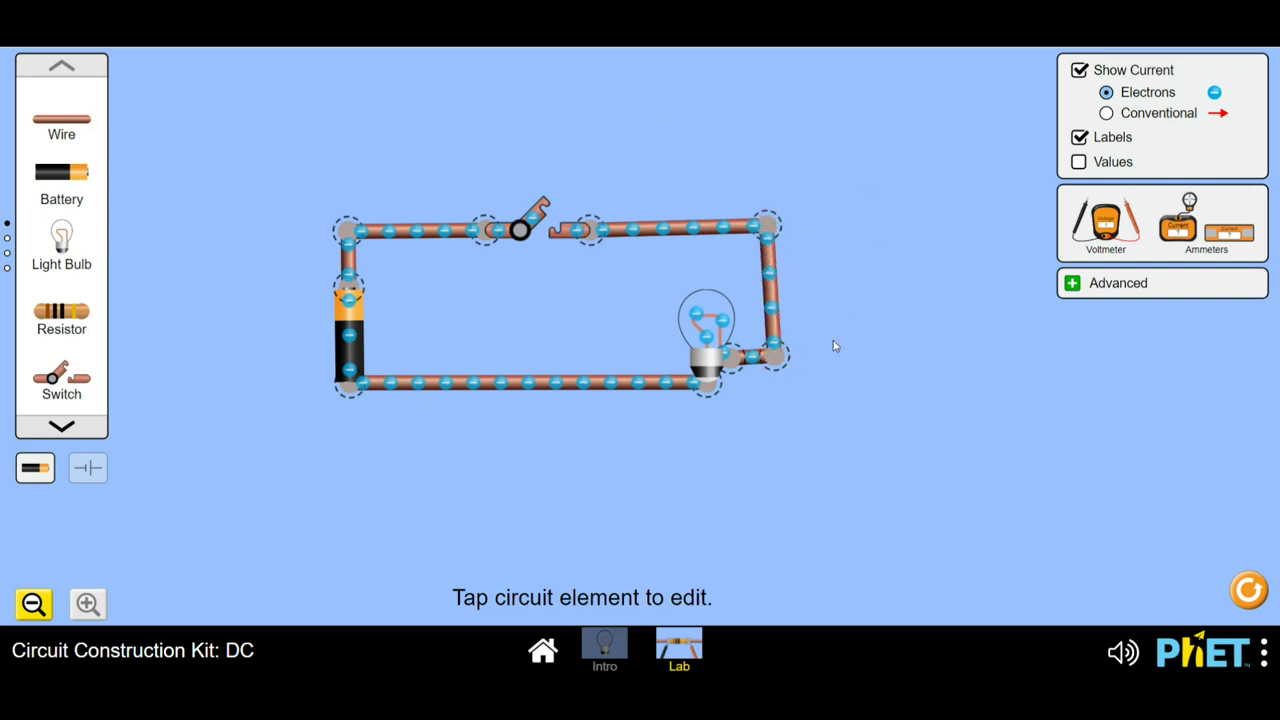
{"action": "left_click", "coordinate": [544, 207]}
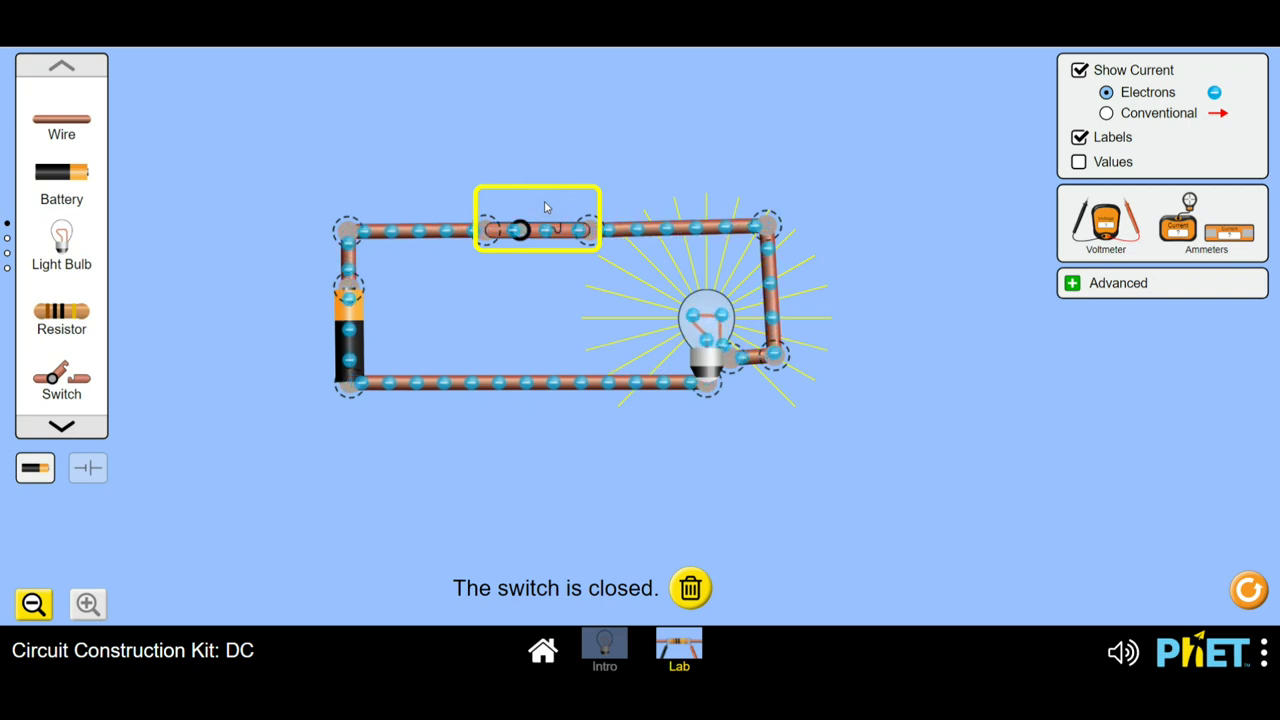
{"action": "left_click", "coordinate": [550, 232]}
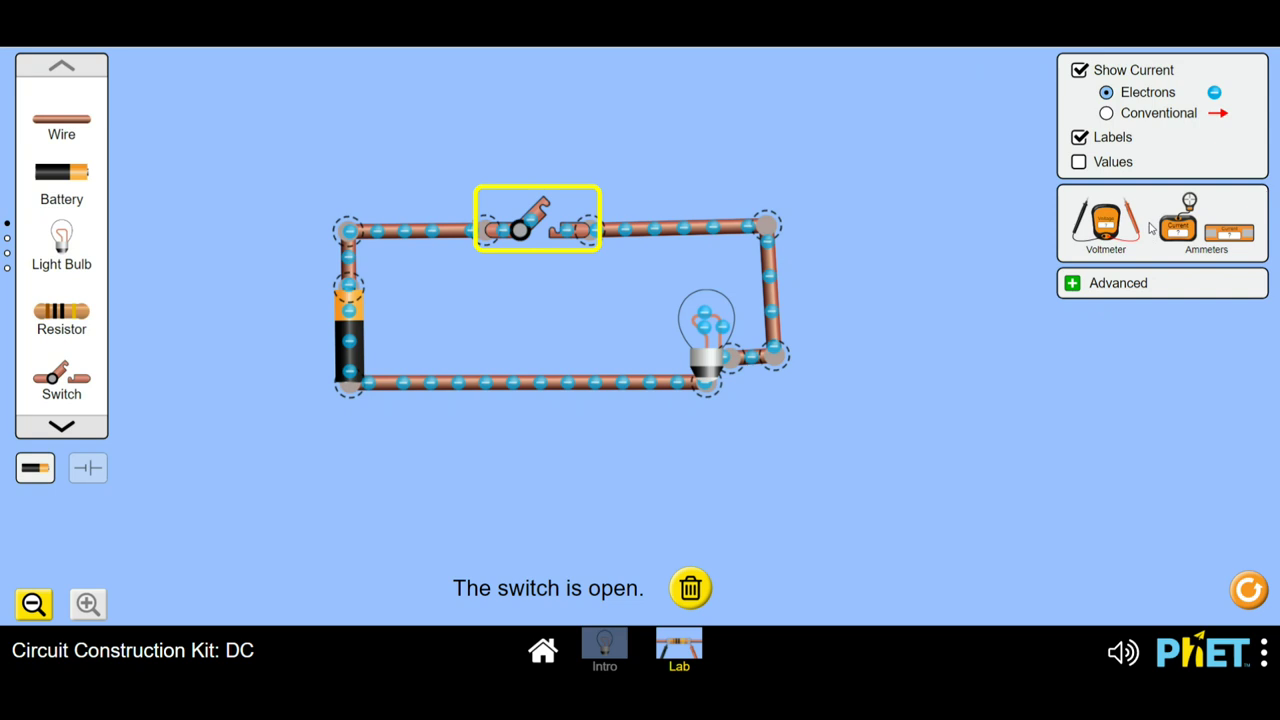
{"action": "left_click_drag", "start_coordinate": [1180, 230], "coordinate": [668, 446]}
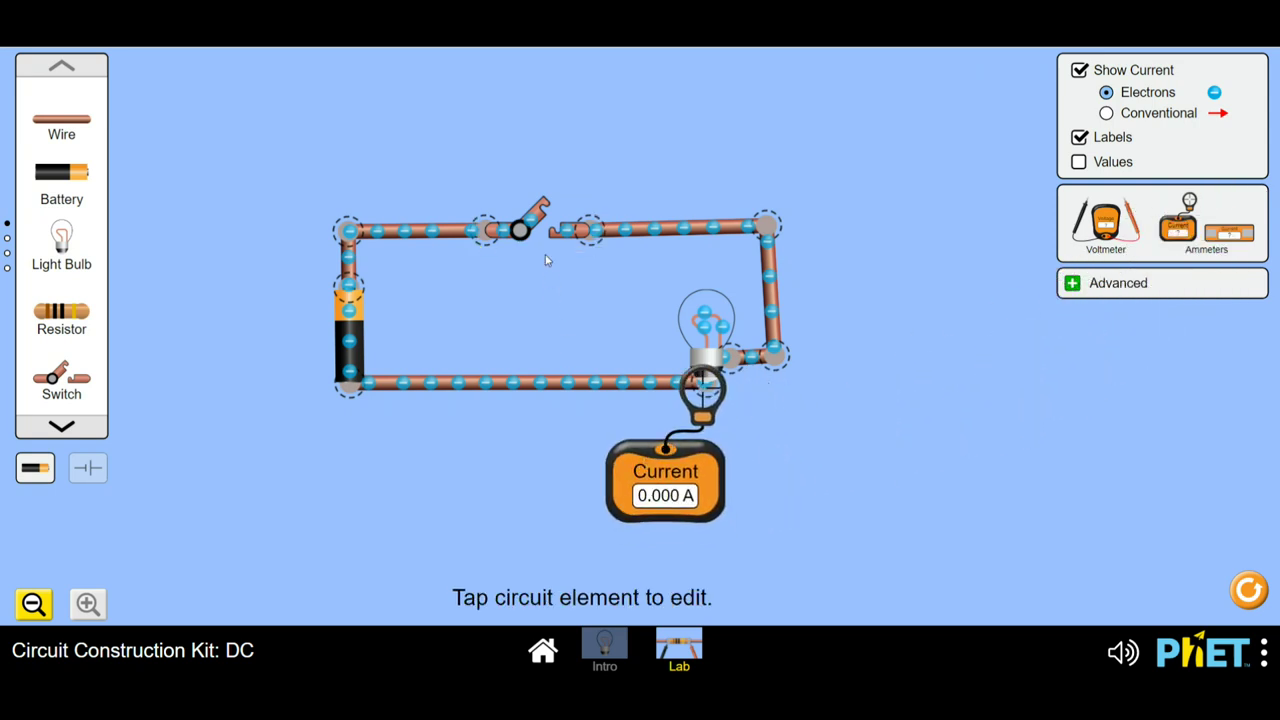
{"action": "left_click", "coordinate": [555, 233]}
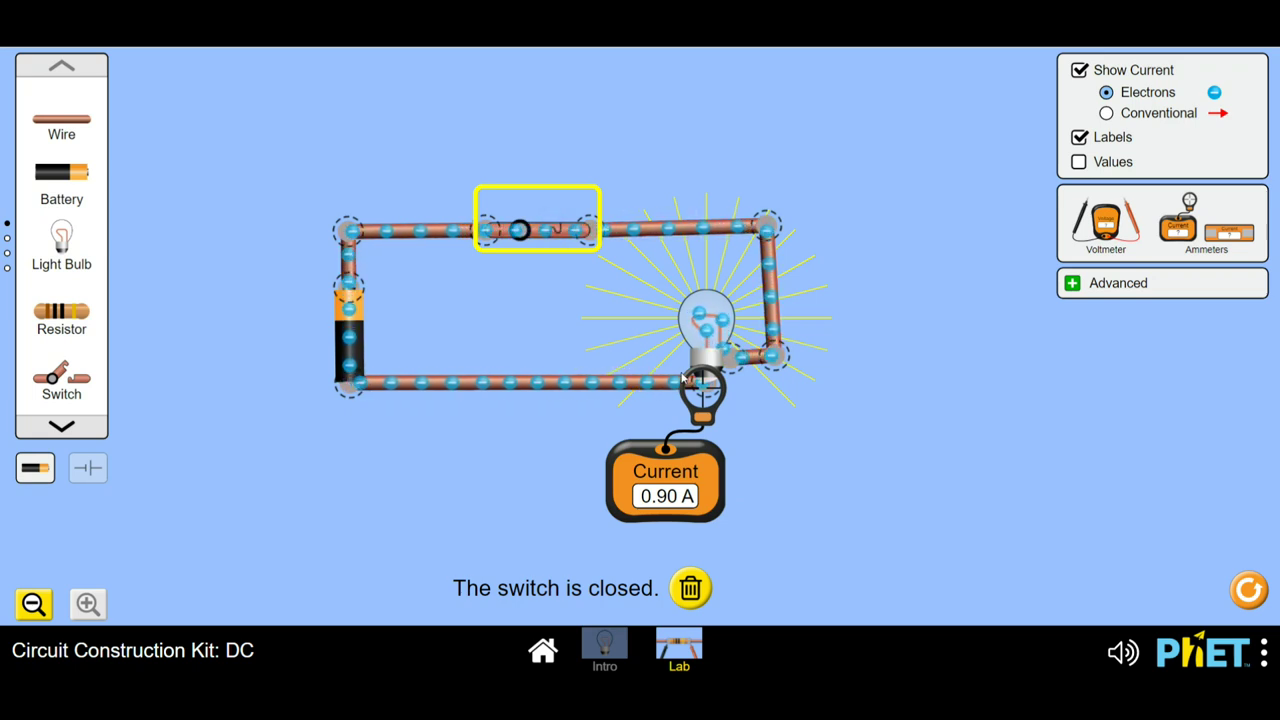
{"action": "left_click", "coordinate": [553, 232]}
{"action": "left_click_drag", "start_coordinate": [1105, 222], "coordinate": [396, 510]}
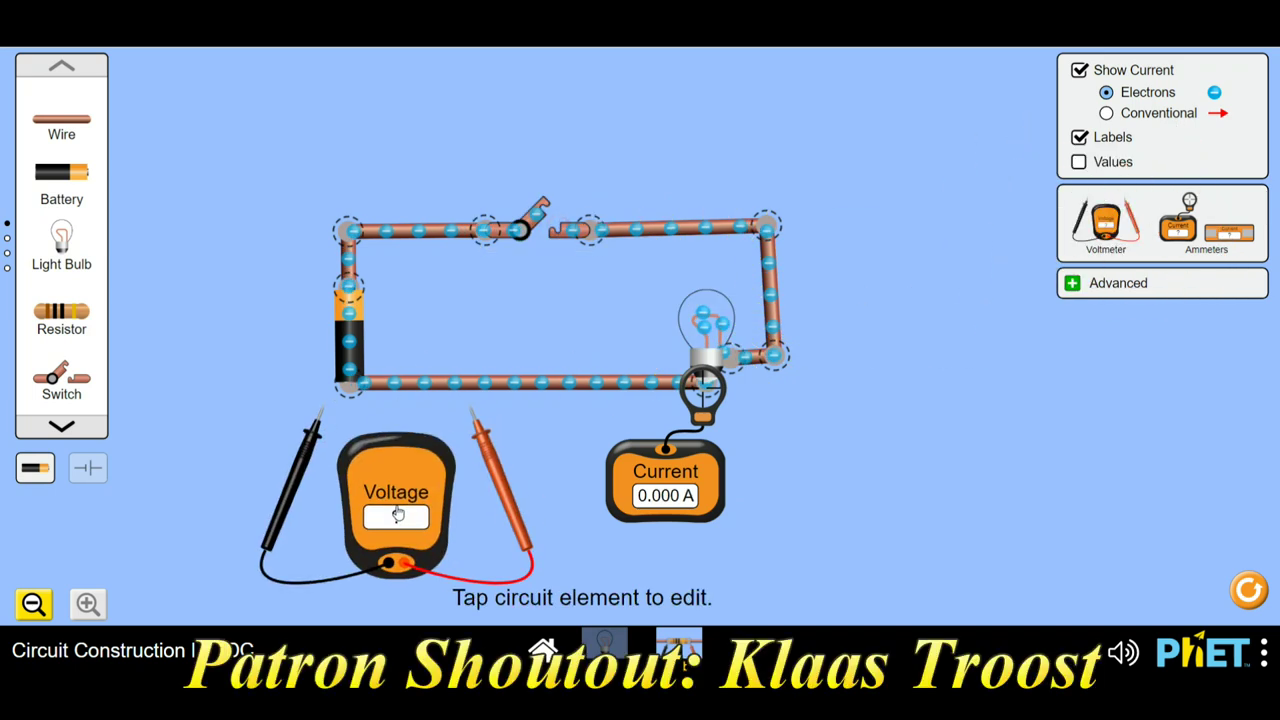
{"action": "left_click_drag", "start_coordinate": [312, 453], "coordinate": [330, 434]}
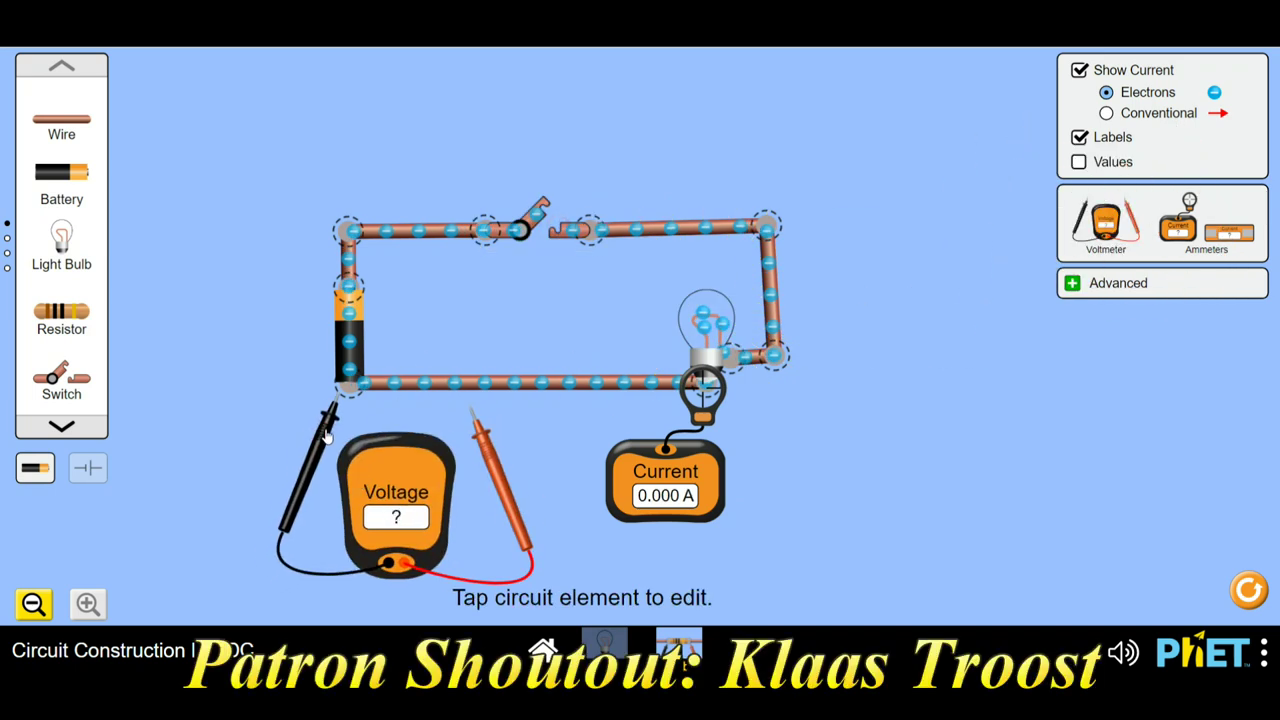
{"action": "left_click_drag", "start_coordinate": [490, 447], "coordinate": [757, 398]}
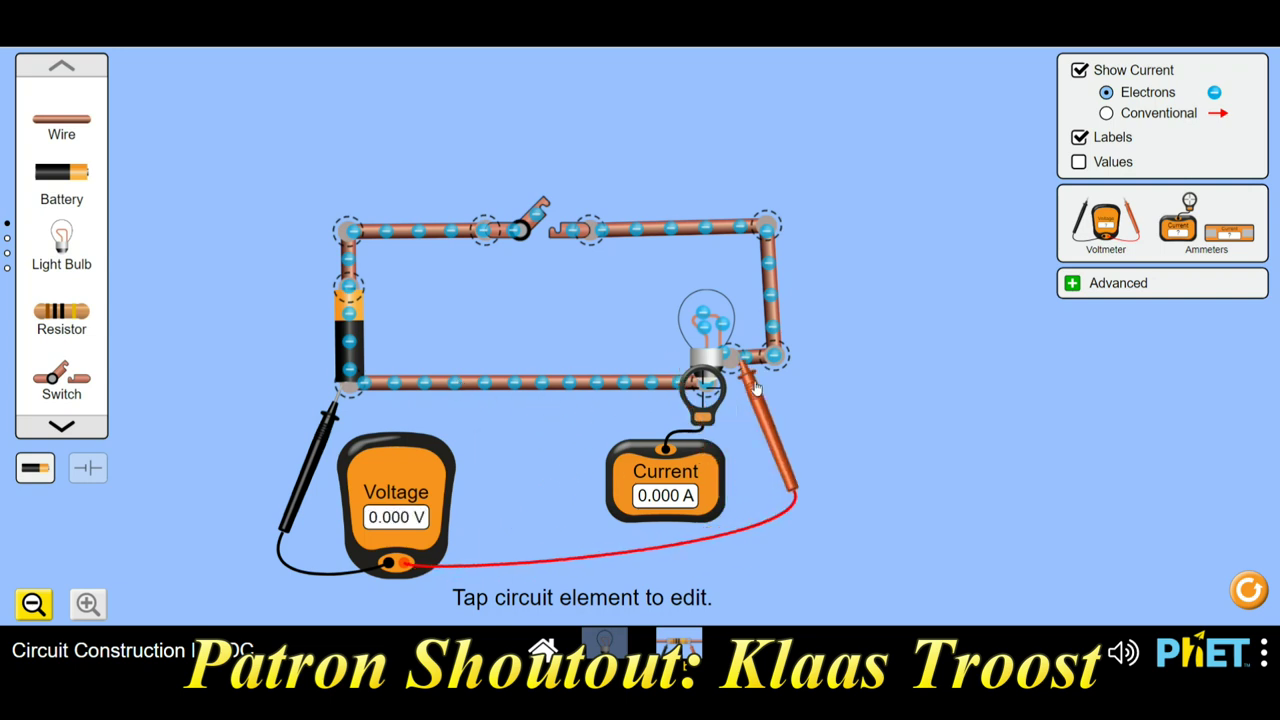
{"action": "left_click", "coordinate": [534, 224]}
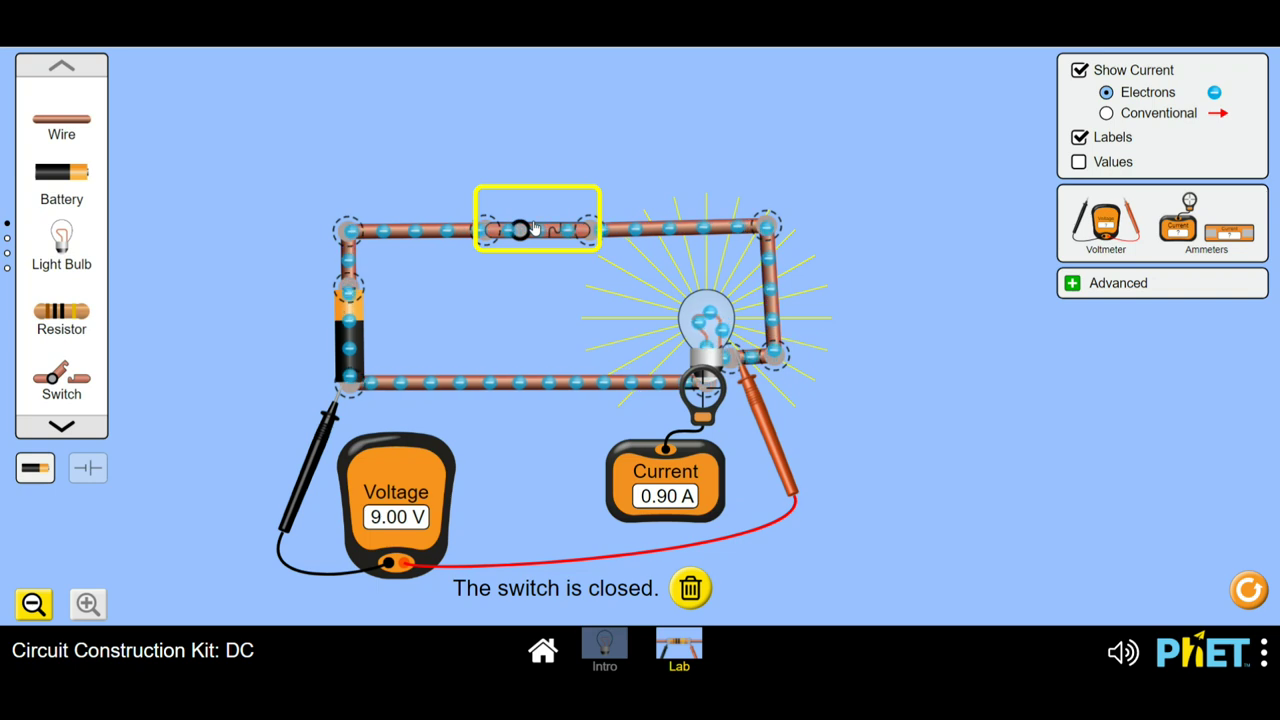
{"action": "left_click", "coordinate": [548, 233]}
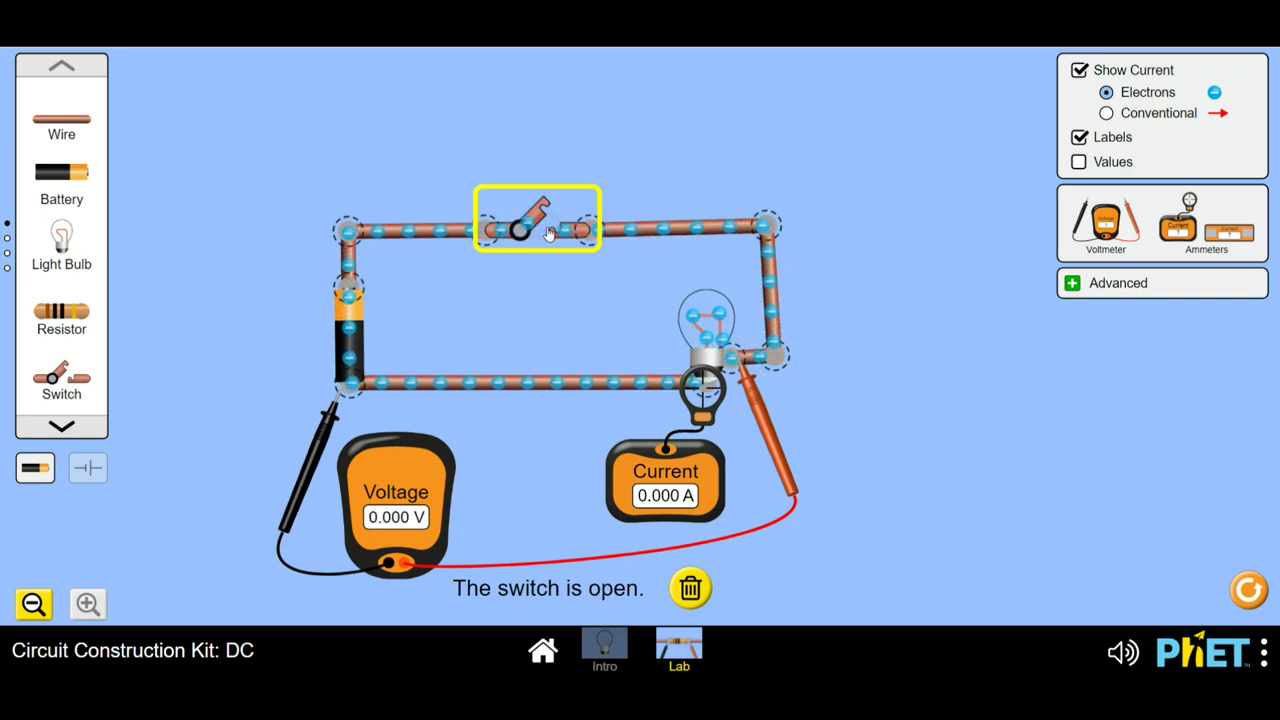
{"action": "left_click_drag", "start_coordinate": [440, 490], "coordinate": [1150, 255]}
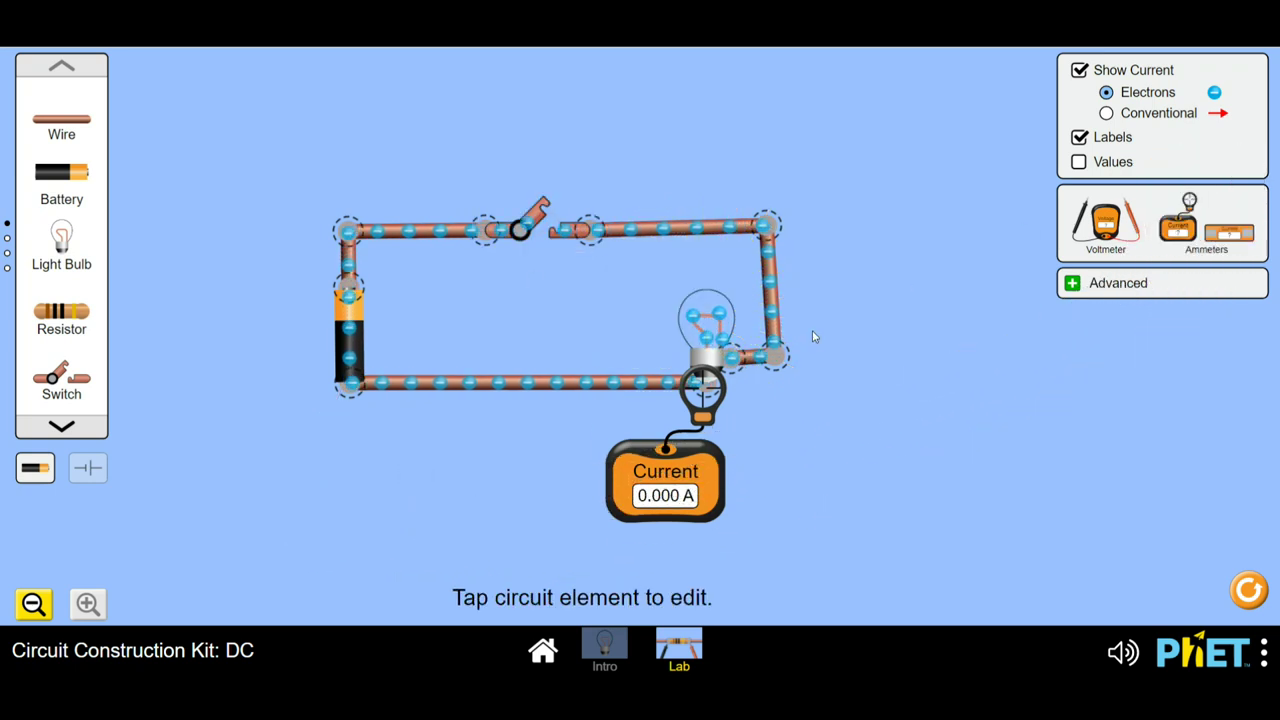
{"action": "left_click_drag", "start_coordinate": [620, 512], "coordinate": [1007, 323]}
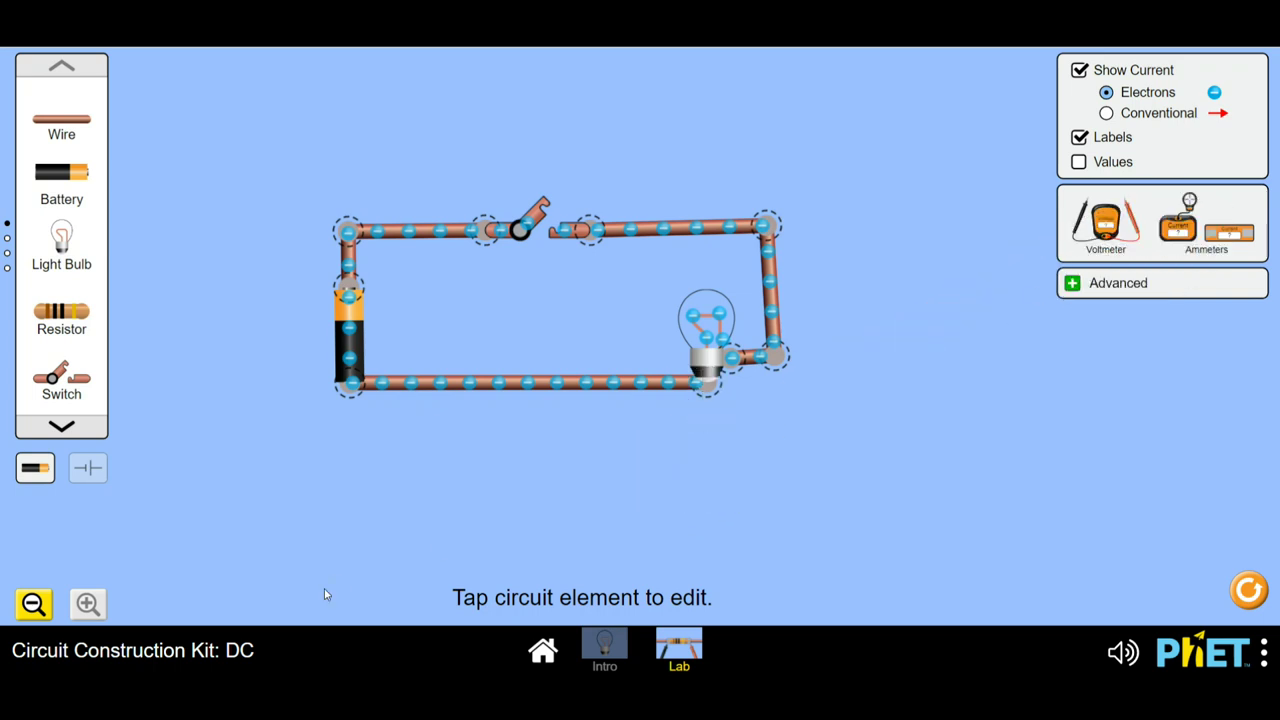
Step: Toggle to schematic view and back to lifelike, then close the switch to light the bulb
{"action": "left_click", "coordinate": [87, 470]}
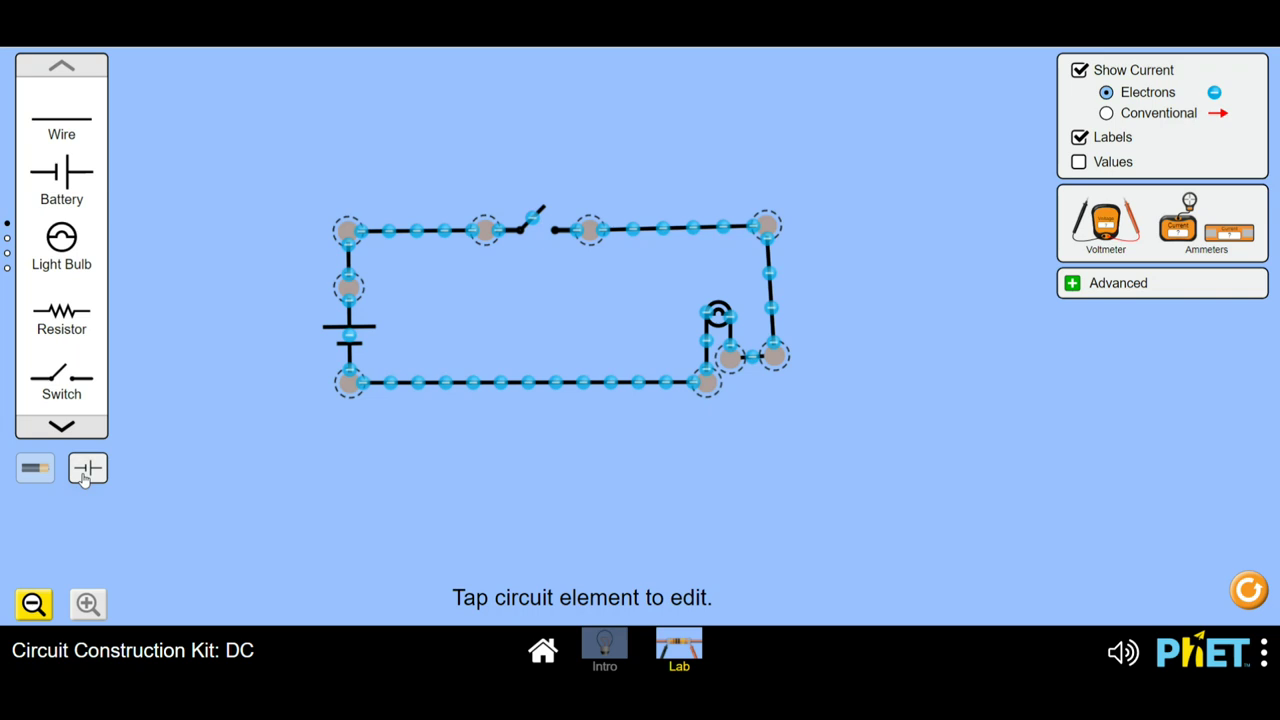
{"action": "left_click", "coordinate": [34, 470]}
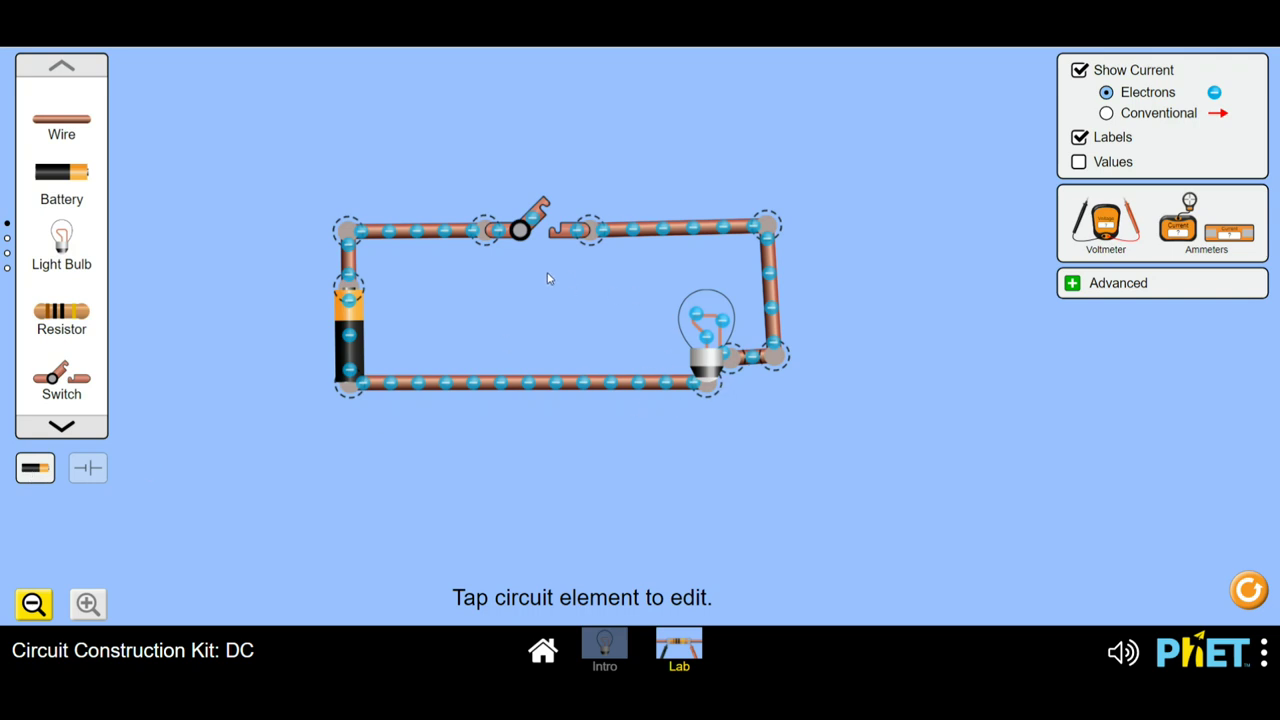
{"action": "left_click", "coordinate": [524, 233]}
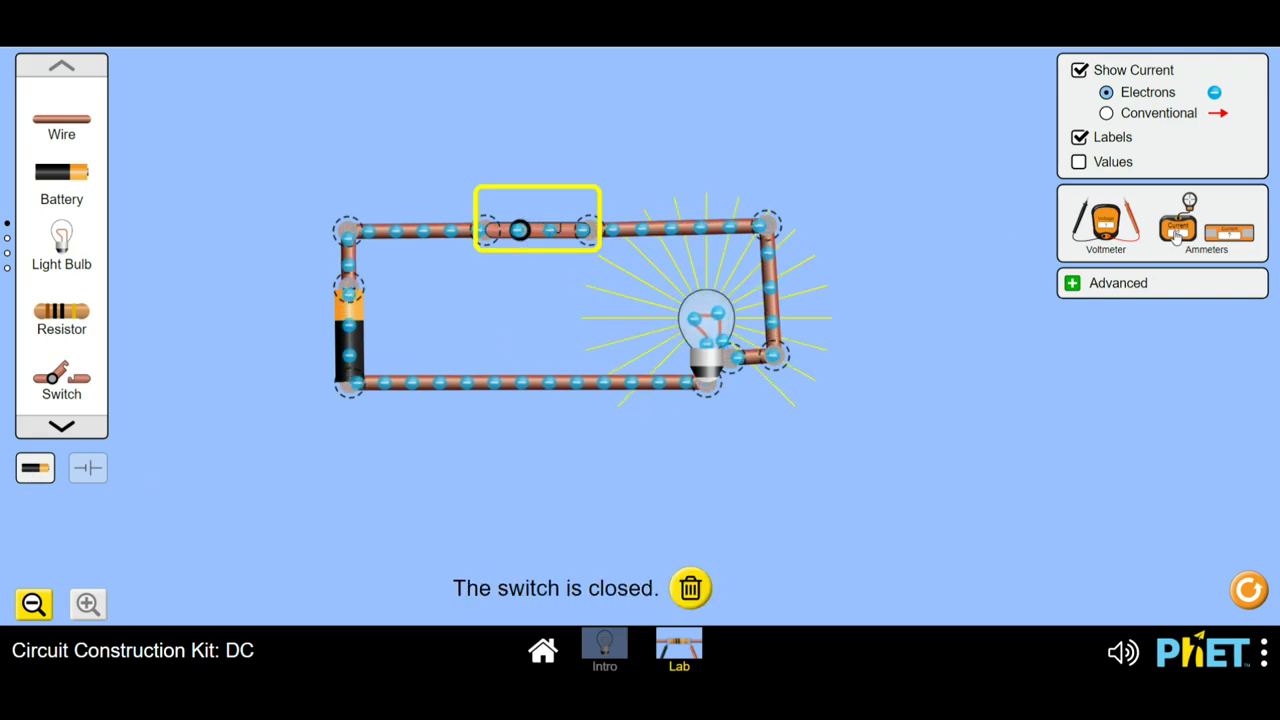
Step: Try an ammeter below the bulb and remove it, open the switch, and select the bottom wire
{"action": "left_click_drag", "start_coordinate": [1177, 233], "coordinate": [672, 447]}
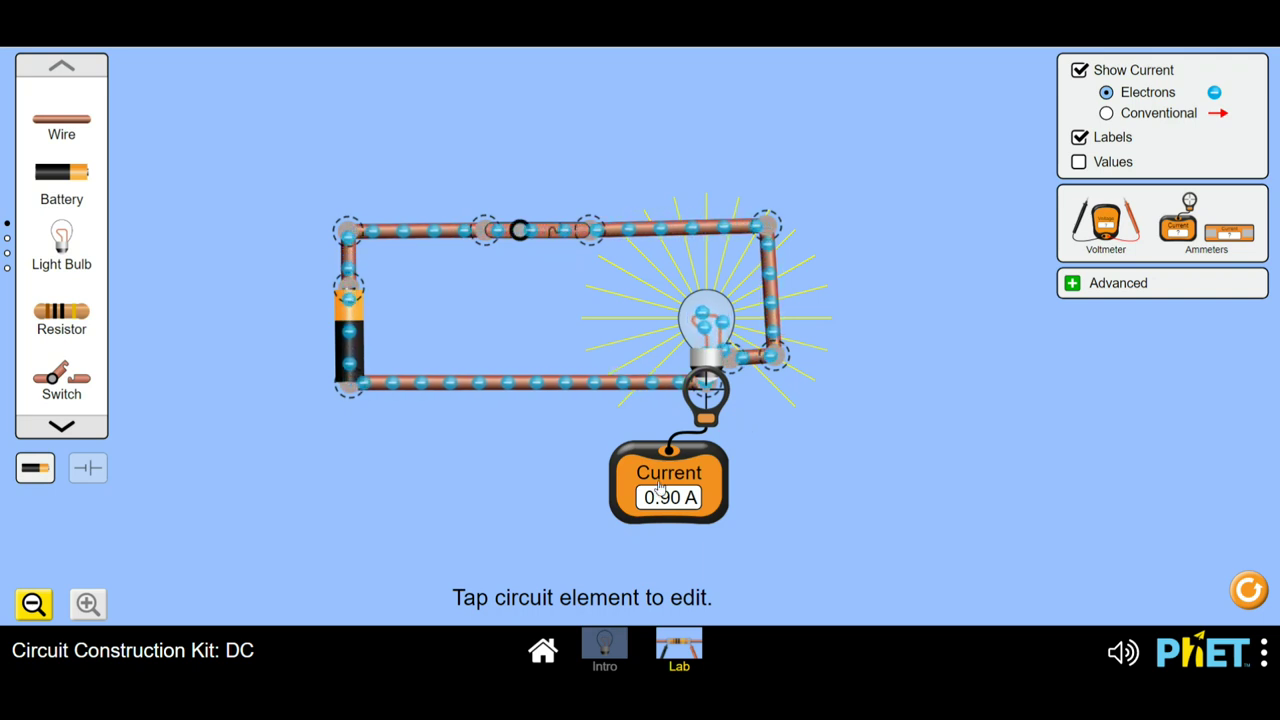
{"action": "left_click_drag", "start_coordinate": [657, 477], "coordinate": [1134, 210]}
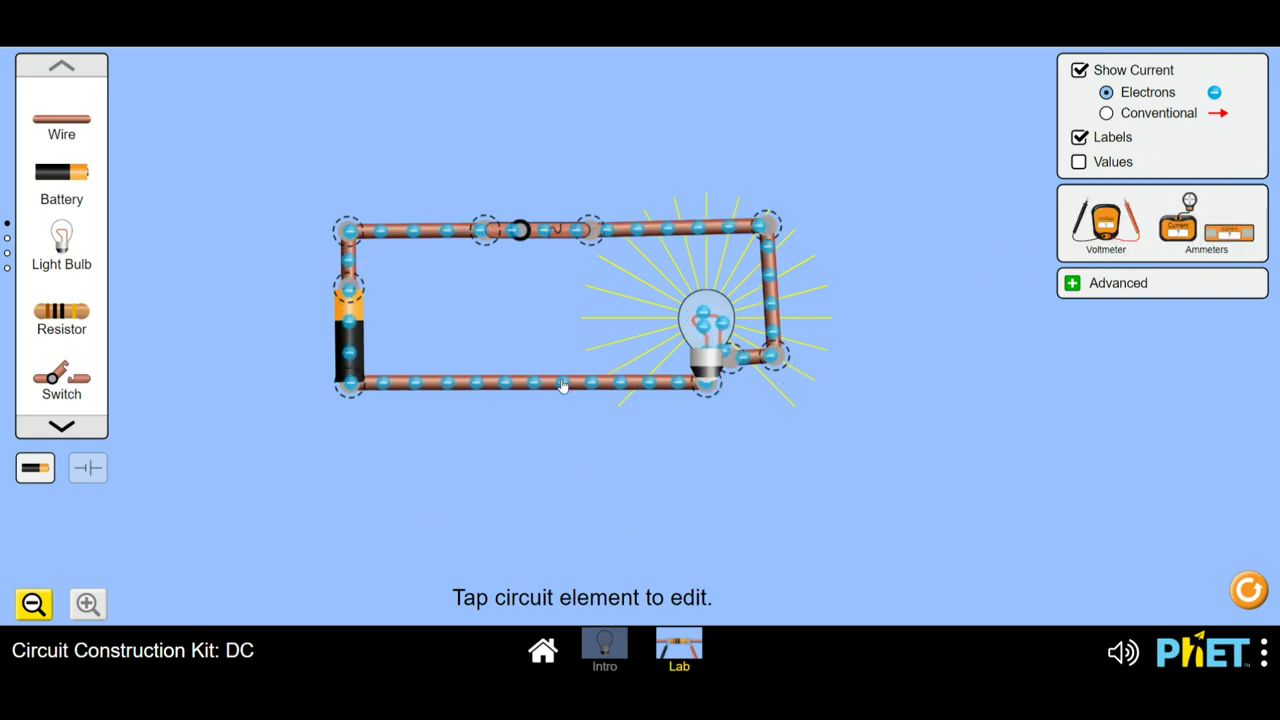
{"action": "left_click", "coordinate": [547, 234]}
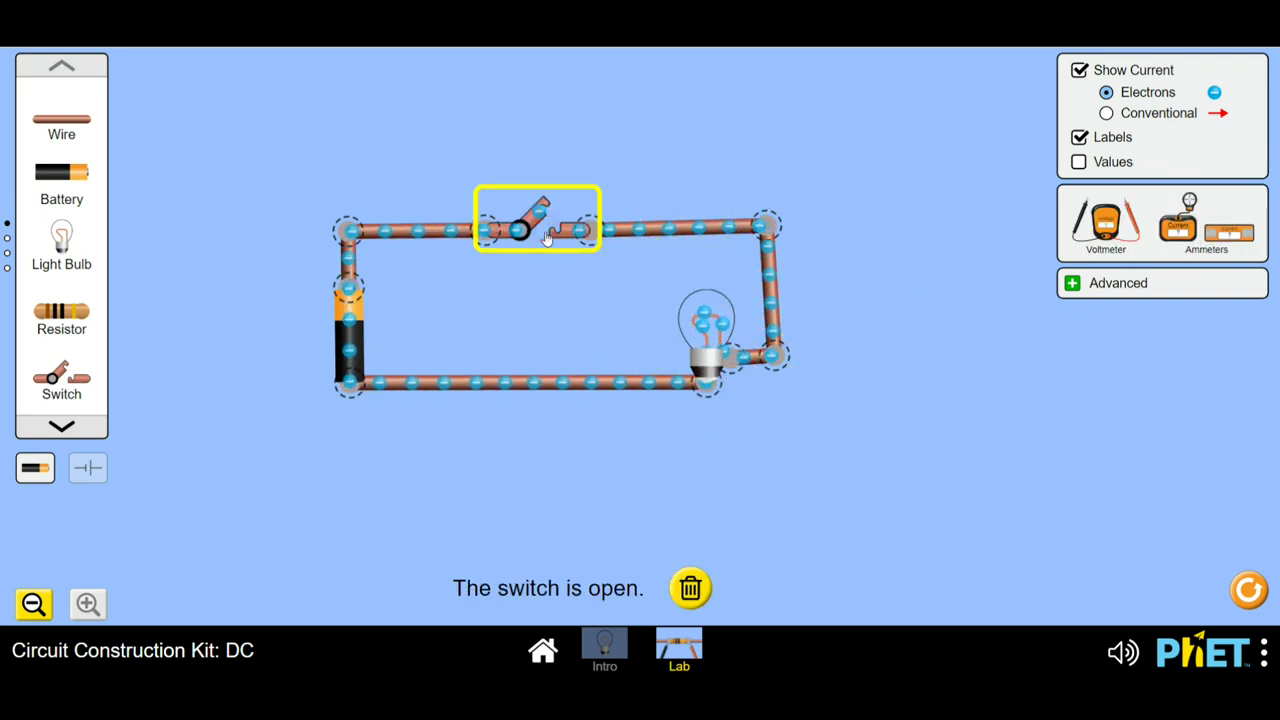
{"action": "left_click", "coordinate": [525, 386]}
Step: Delete the bottom wire and put a resistor and ammeter in series between battery and bulb
{"action": "key", "text": "Delete"}
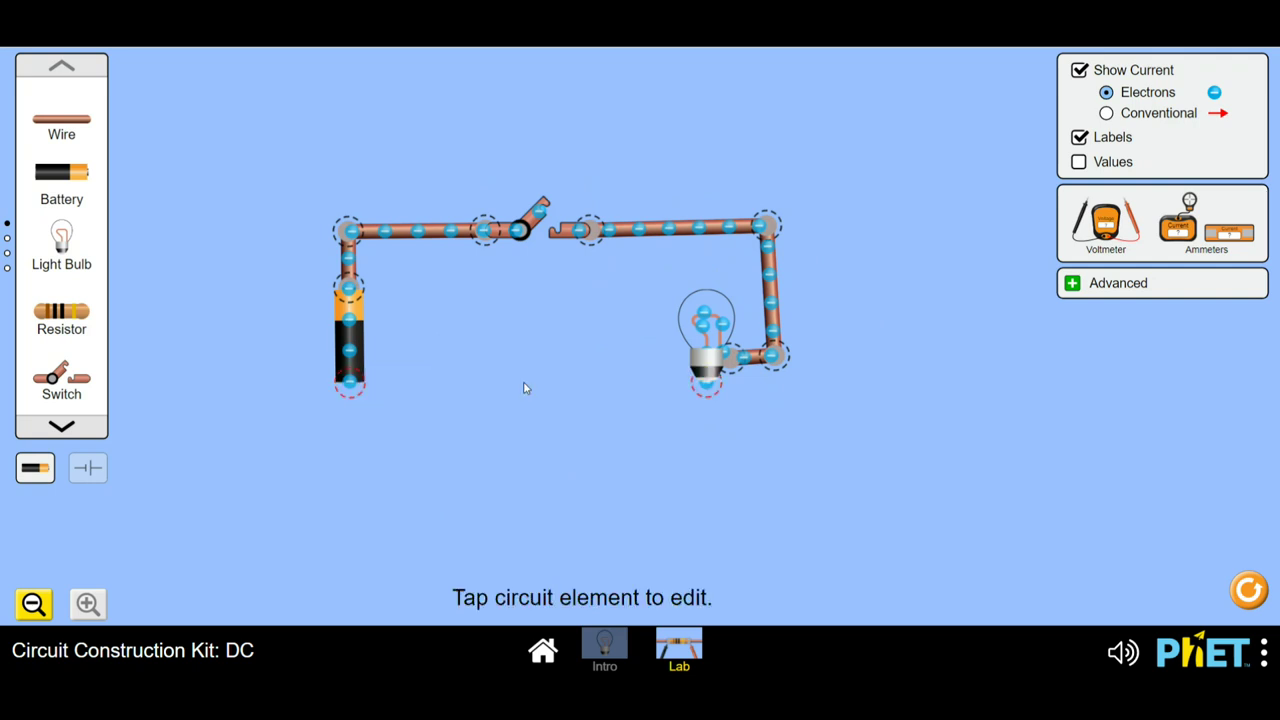
{"action": "left_click_drag", "start_coordinate": [58, 318], "coordinate": [452, 388]}
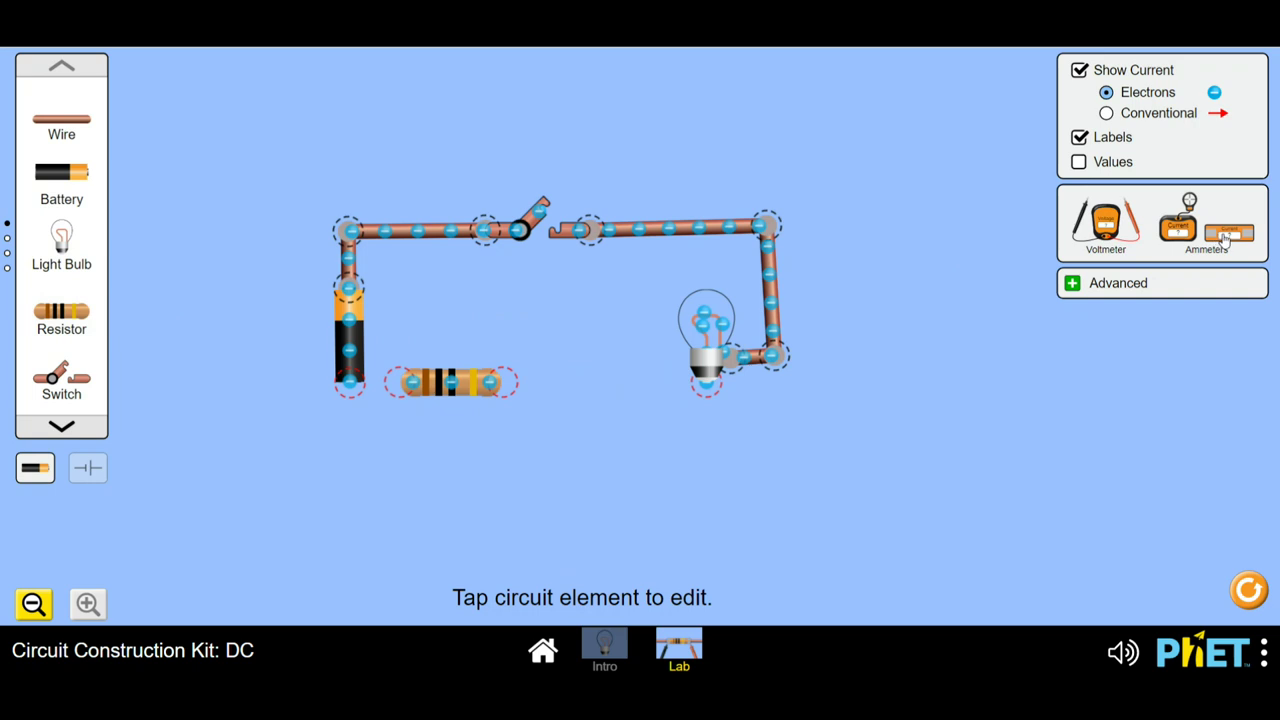
{"action": "left_click_drag", "start_coordinate": [1228, 233], "coordinate": [563, 388]}
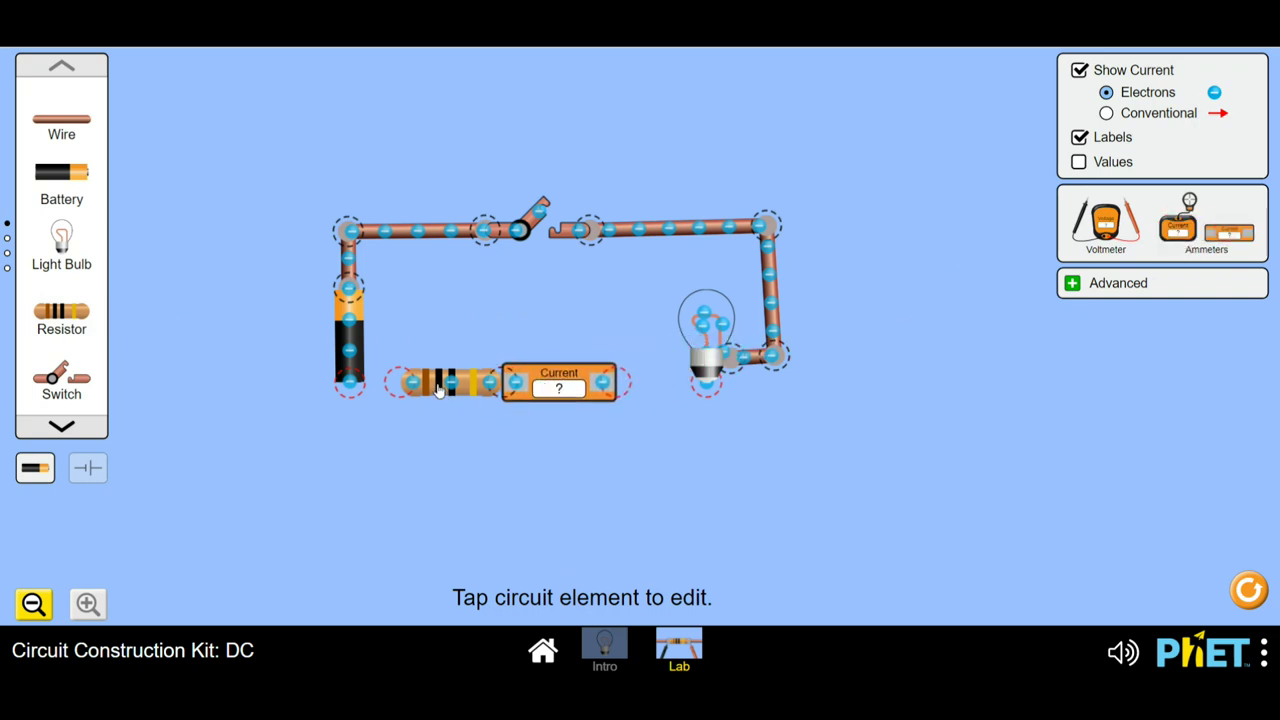
{"action": "left_click_drag", "start_coordinate": [415, 397], "coordinate": [384, 394]}
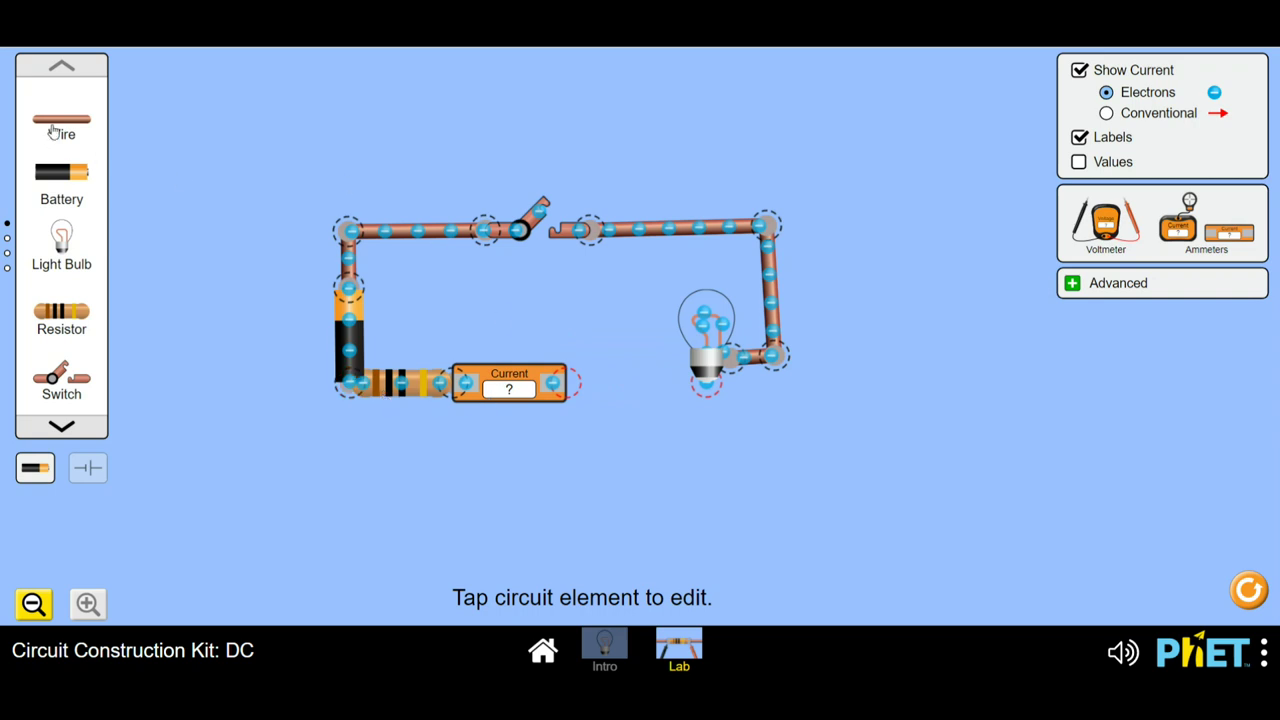
{"action": "left_click_drag", "start_coordinate": [55, 131], "coordinate": [710, 394]}
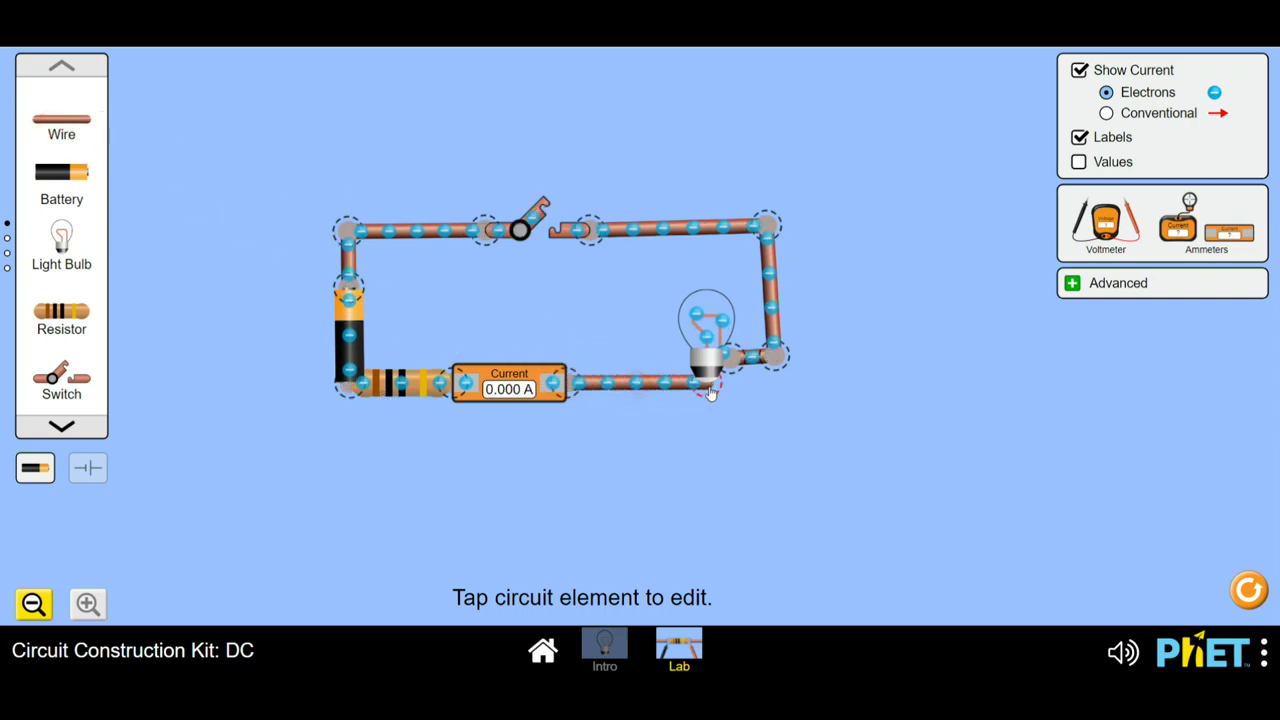
Step: Close the switch to light the bulb at 0.45 A and select the 10-ohm resistor
{"action": "left_click", "coordinate": [537, 224]}
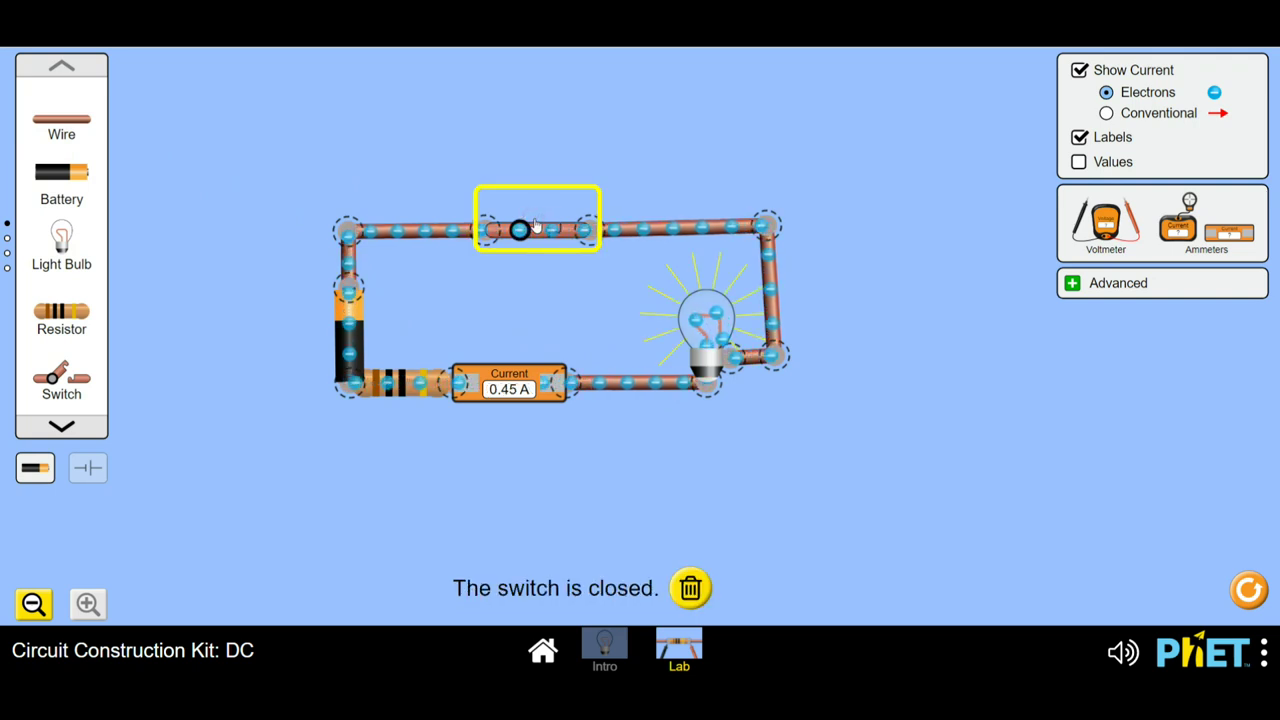
{"action": "left_click", "coordinate": [415, 385]}
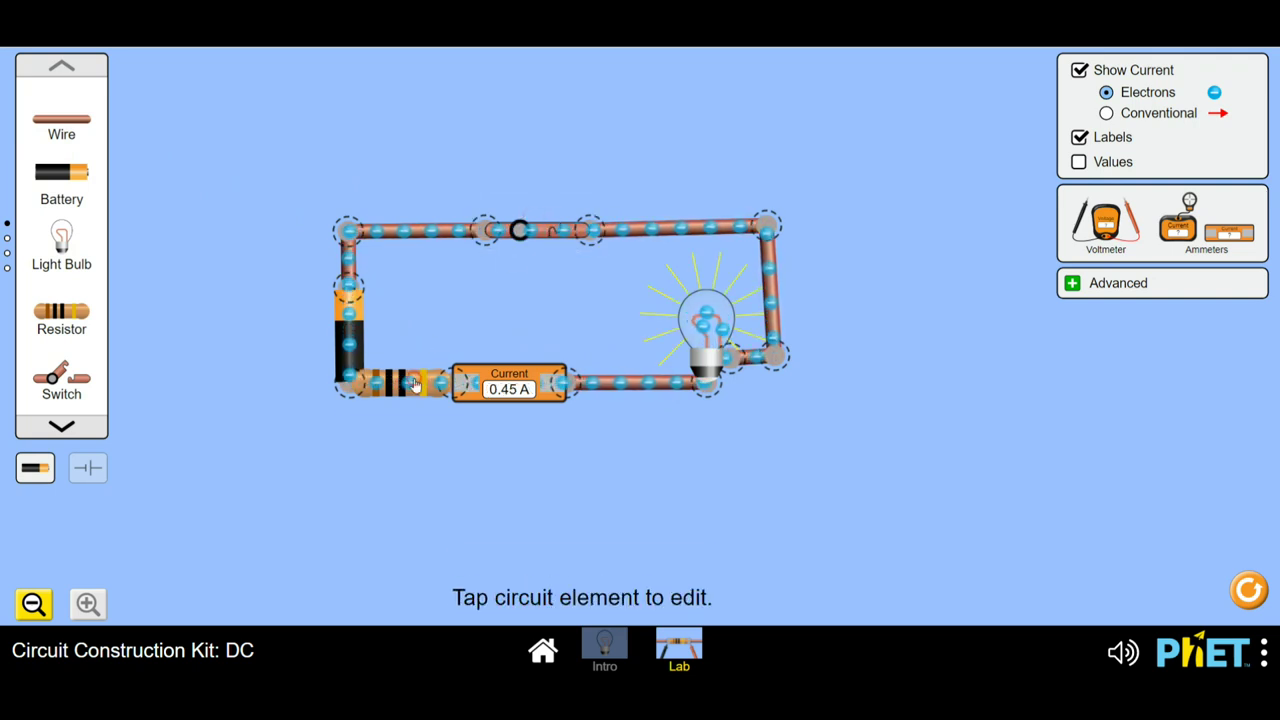
{"action": "left_click", "coordinate": [415, 385]}
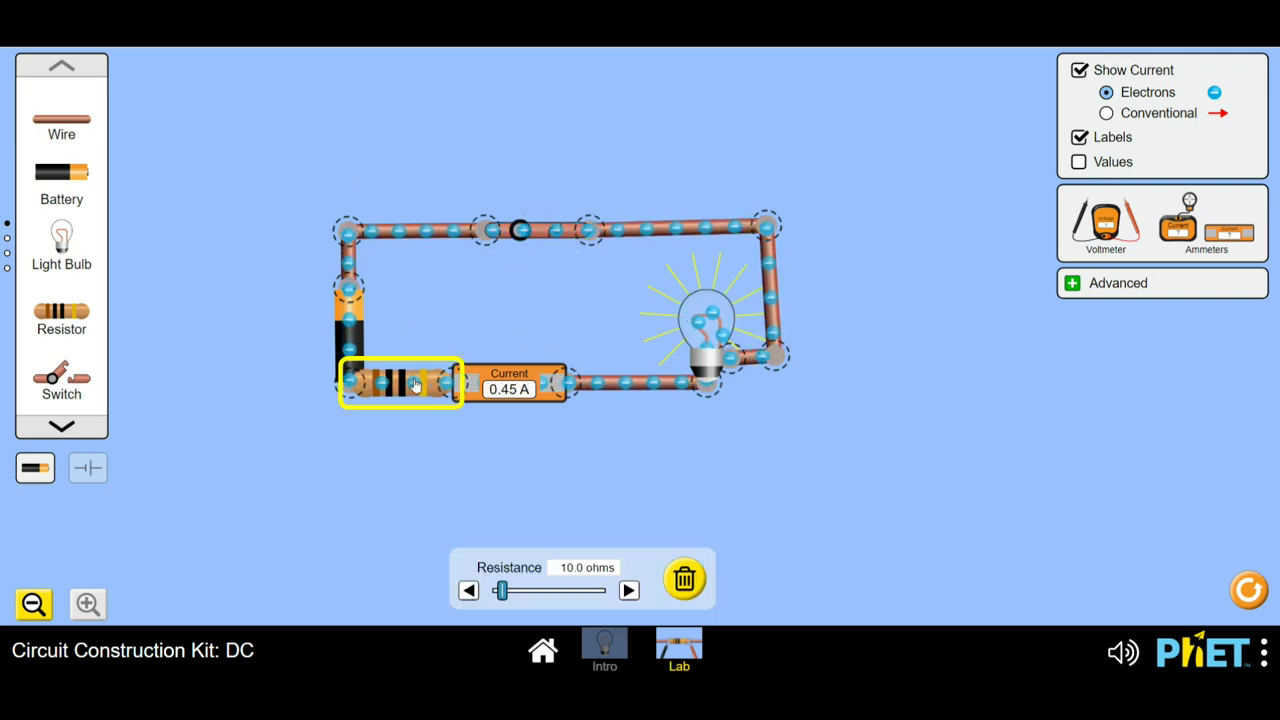
Step: Step the resistor down through 2.5 and 1.4 ohms to 1.0 ohms, brightening the bulb
{"action": "left_click", "coordinate": [468, 591]}
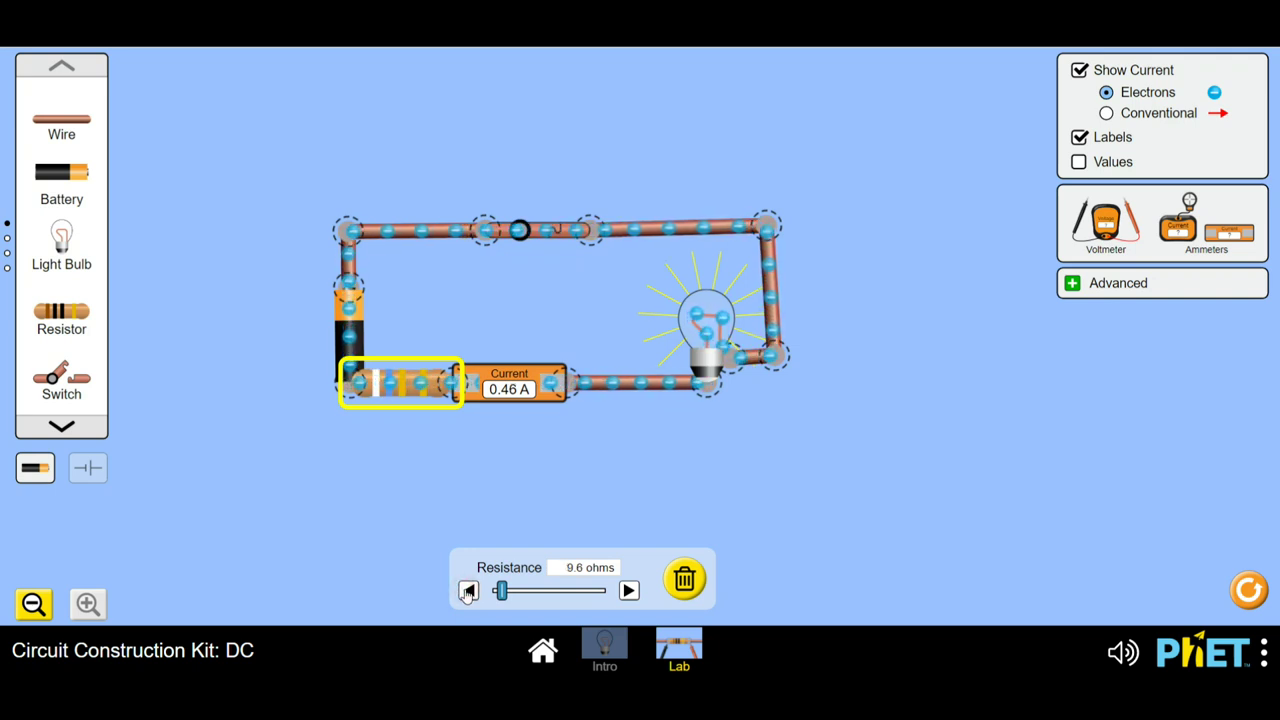
{"action": "left_click", "coordinate": [468, 591]}
{"action": "left_click", "coordinate": [468, 591]}
{"action": "left_click", "coordinate": [468, 591]}
{"action": "left_click", "coordinate": [468, 591]}
{"action": "left_click", "coordinate": [468, 591]}
{"action": "left_click", "coordinate": [468, 591]}
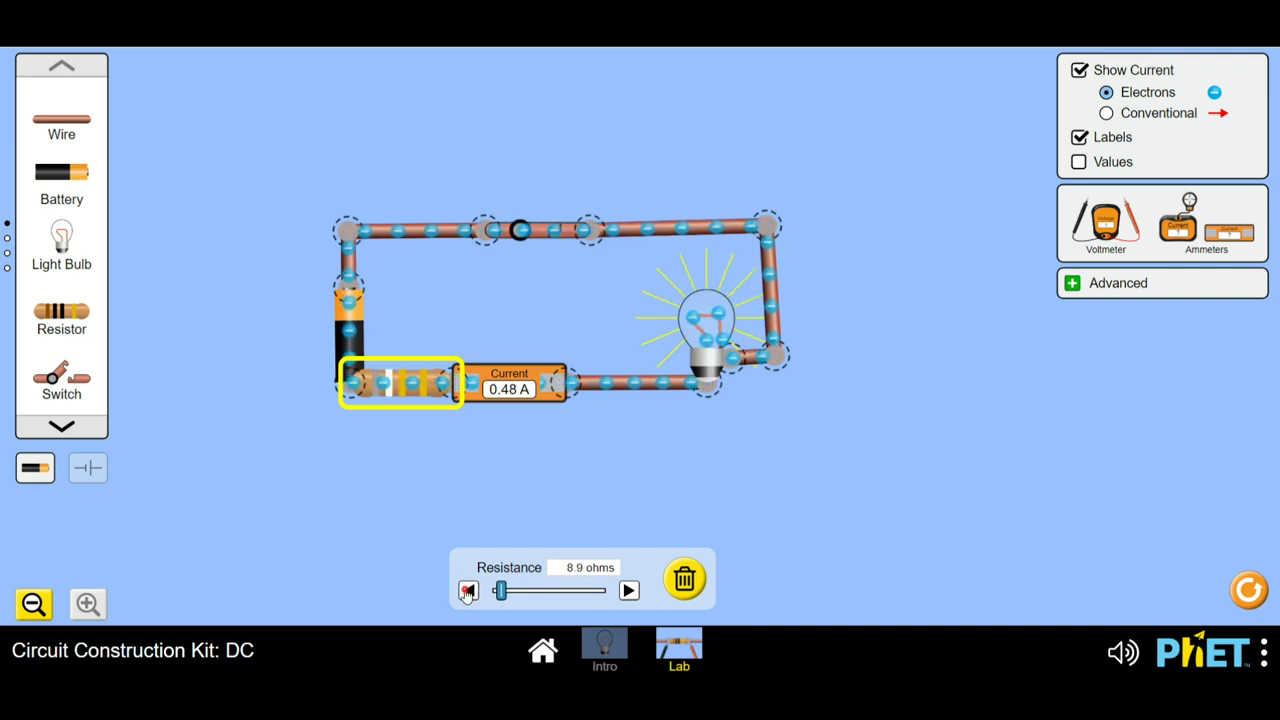
{"action": "left_click", "coordinate": [468, 591]}
{"action": "left_click", "coordinate": [468, 591]}
{"action": "left_click", "coordinate": [468, 591]}
{"action": "left_click", "coordinate": [468, 591]}
{"action": "left_click", "coordinate": [468, 591]}
{"action": "left_click", "coordinate": [468, 591]}
{"action": "left_click", "coordinate": [468, 591]}
{"action": "left_click", "coordinate": [468, 591]}
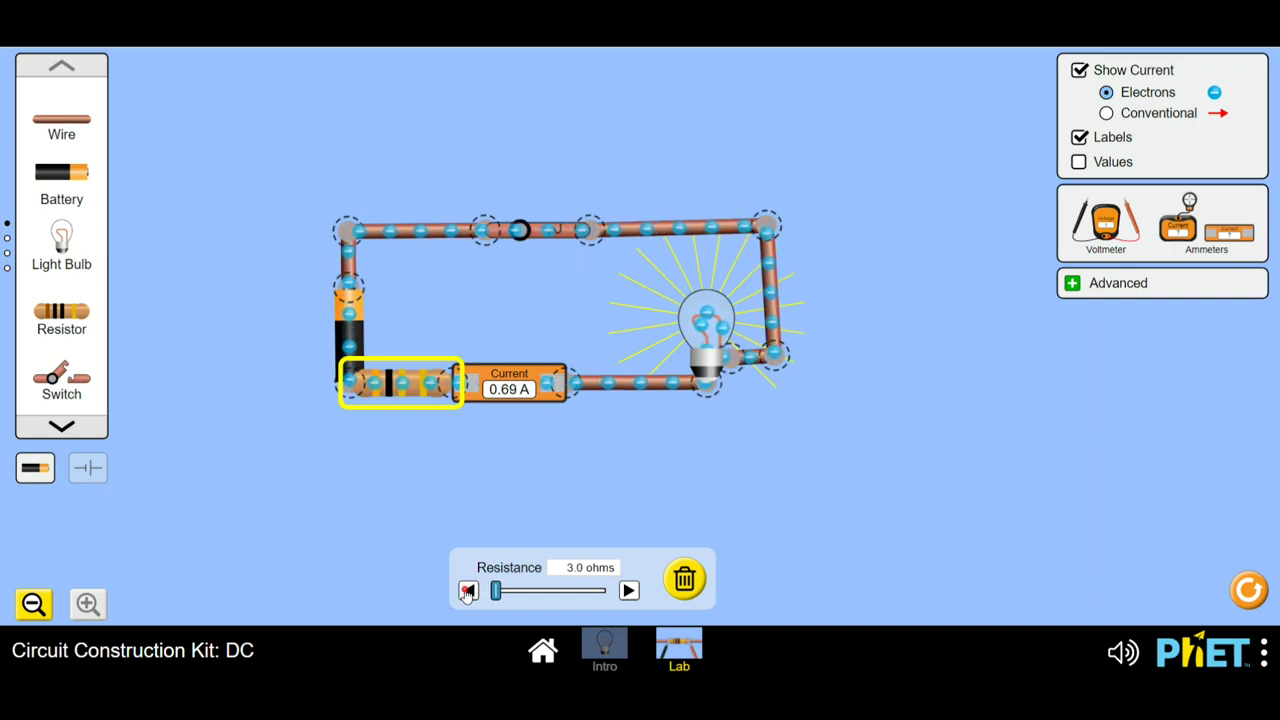
{"action": "left_click", "coordinate": [467, 592]}
{"action": "left_click", "coordinate": [467, 592]}
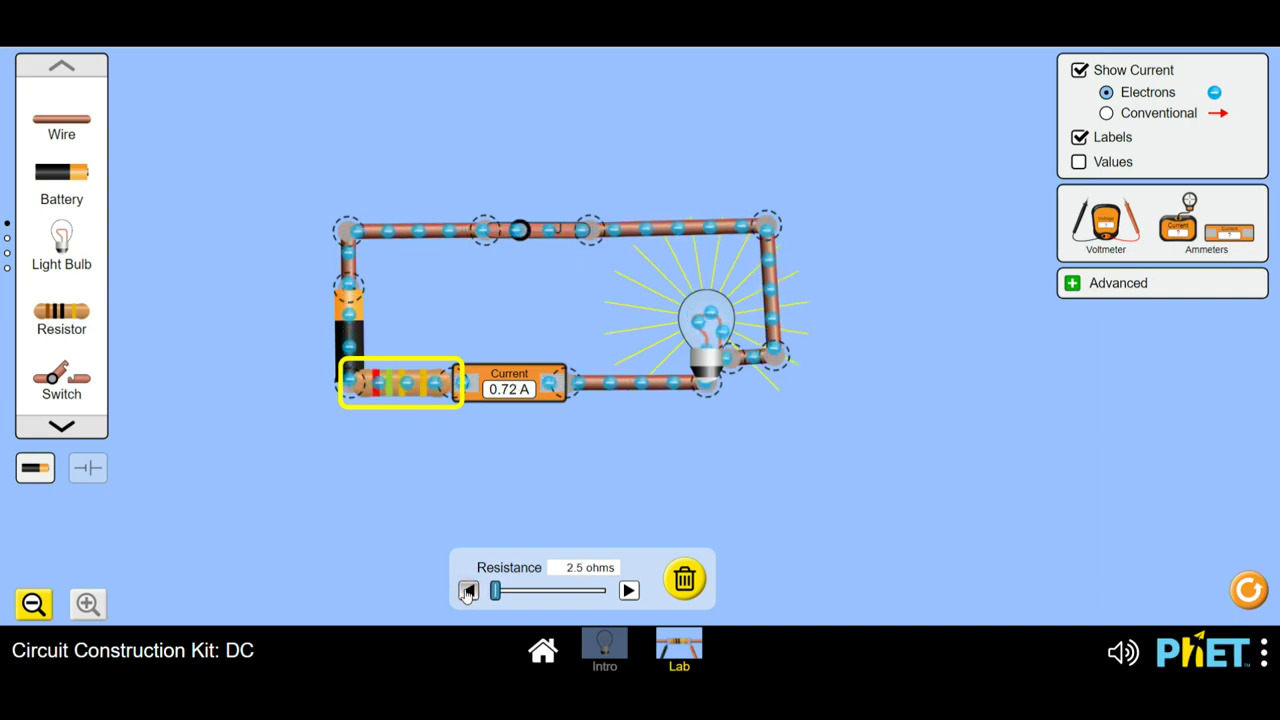
{"action": "left_click", "coordinate": [467, 592]}
{"action": "left_click", "coordinate": [467, 592]}
{"action": "left_click", "coordinate": [467, 592]}
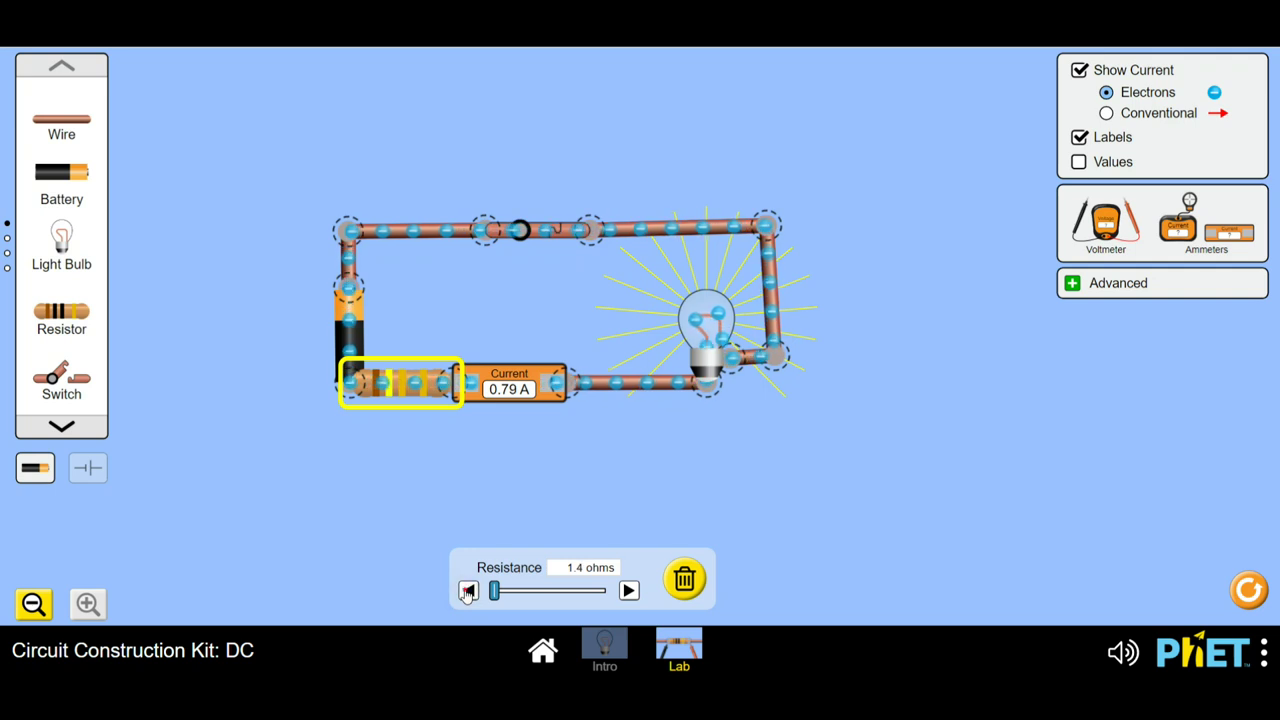
{"action": "left_click", "coordinate": [467, 592]}
{"action": "left_click", "coordinate": [467, 592]}
{"action": "left_click", "coordinate": [467, 592]}
{"action": "left_click", "coordinate": [467, 592]}
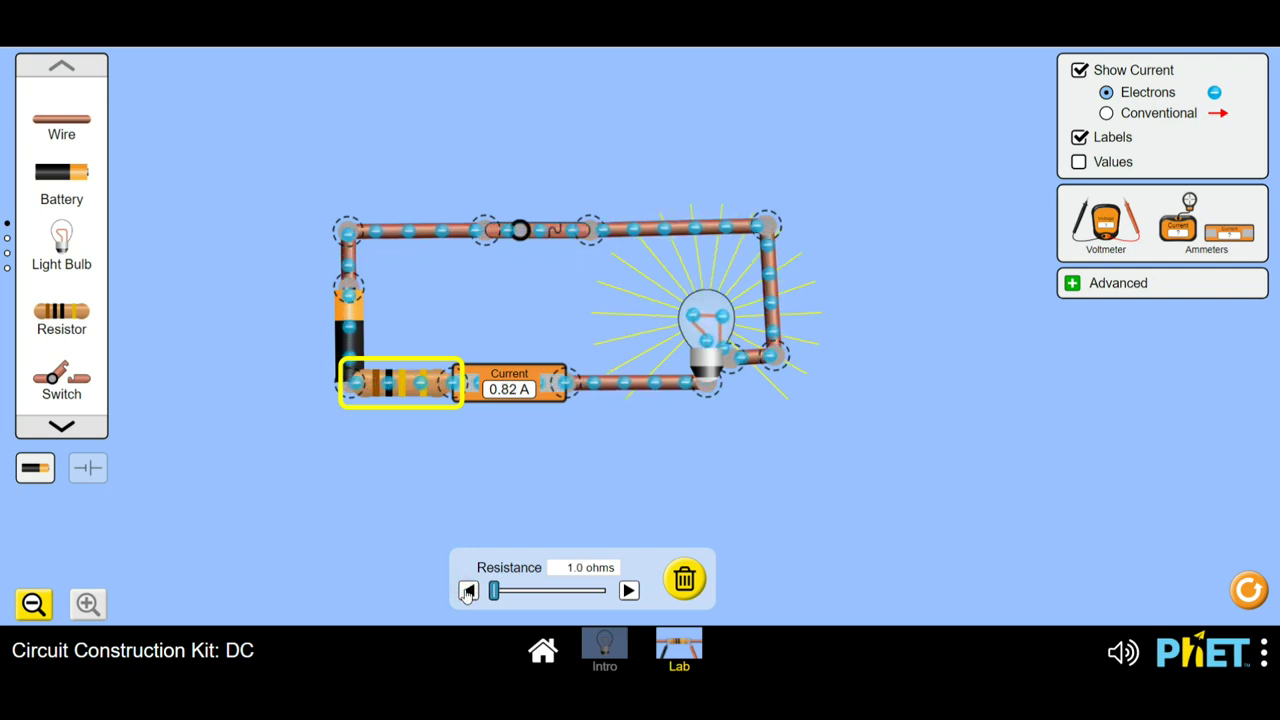
Step: Step the resistor back up to 12.4 ohms so the ammeter reads 0.40 A
{"action": "left_click", "coordinate": [628, 591]}
{"action": "left_click", "coordinate": [628, 591]}
{"action": "left_click", "coordinate": [628, 591]}
{"action": "left_click", "coordinate": [628, 591]}
{"action": "left_click", "coordinate": [628, 591]}
{"action": "left_click", "coordinate": [628, 591]}
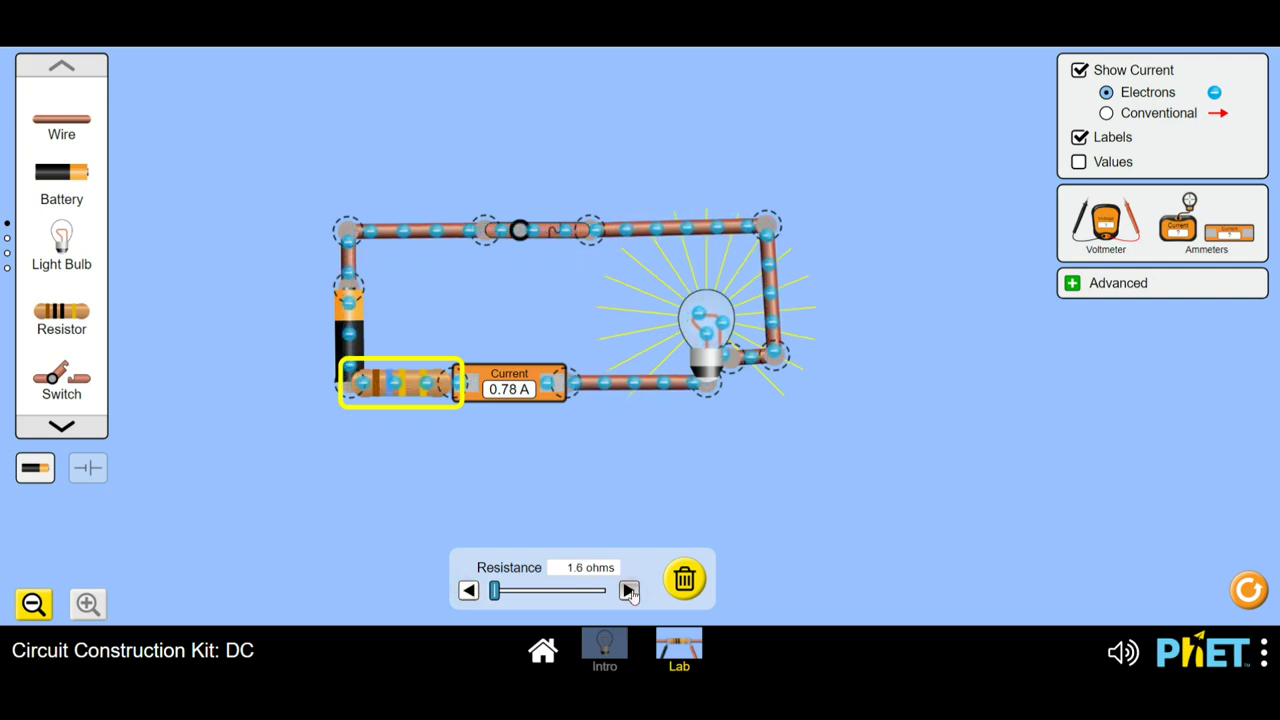
{"action": "left_click", "coordinate": [628, 591]}
{"action": "left_click", "coordinate": [628, 591]}
{"action": "left_click", "coordinate": [628, 591]}
{"action": "left_click", "coordinate": [628, 591]}
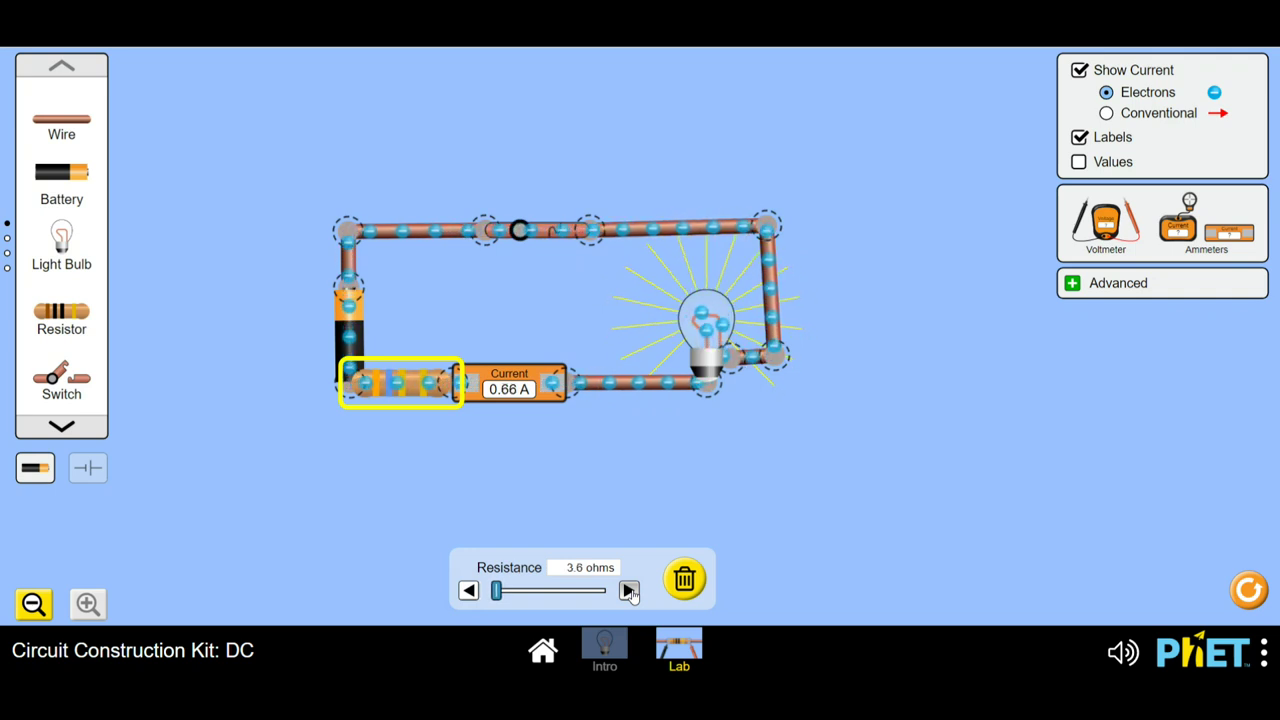
{"action": "left_click", "coordinate": [628, 591]}
{"action": "left_click", "coordinate": [628, 591]}
{"action": "left_click", "coordinate": [628, 591]}
{"action": "left_click", "coordinate": [628, 591]}
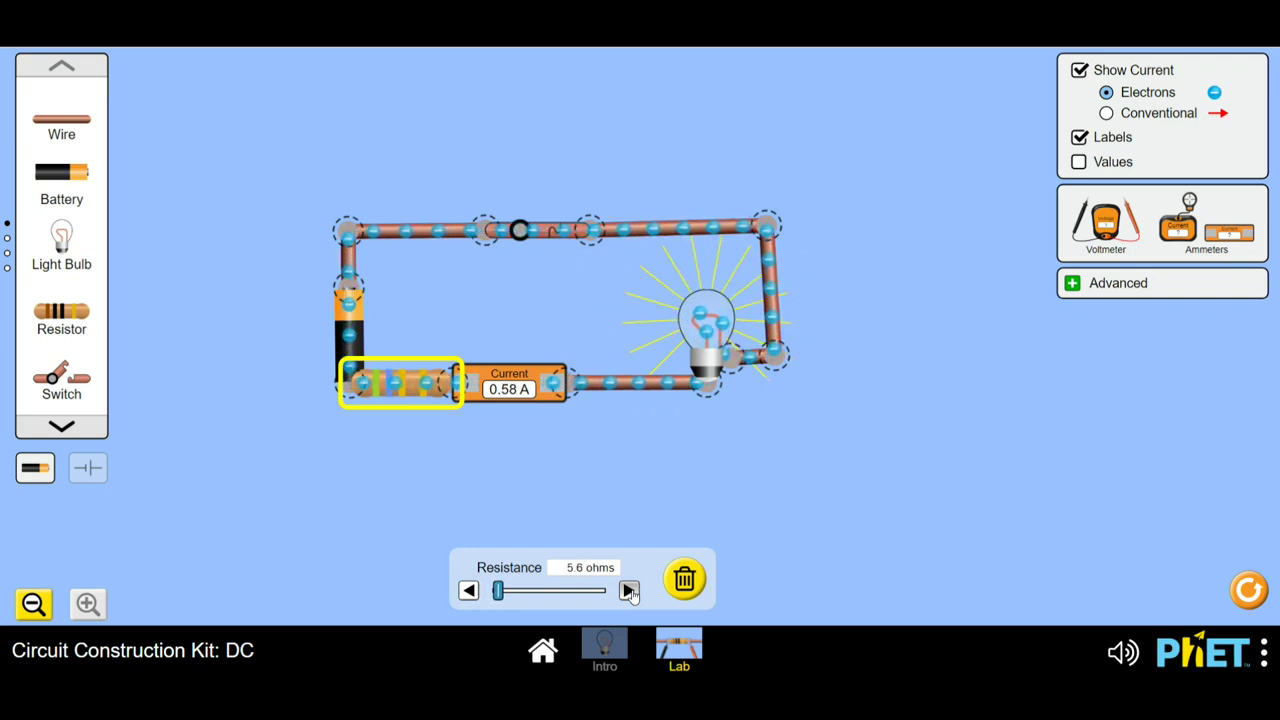
{"action": "left_click", "coordinate": [628, 591]}
{"action": "left_click", "coordinate": [628, 591]}
{"action": "left_click", "coordinate": [628, 591]}
{"action": "left_click", "coordinate": [628, 591]}
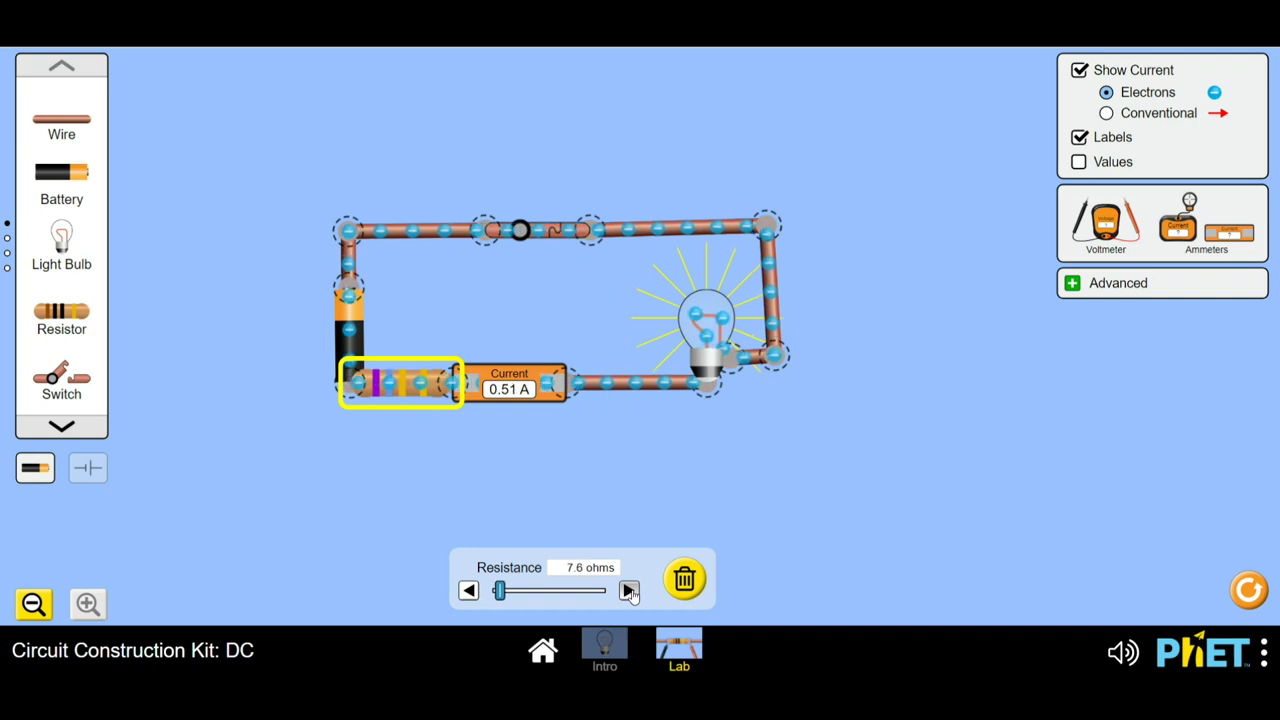
{"action": "left_click", "coordinate": [628, 591]}
{"action": "left_click", "coordinate": [628, 591]}
{"action": "left_click", "coordinate": [628, 591]}
{"action": "left_click", "coordinate": [628, 591]}
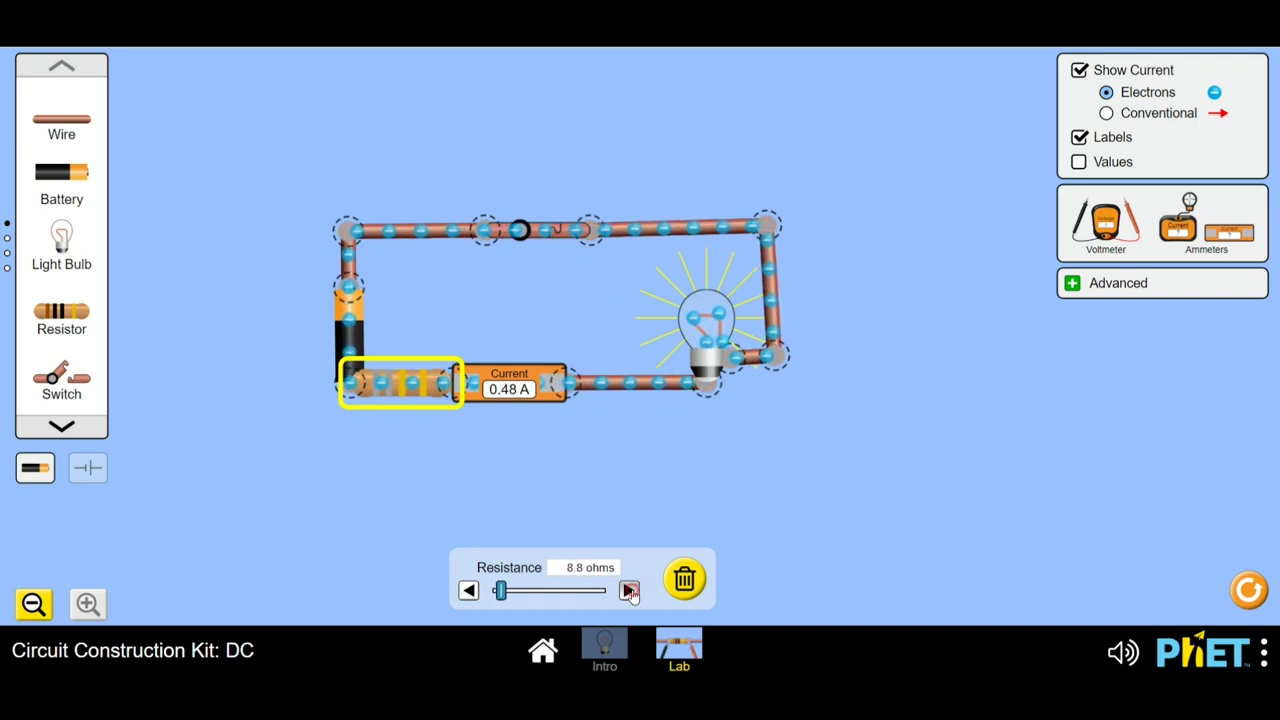
{"action": "left_click", "coordinate": [628, 591]}
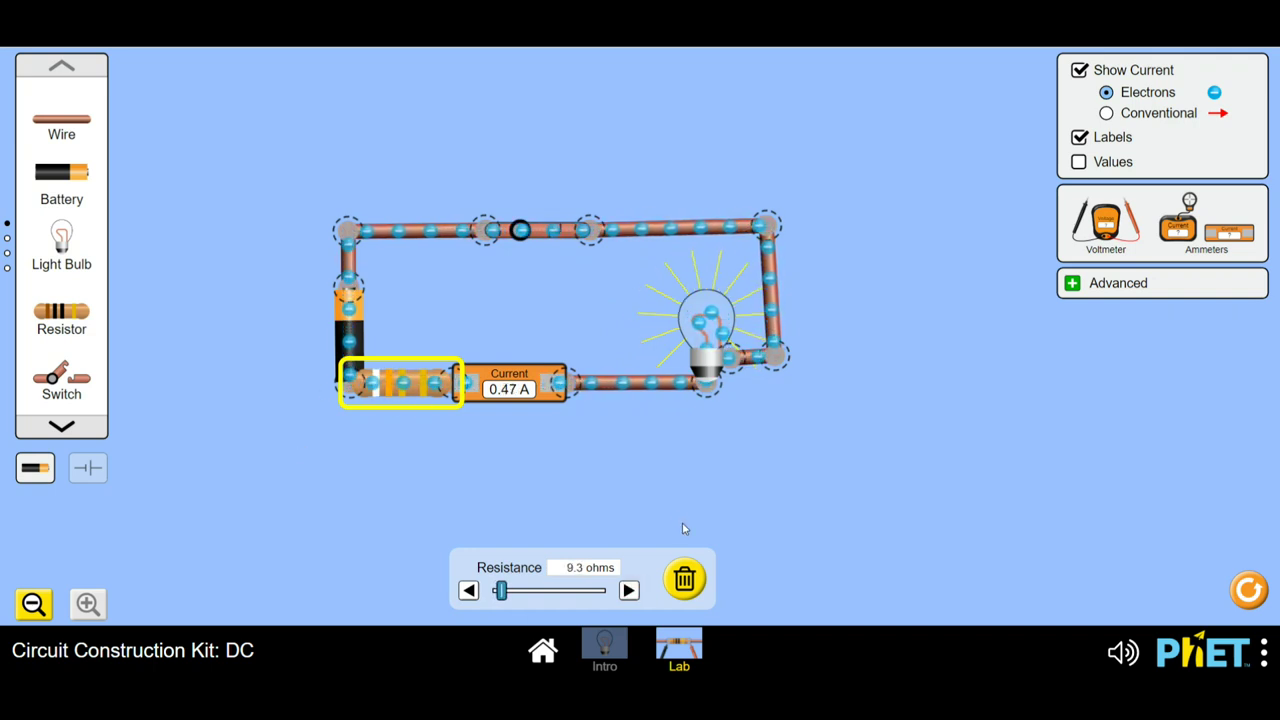
{"action": "left_click", "coordinate": [628, 591]}
{"action": "left_click", "coordinate": [628, 591]}
{"action": "left_click", "coordinate": [628, 591]}
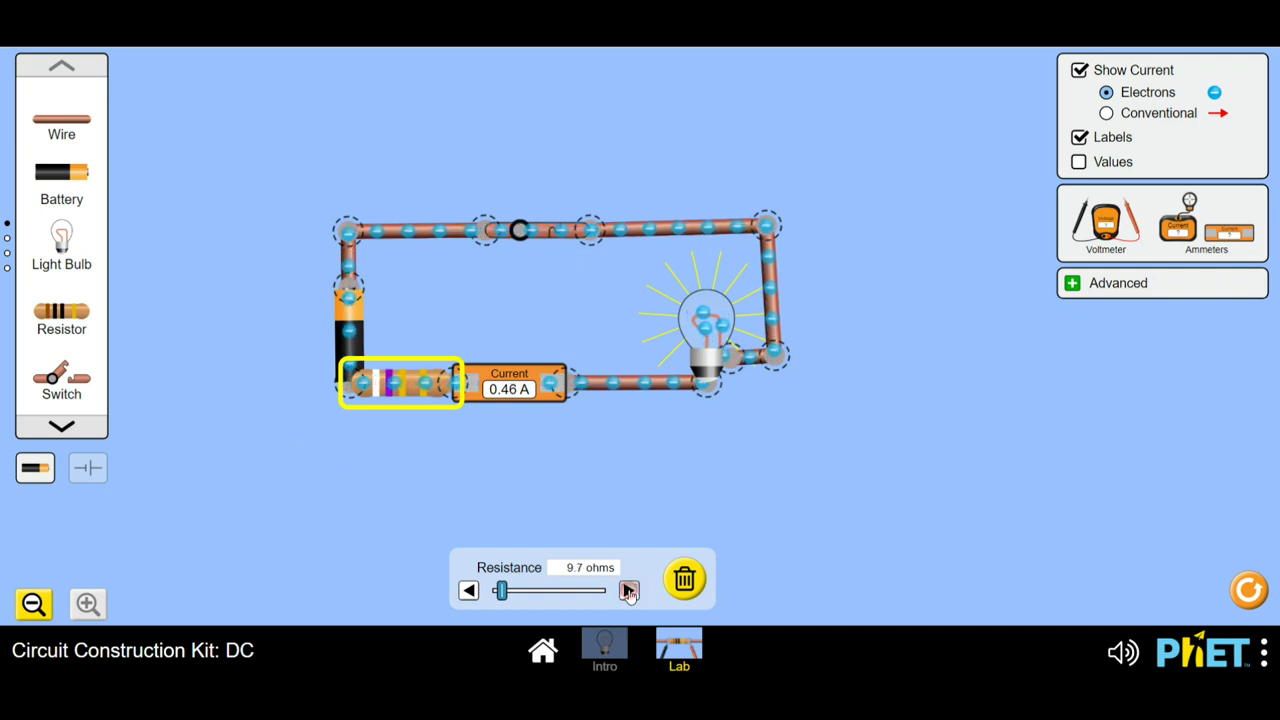
{"action": "left_click", "coordinate": [628, 591]}
{"action": "left_click", "coordinate": [628, 591]}
{"action": "left_click", "coordinate": [628, 591]}
{"action": "left_click", "coordinate": [628, 591]}
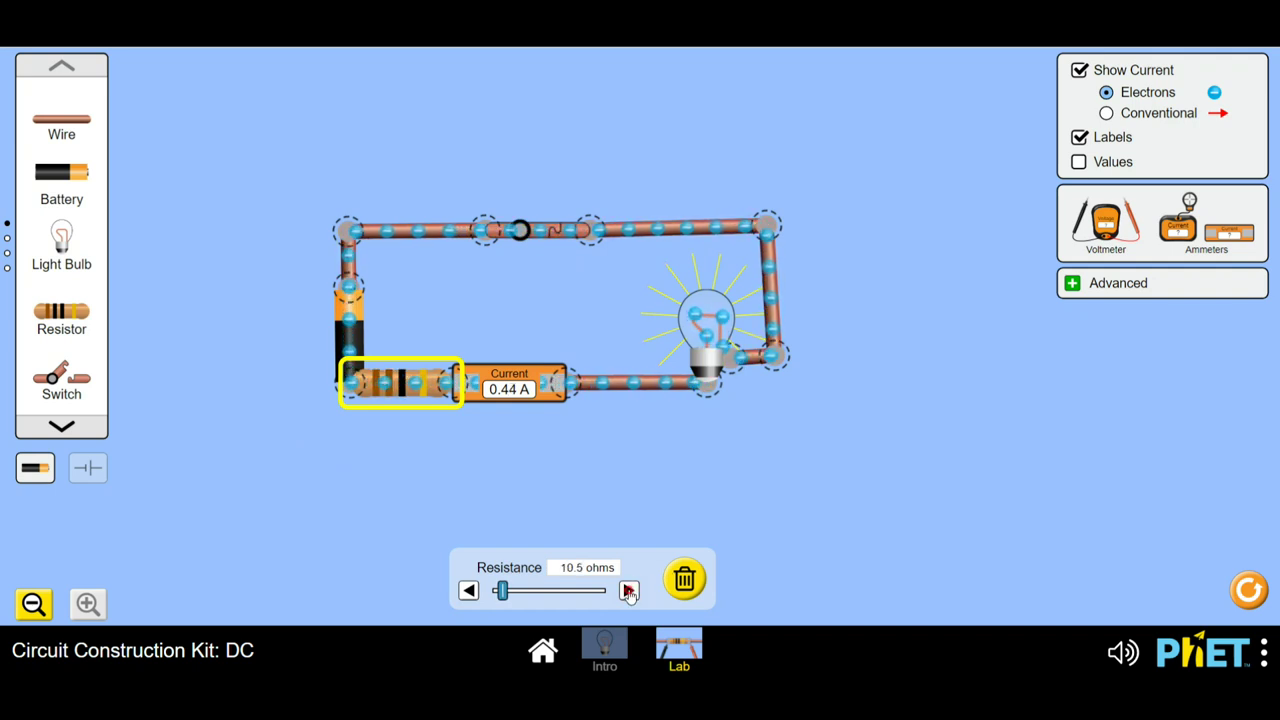
{"action": "left_click", "coordinate": [628, 591]}
{"action": "left_click", "coordinate": [628, 591]}
{"action": "left_click", "coordinate": [628, 591]}
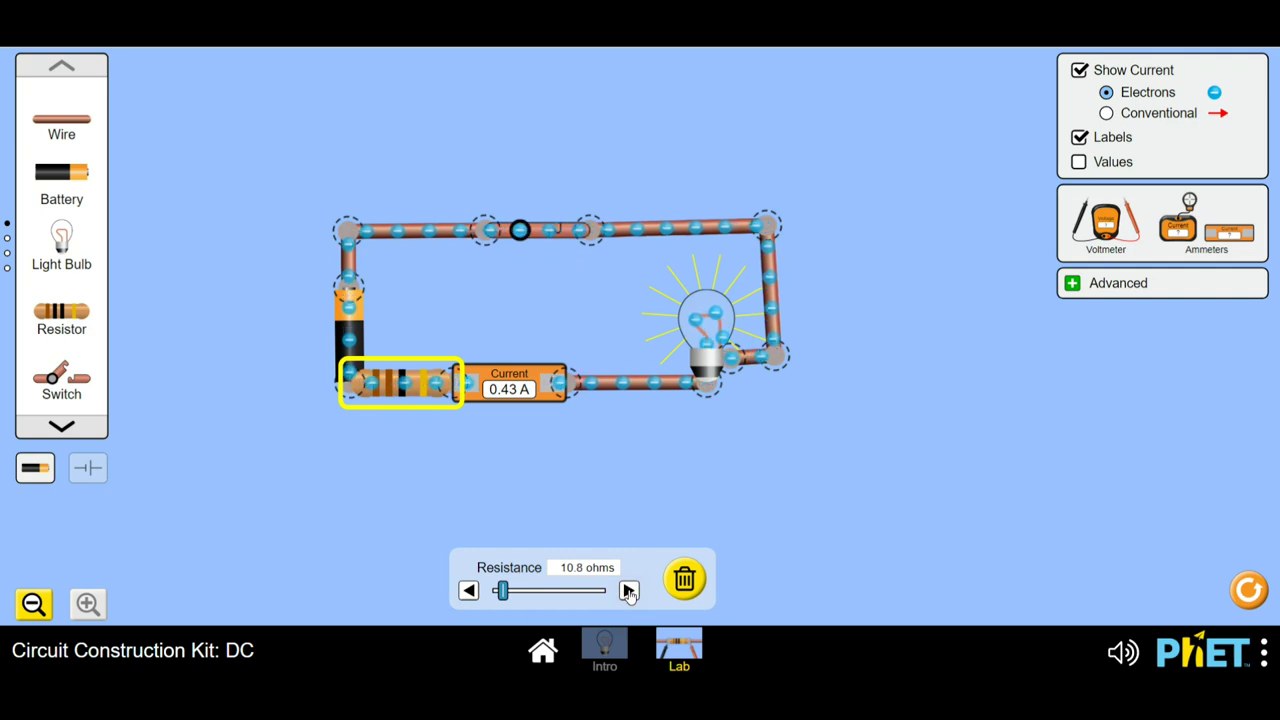
{"action": "left_click", "coordinate": [628, 591]}
{"action": "left_click", "coordinate": [628, 591]}
{"action": "left_click", "coordinate": [628, 591]}
{"action": "left_click", "coordinate": [628, 591]}
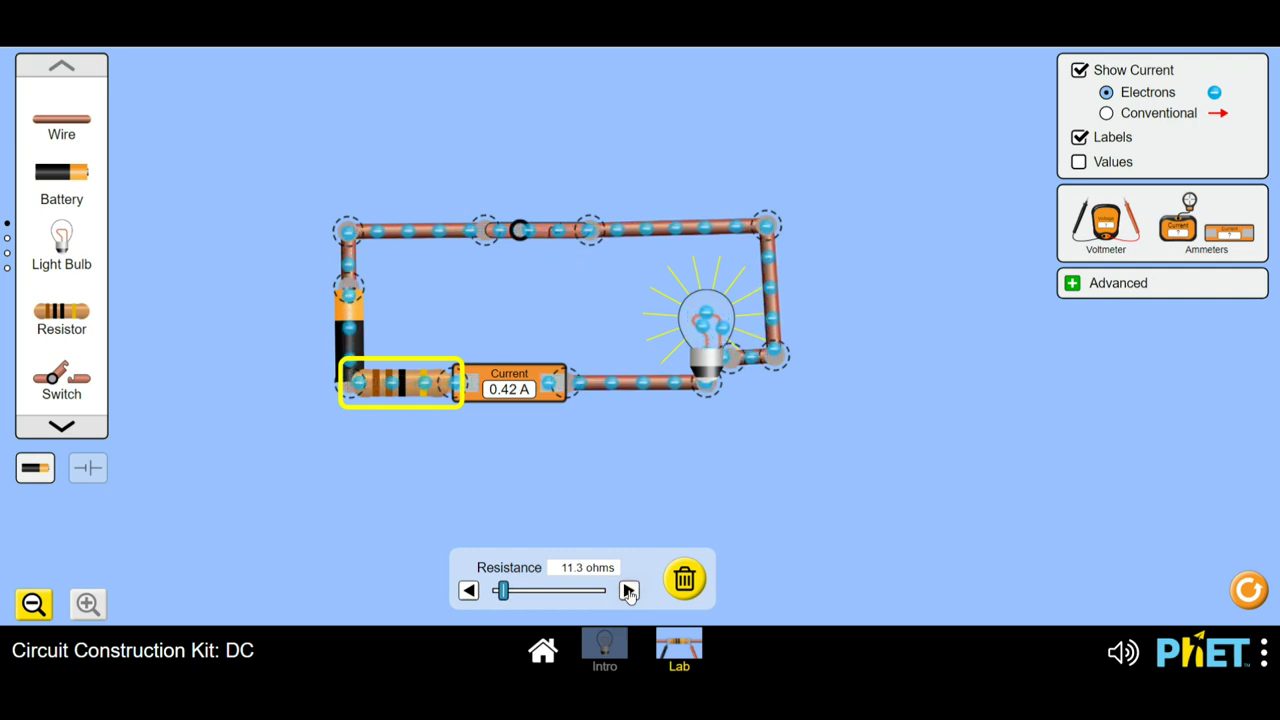
{"action": "left_click", "coordinate": [628, 591]}
{"action": "left_click", "coordinate": [628, 591]}
{"action": "left_click", "coordinate": [628, 591]}
{"action": "left_click", "coordinate": [628, 591]}
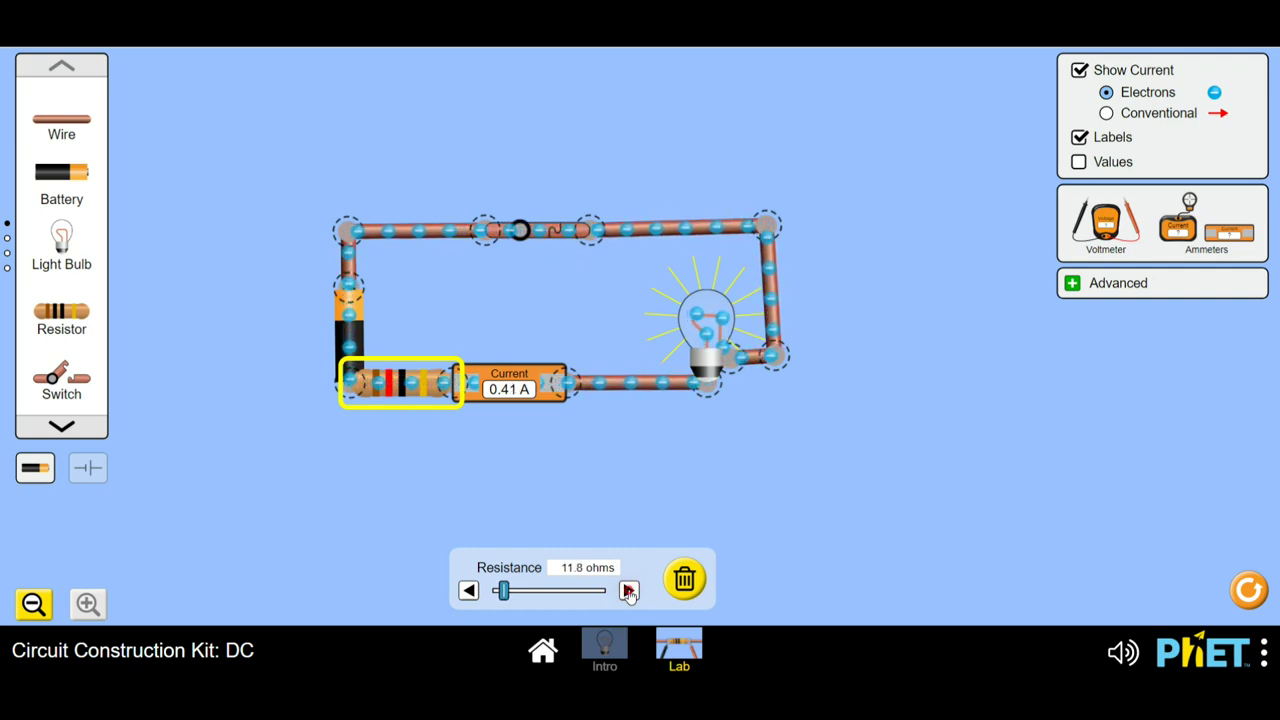
{"action": "left_click", "coordinate": [628, 591]}
{"action": "left_click", "coordinate": [628, 591]}
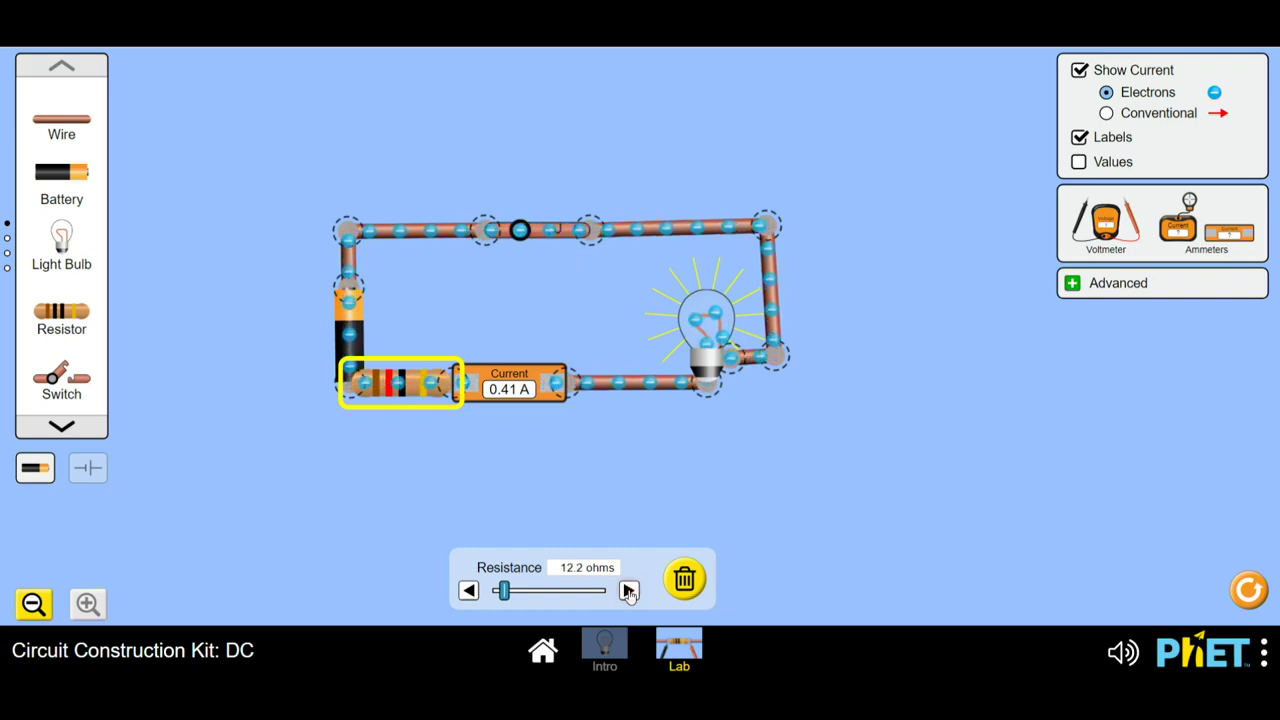
{"action": "left_click", "coordinate": [628, 591]}
{"action": "left_click", "coordinate": [628, 591]}
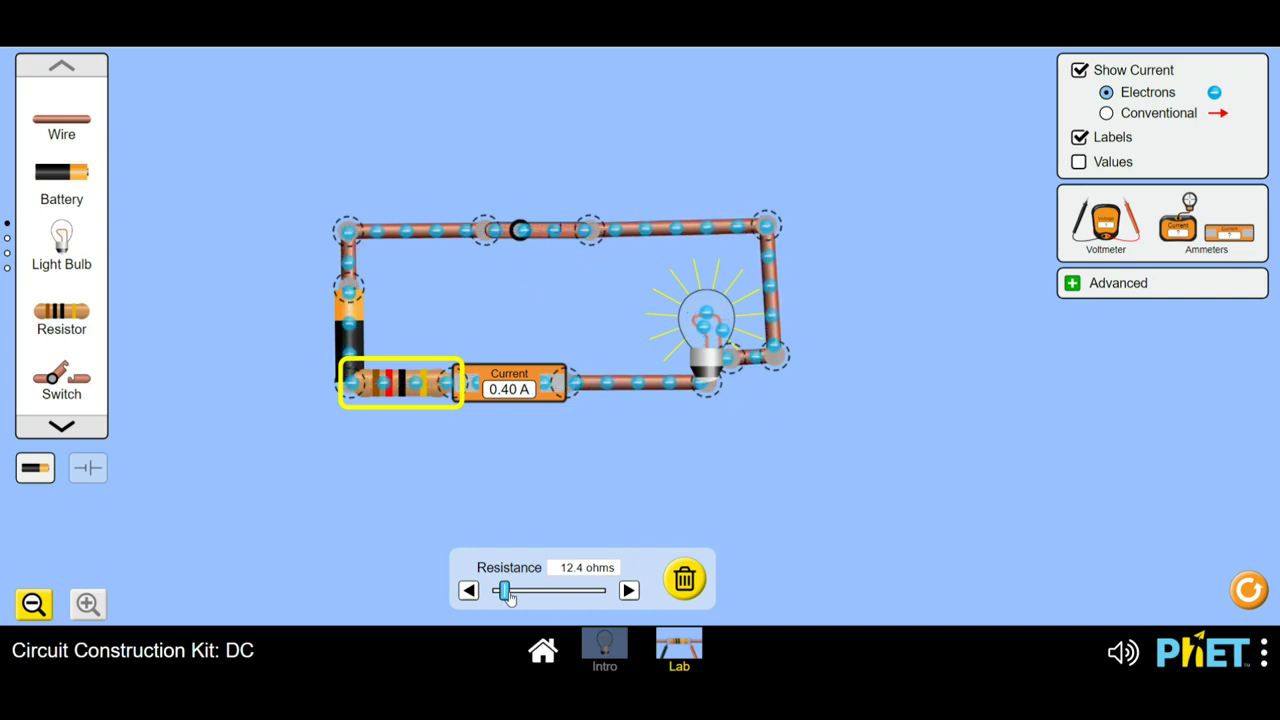
Step: Slide the resistance to 85, 63, then 16 ohms, and finally 0 ohms for 0.90 A
{"action": "left_click_drag", "start_coordinate": [508, 596], "coordinate": [597, 597]}
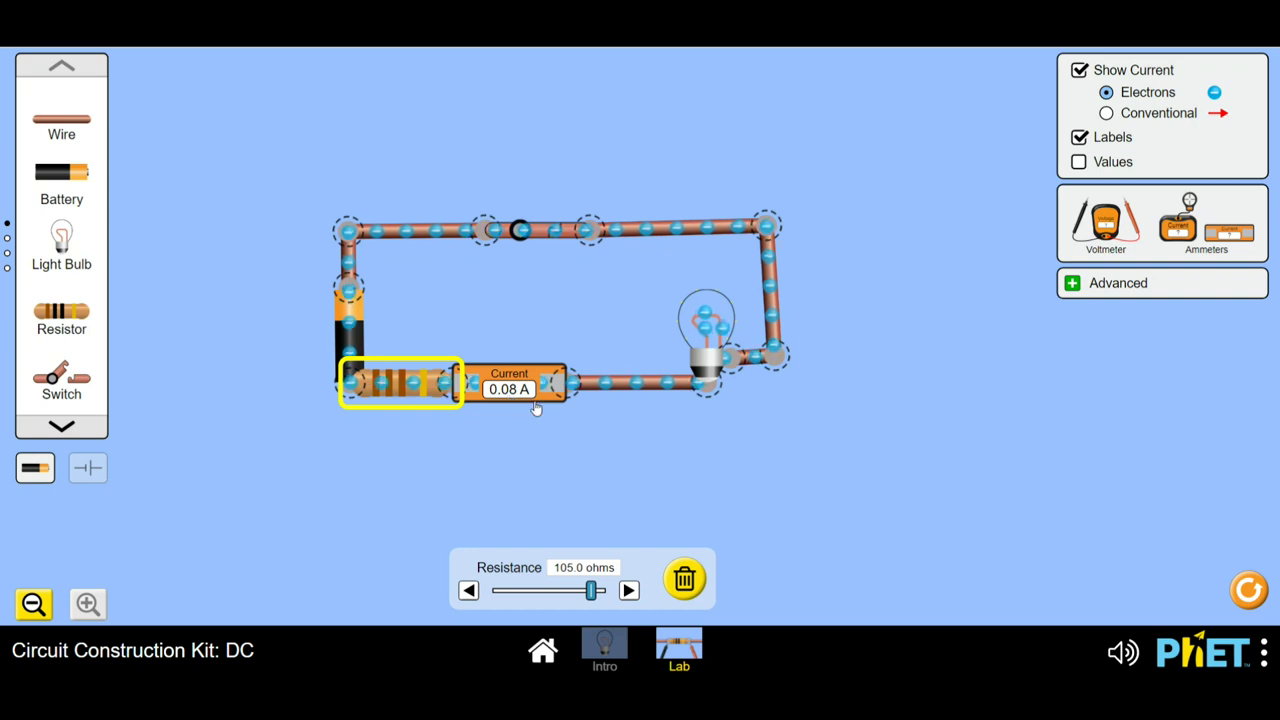
{"action": "left_click_drag", "start_coordinate": [597, 590], "coordinate": [540, 600]}
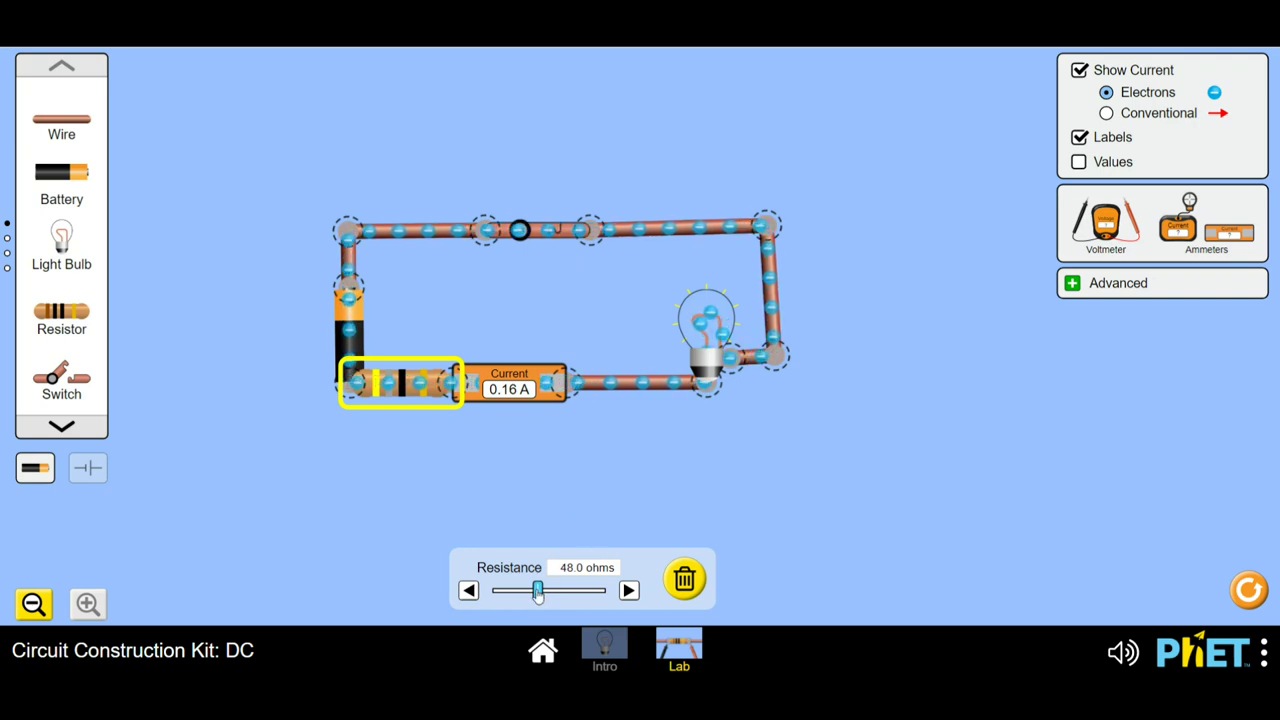
{"action": "left_click_drag", "start_coordinate": [538, 591], "coordinate": [507, 591]}
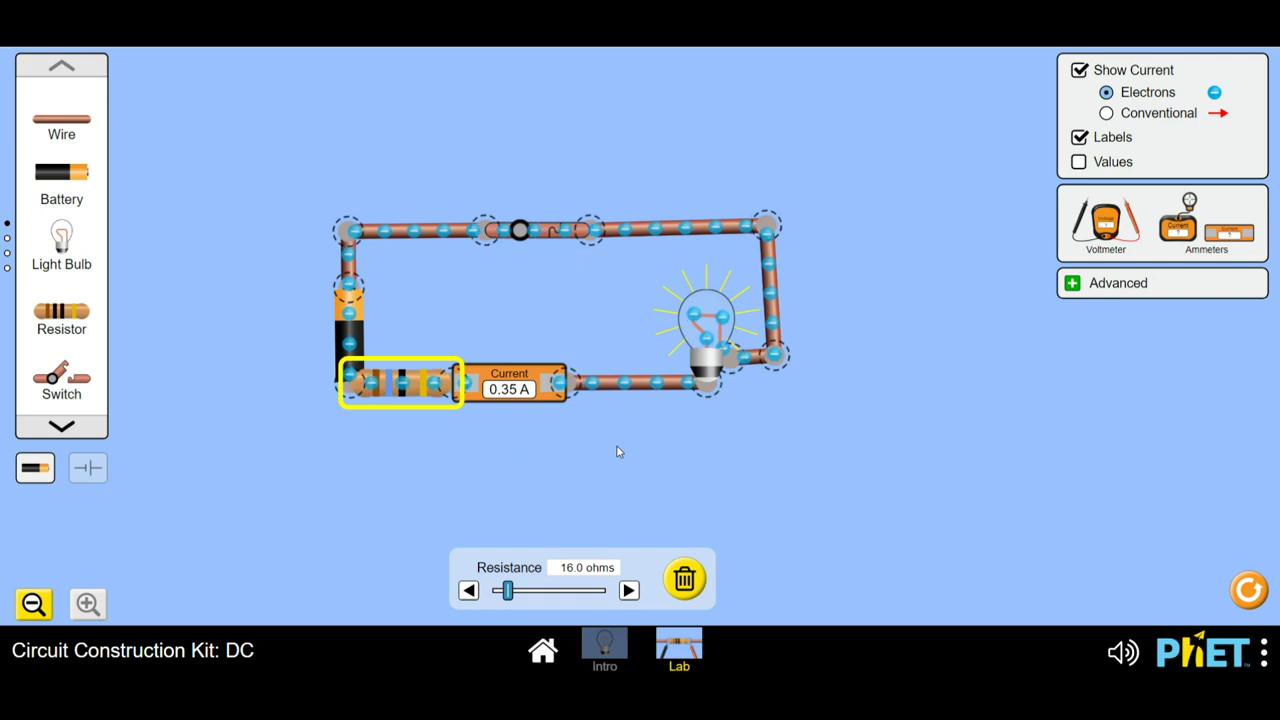
{"action": "left_click_drag", "start_coordinate": [508, 591], "coordinate": [481, 603]}
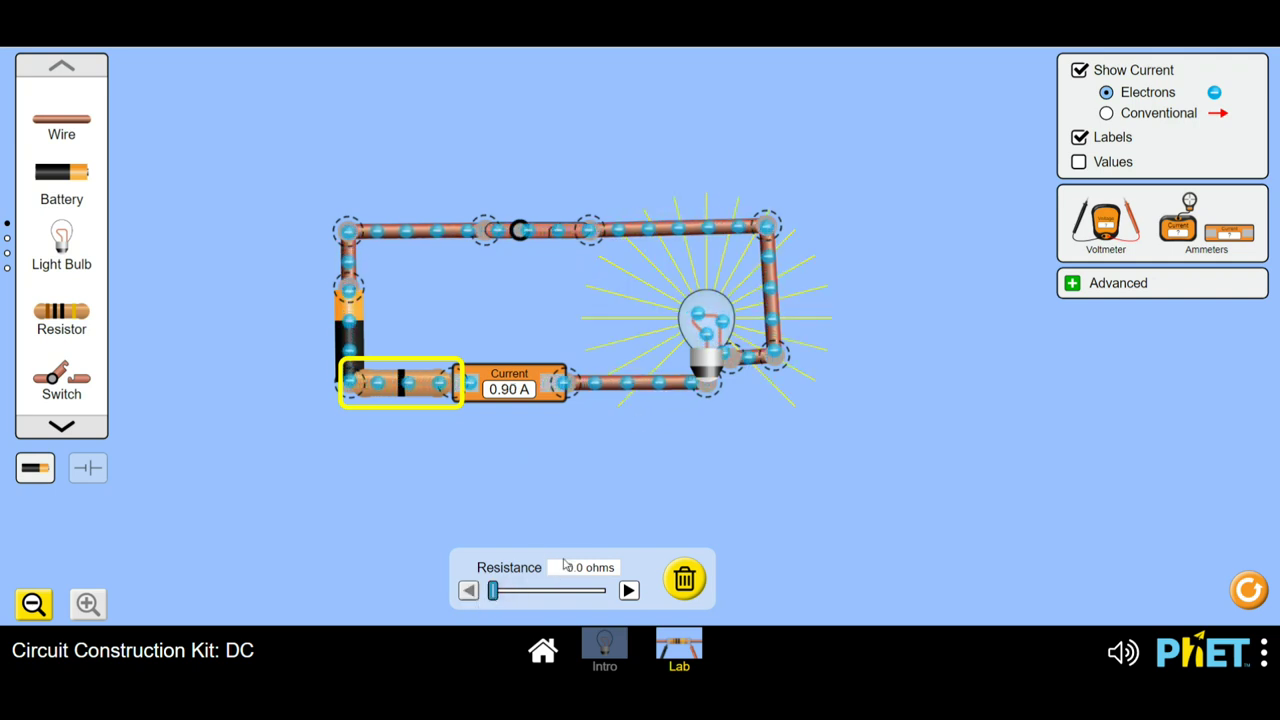
Step: Delete the resistor and ammeter, then place a 1000-volt high-voltage battery and select it
{"action": "left_click", "coordinate": [684, 579]}
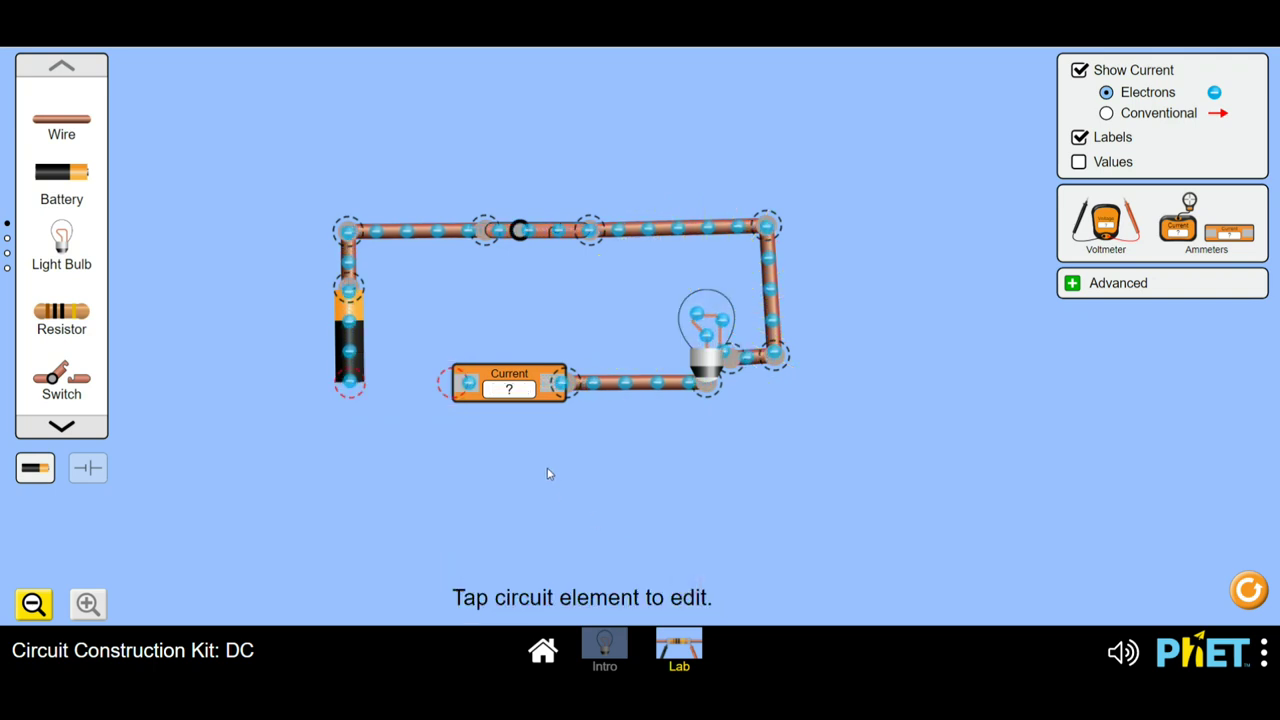
{"action": "left_click", "coordinate": [522, 389]}
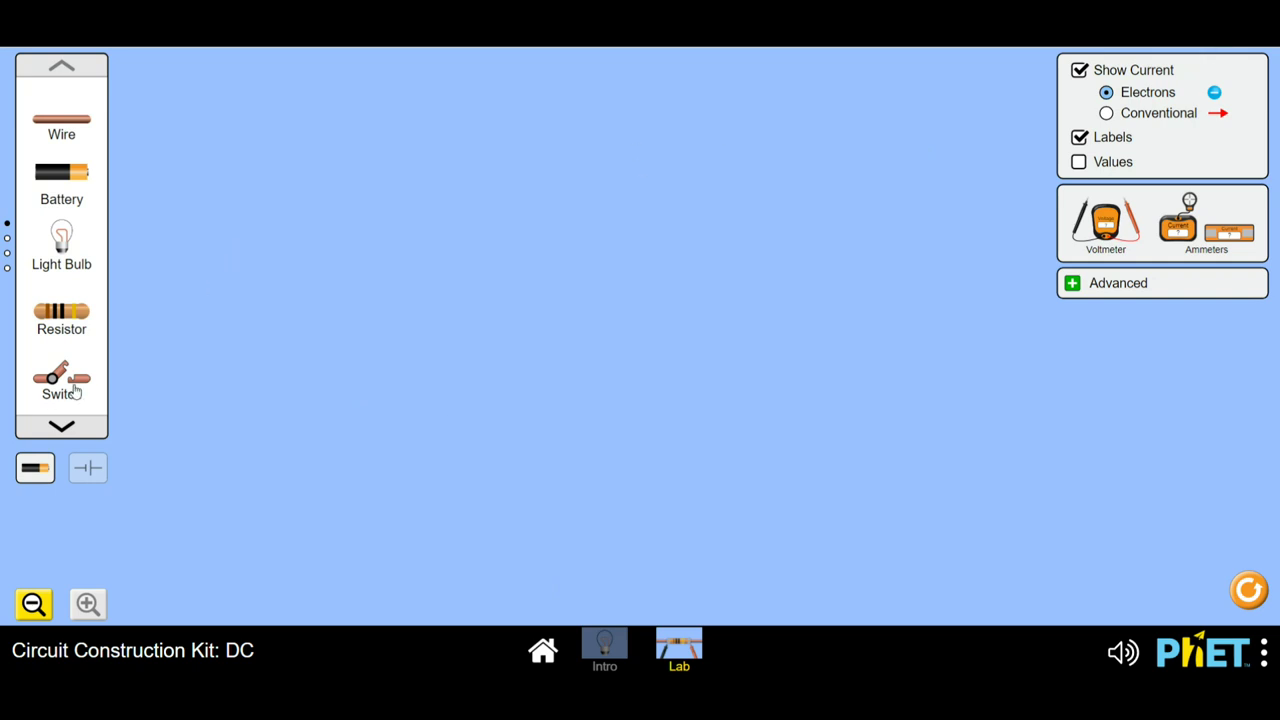
{"action": "left_click", "coordinate": [61, 426]}
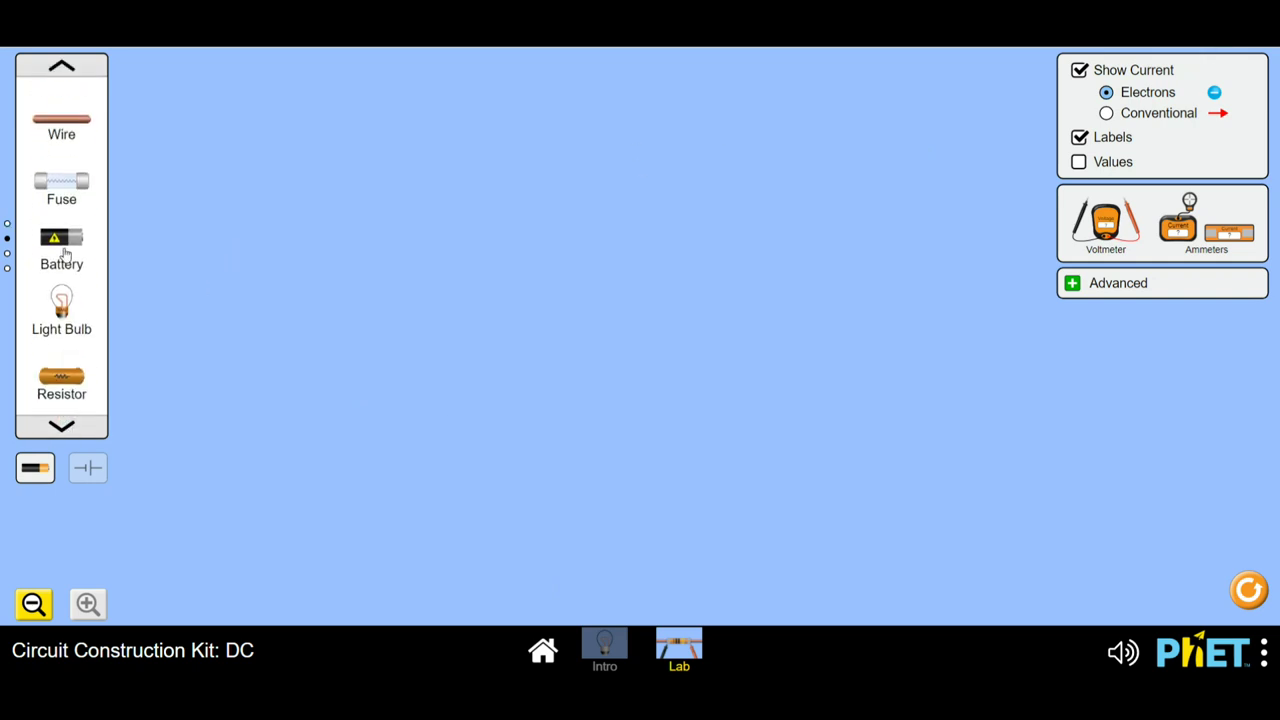
{"action": "left_click_drag", "start_coordinate": [62, 242], "coordinate": [338, 429]}
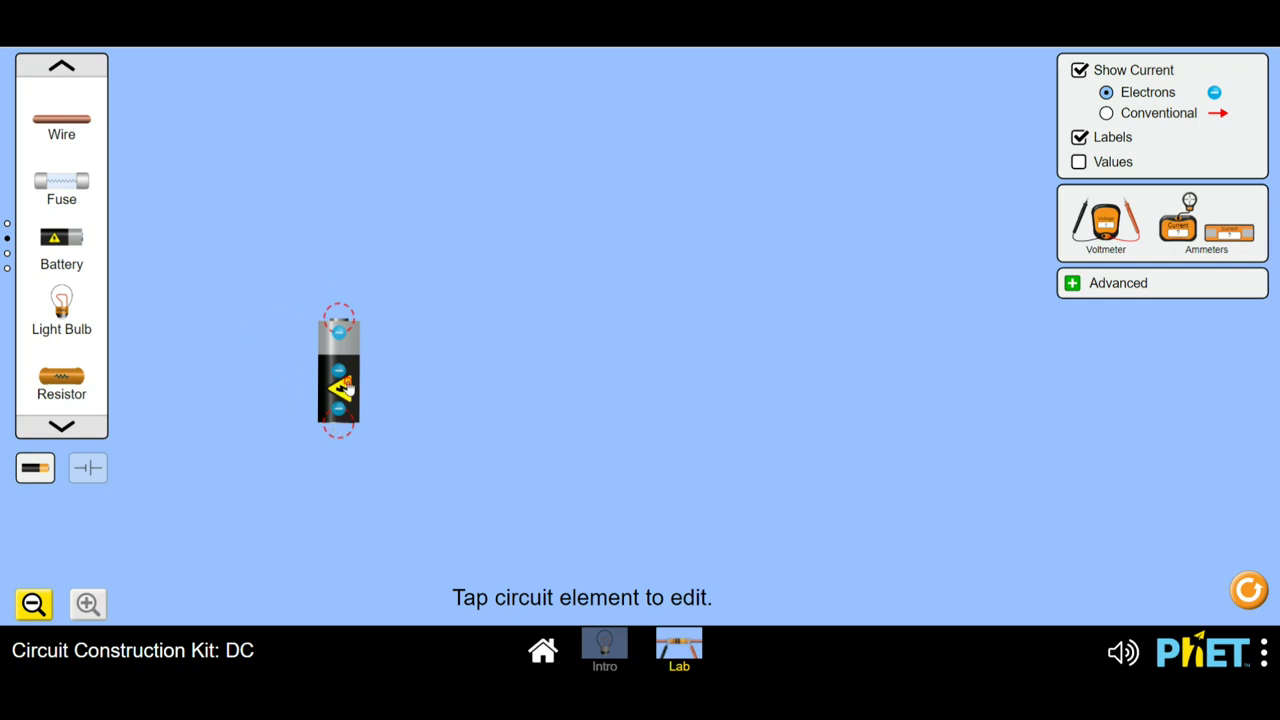
{"action": "left_click", "coordinate": [347, 388]}
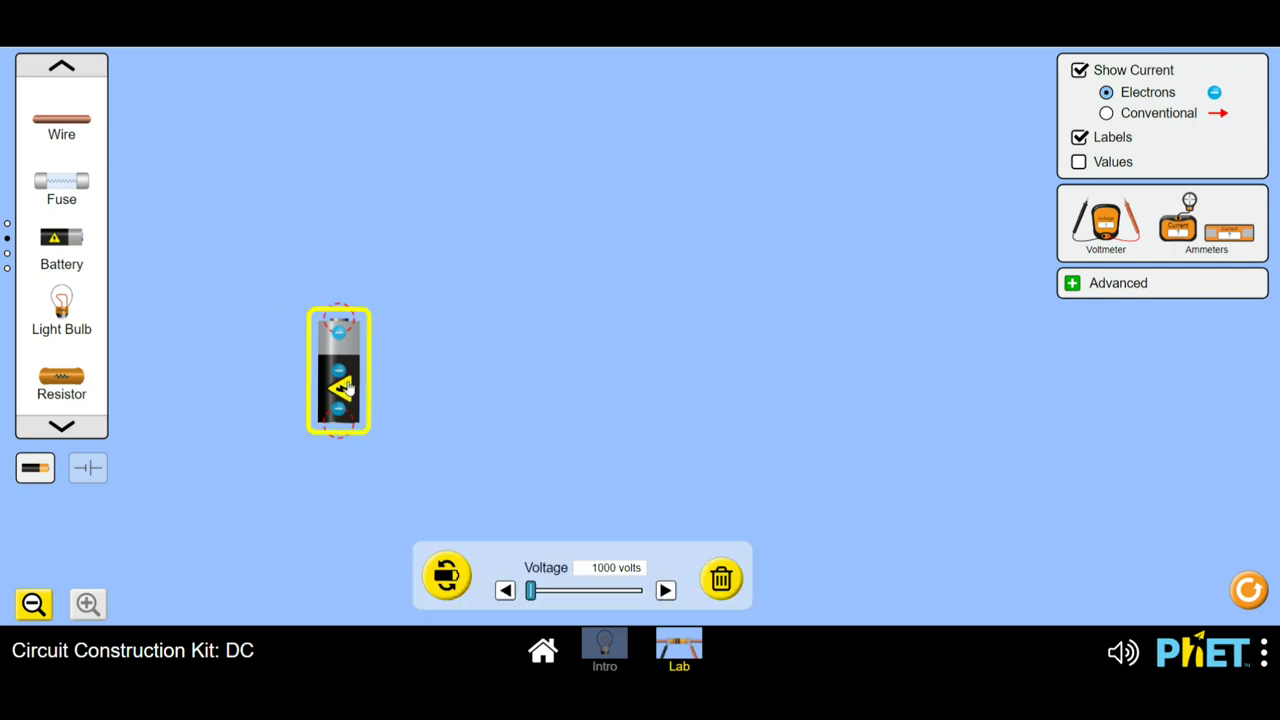
Step: Chain a wire, fuse and switch from the battery's top terminal, and add a light bulb beside it
{"action": "left_click", "coordinate": [197, 347]}
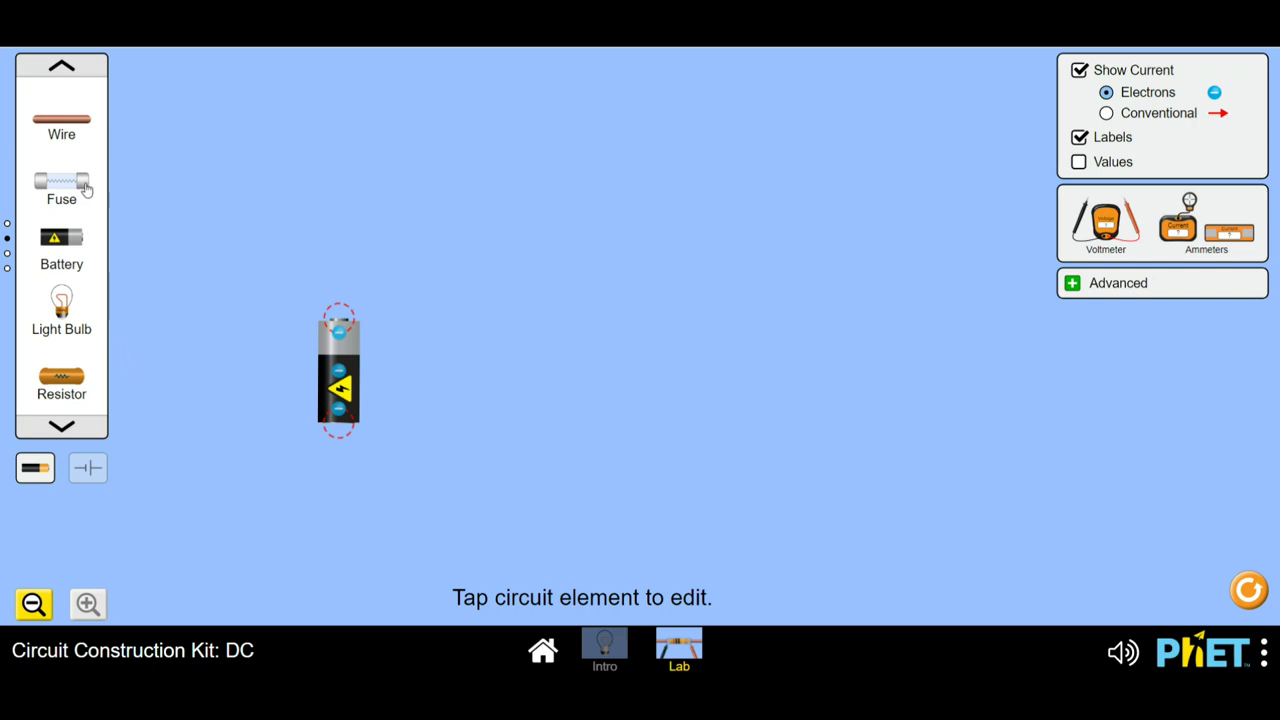
{"action": "left_click_drag", "start_coordinate": [86, 186], "coordinate": [376, 206]}
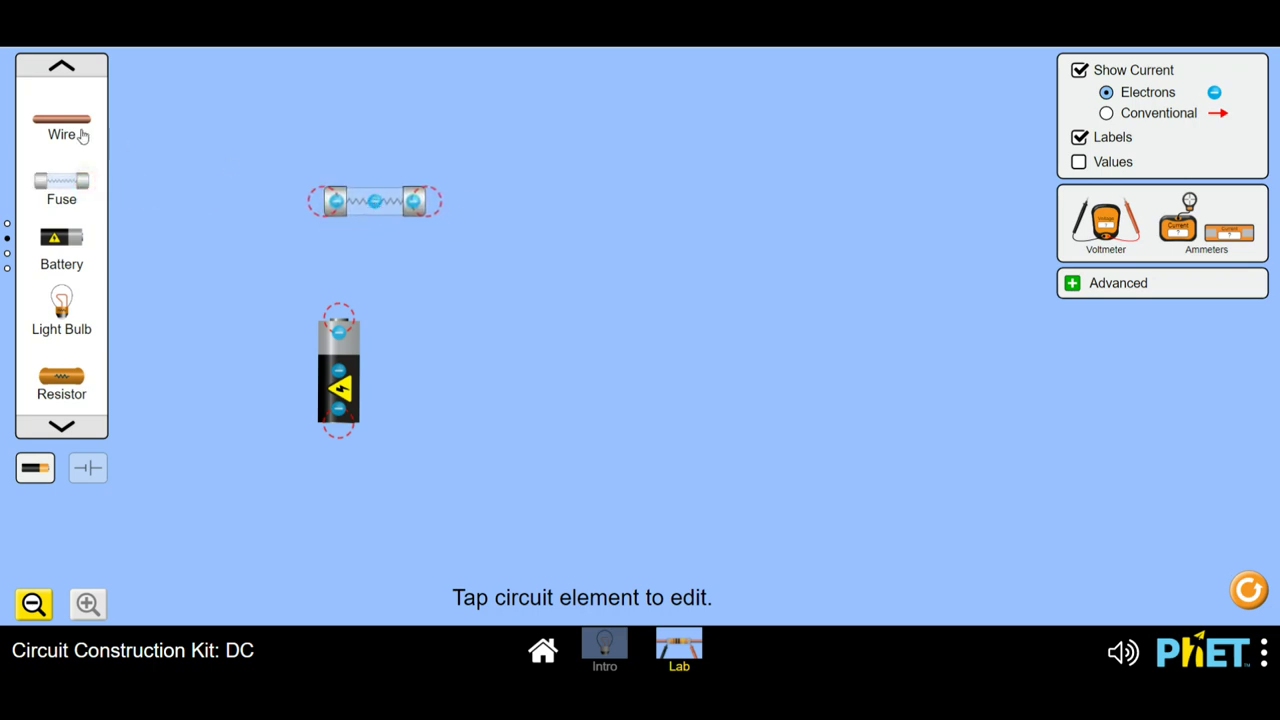
{"action": "left_click_drag", "start_coordinate": [78, 131], "coordinate": [346, 200]}
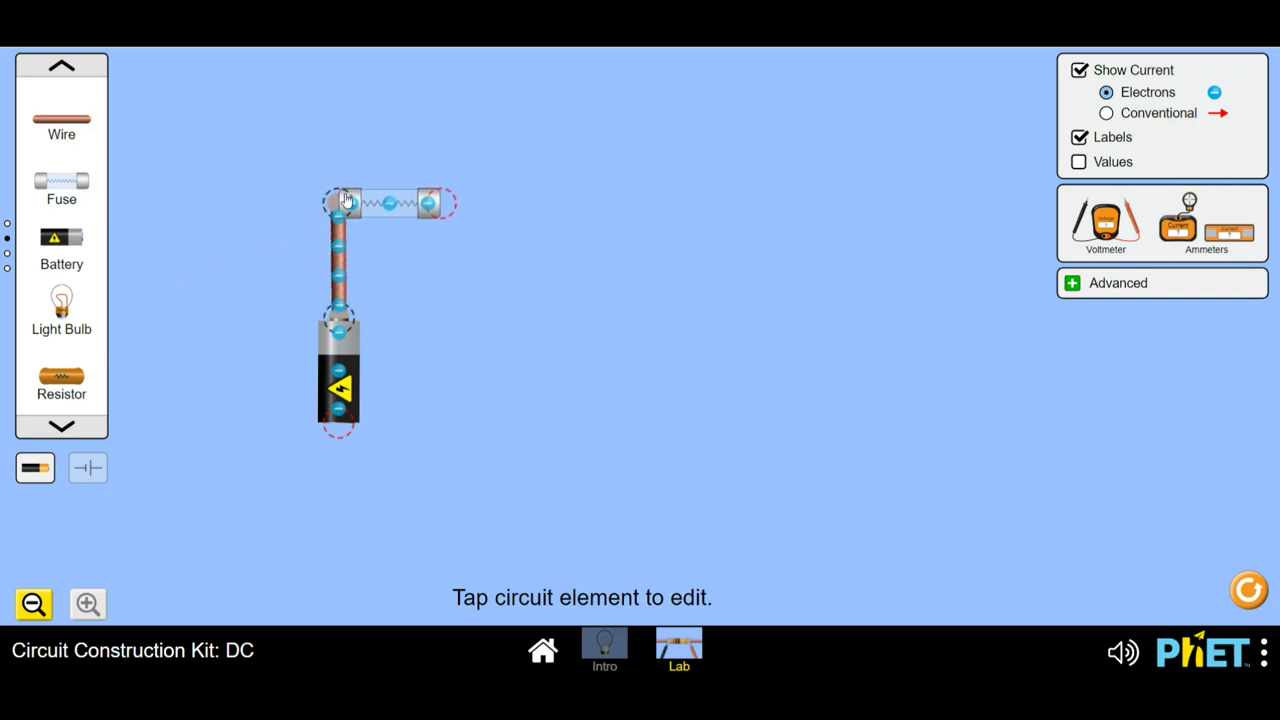
{"action": "left_click", "coordinate": [74, 70]}
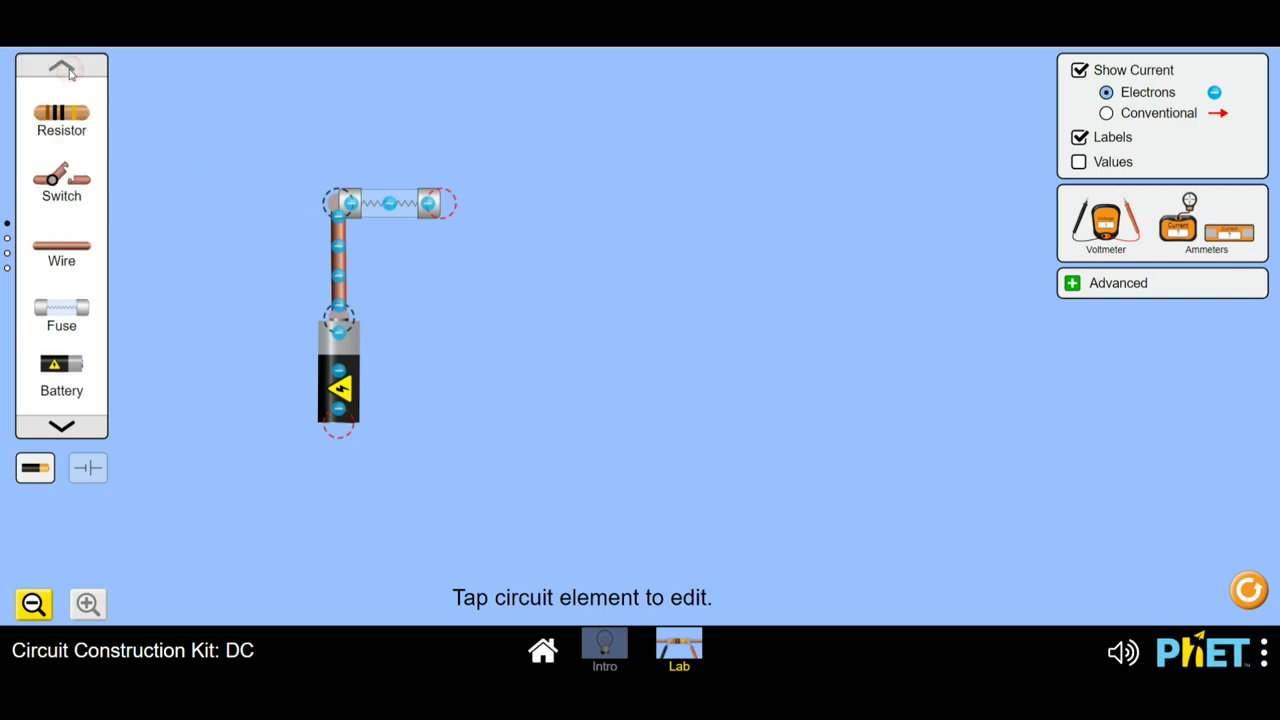
{"action": "left_click_drag", "start_coordinate": [68, 375], "coordinate": [500, 213]}
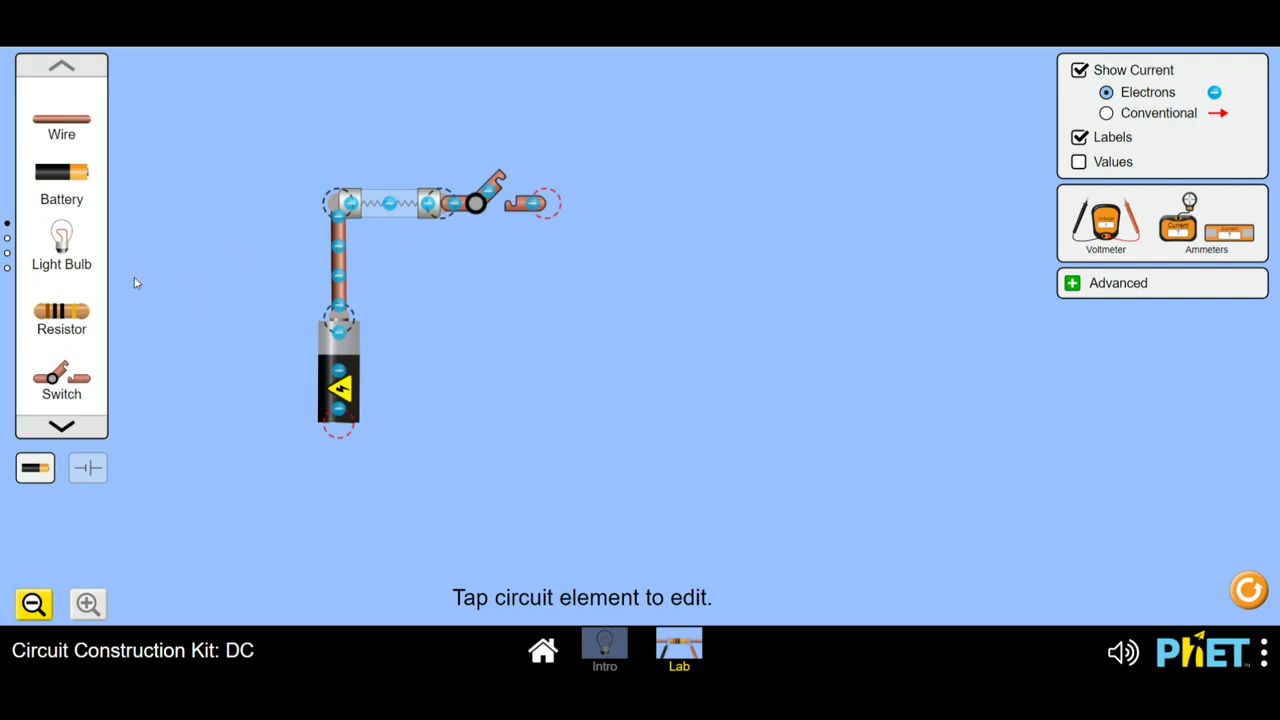
{"action": "left_click_drag", "start_coordinate": [64, 240], "coordinate": [570, 368]}
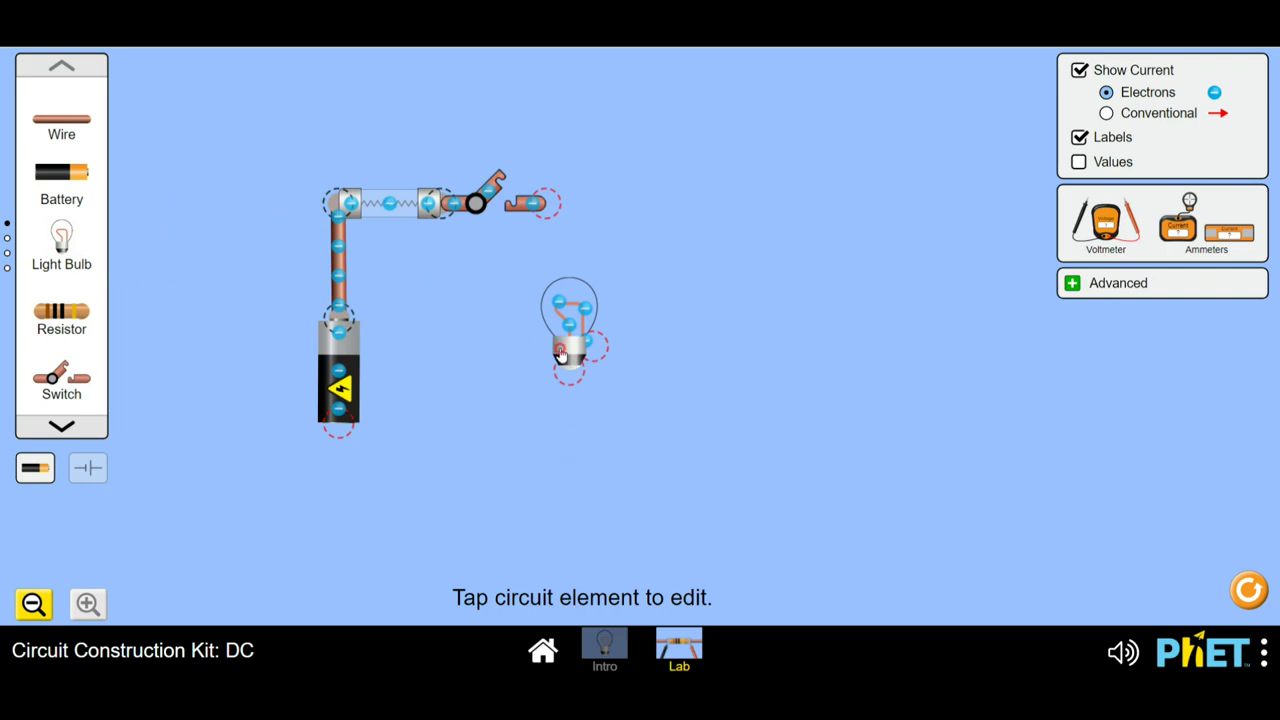
{"action": "left_click", "coordinate": [561, 355]}
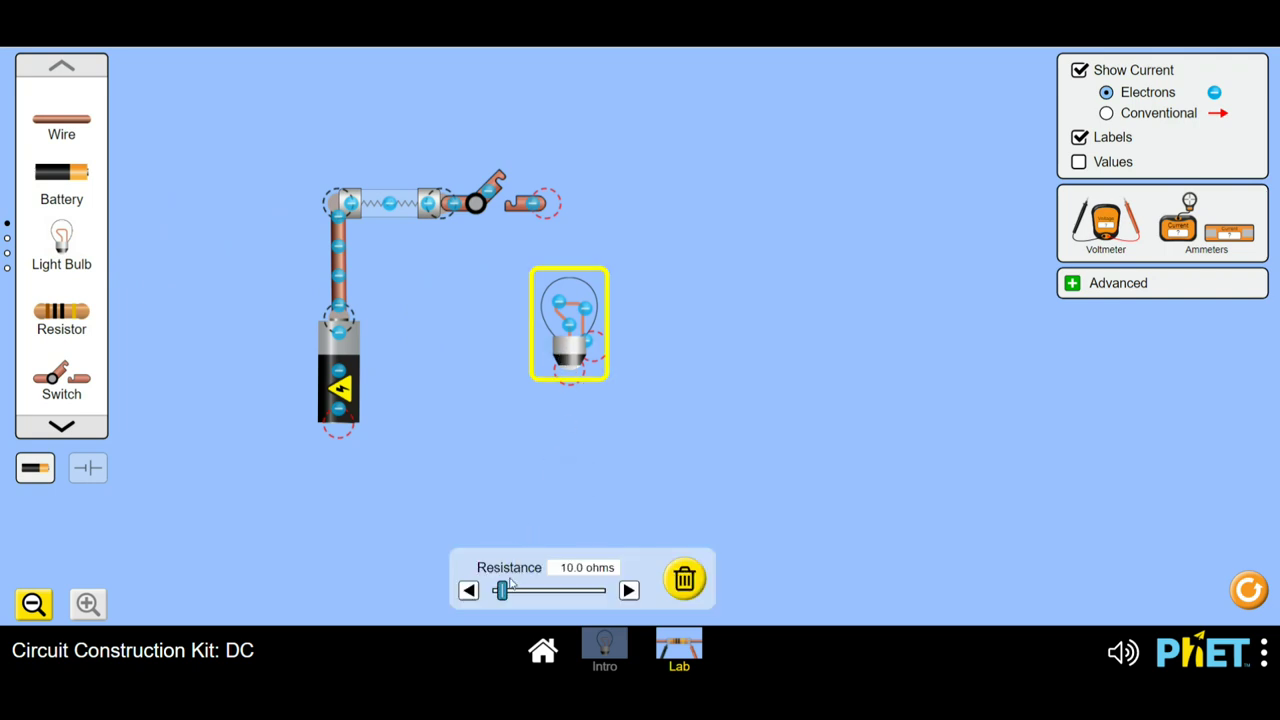
Step: Set the bulb's resistance to about 114 ohms, lay it sideways, and wire it to the switch
{"action": "left_click_drag", "start_coordinate": [504, 590], "coordinate": [695, 622]}
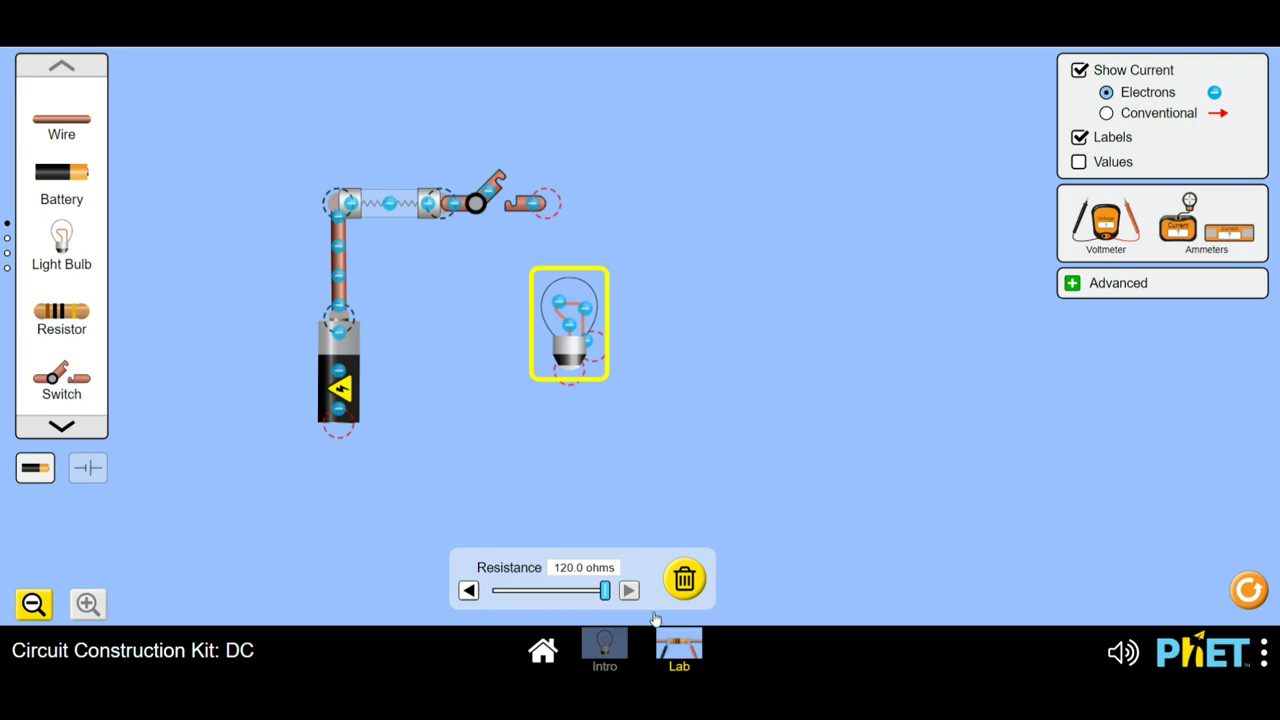
{"action": "left_click_drag", "start_coordinate": [607, 597], "coordinate": [590, 604]}
{"action": "left_click", "coordinate": [655, 464]}
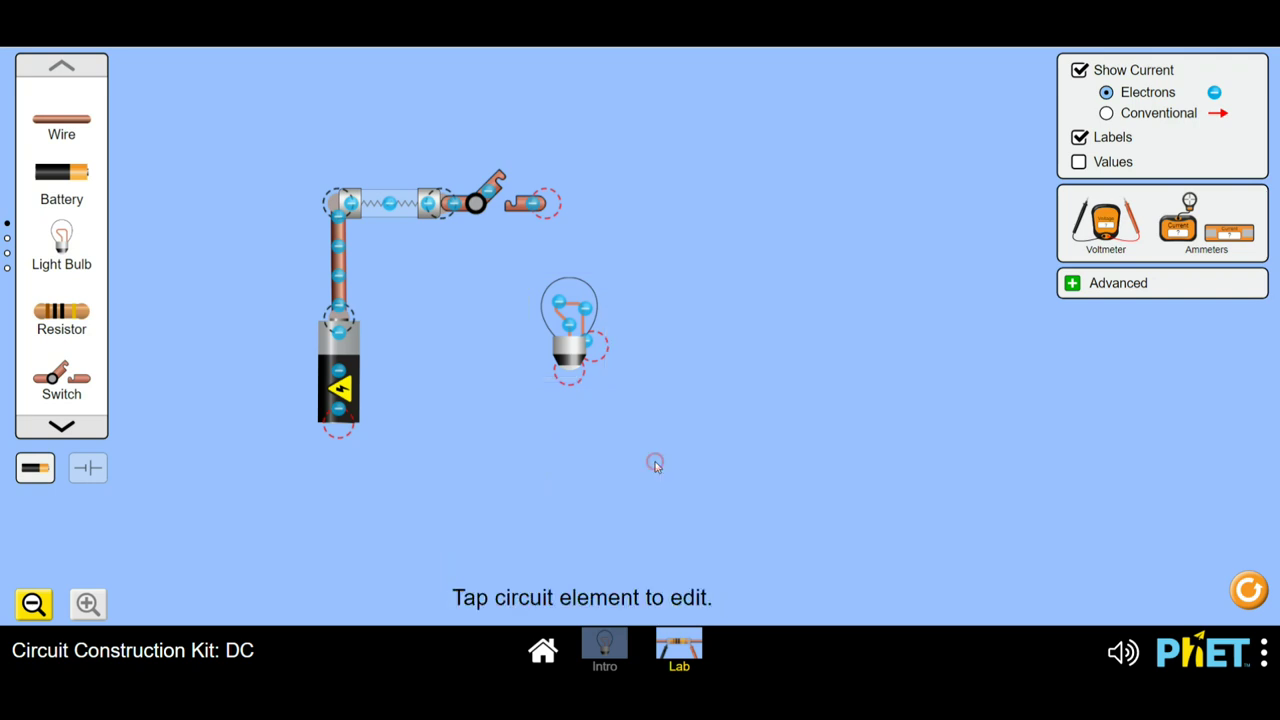
{"action": "left_click_drag", "start_coordinate": [577, 350], "coordinate": [568, 318]}
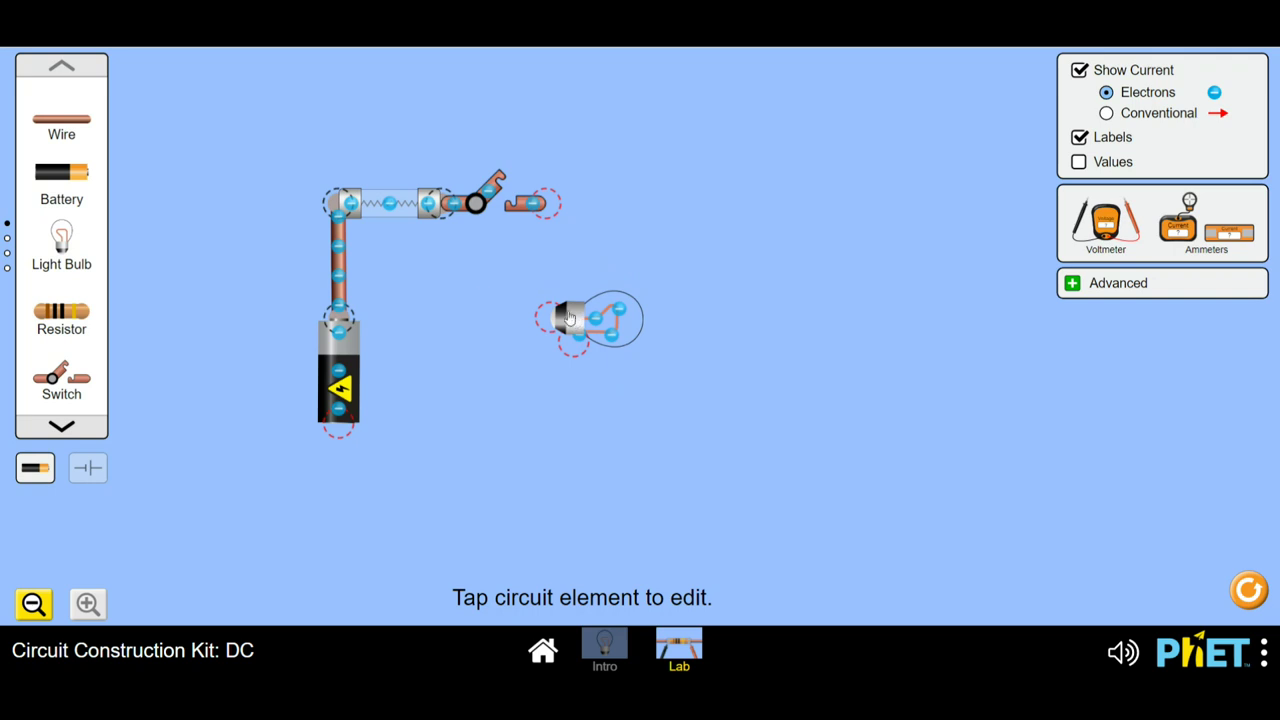
{"action": "left_click_drag", "start_coordinate": [33, 120], "coordinate": [550, 318]}
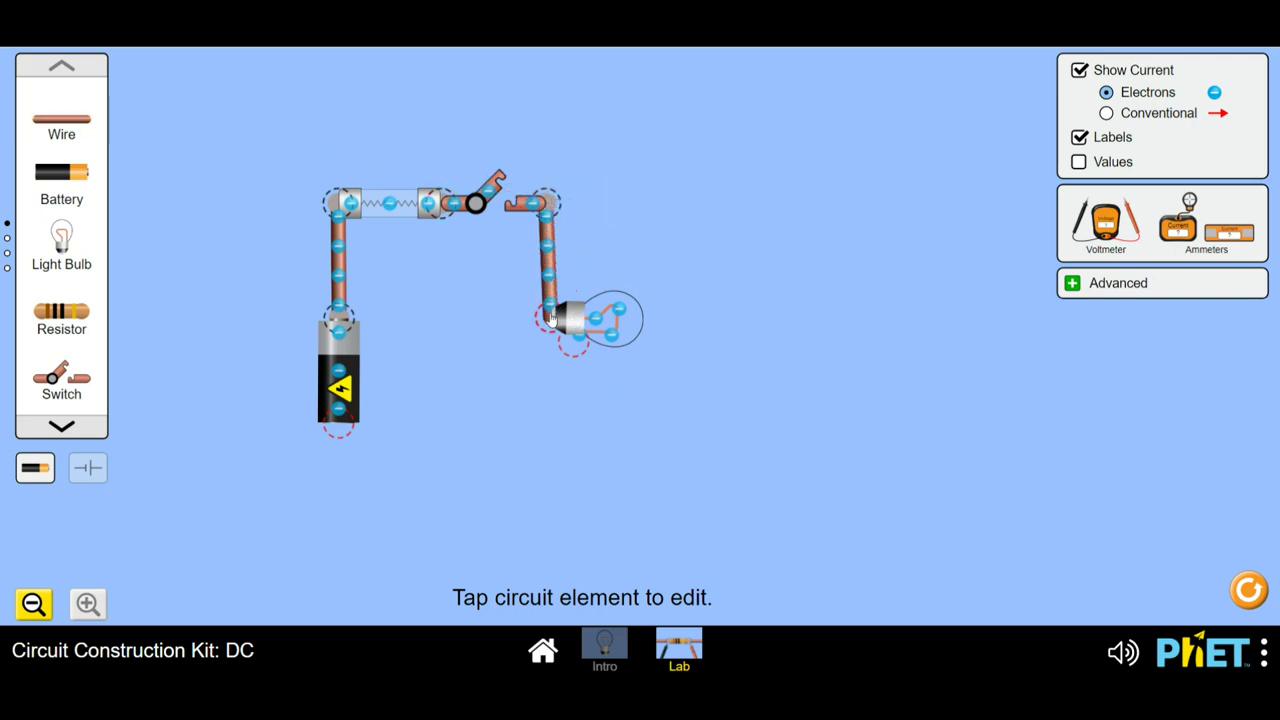
Step: Check the bulb's resistance, then run a bottom wire from battery to bulb, closing the loop
{"action": "left_click", "coordinate": [548, 335]}
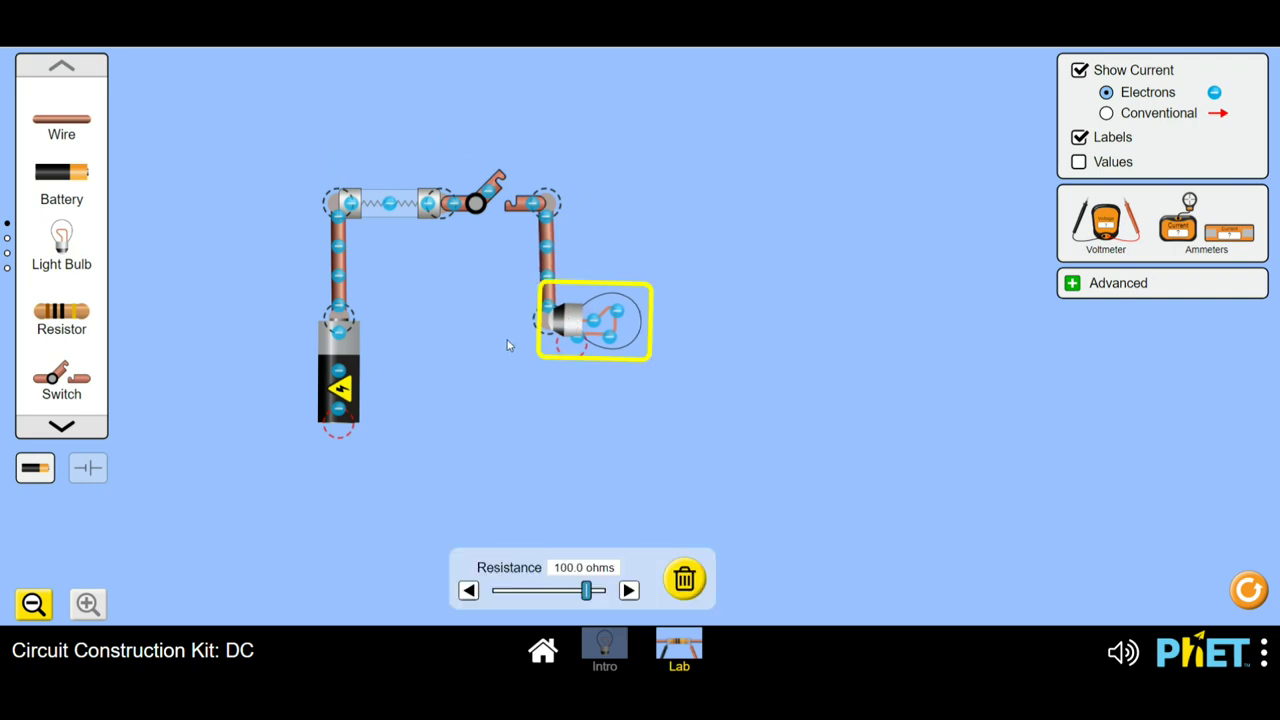
{"action": "left_click", "coordinate": [65, 125]}
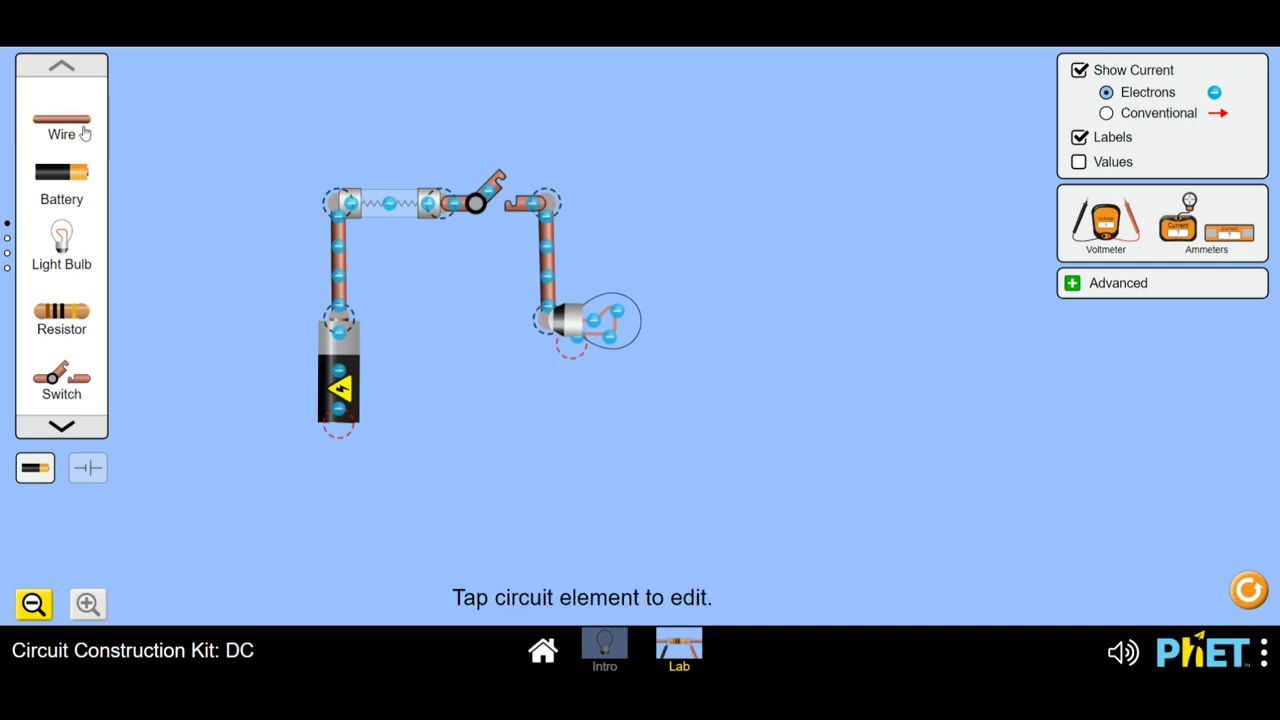
{"action": "left_click_drag", "start_coordinate": [85, 133], "coordinate": [578, 425]}
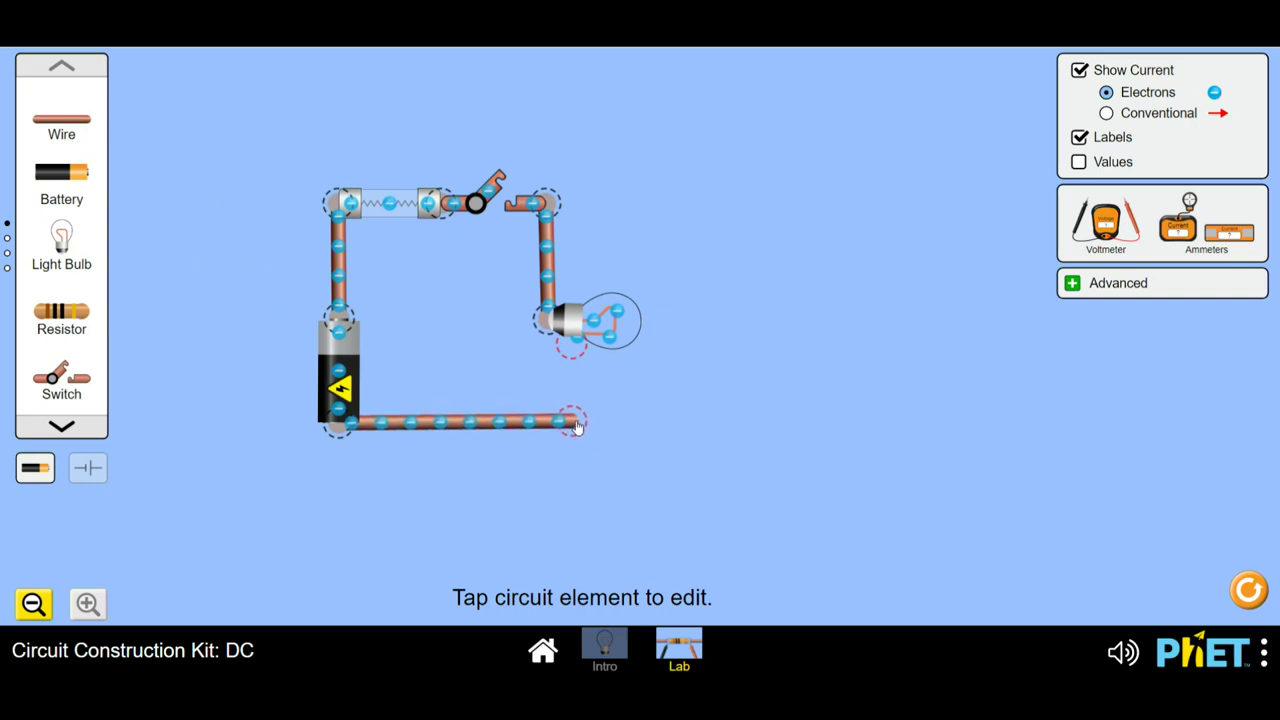
{"action": "left_click_drag", "start_coordinate": [57, 134], "coordinate": [572, 346]}
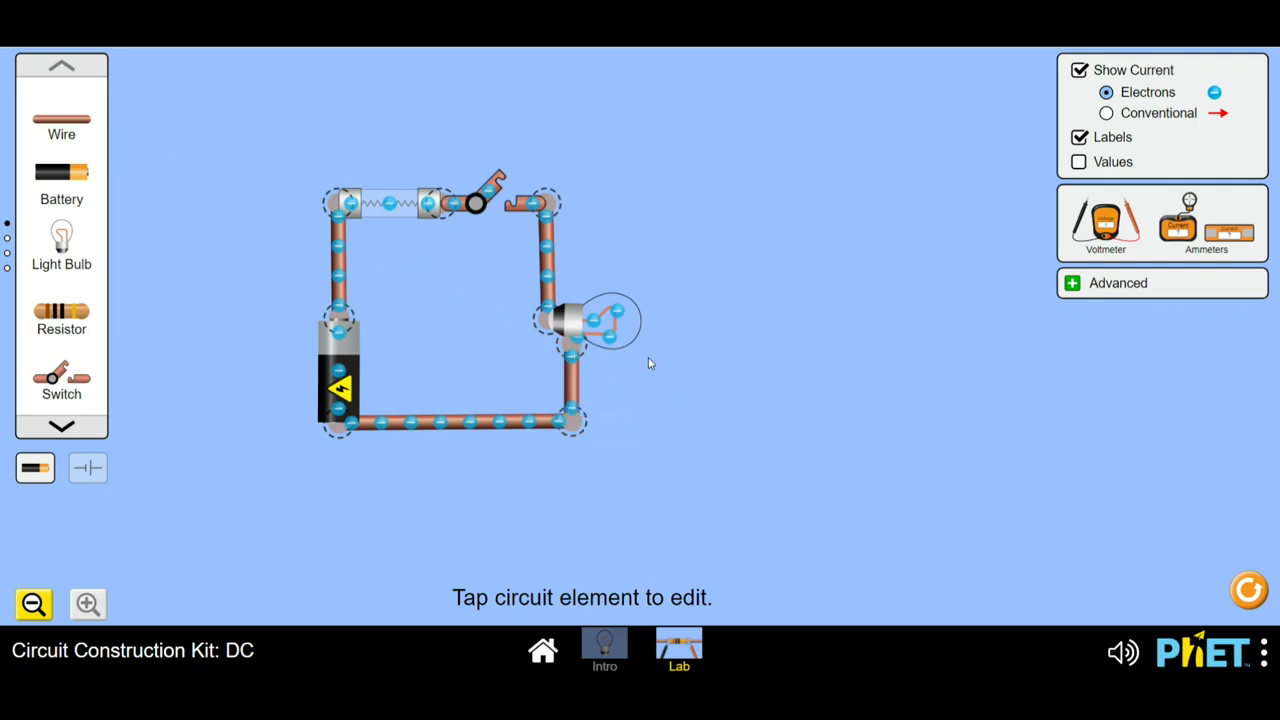
Step: Check the fuse's current rating, delete the bottom wire, and drop an ammeter into the gap
{"action": "left_click", "coordinate": [395, 204]}
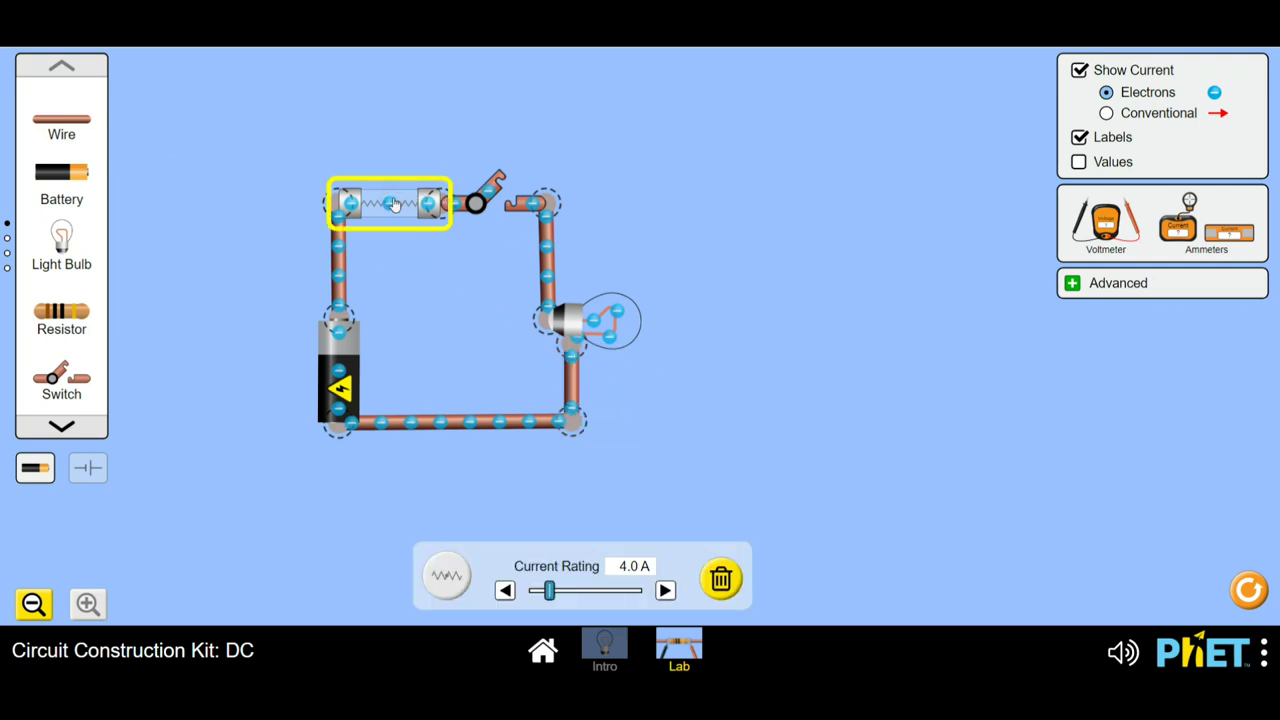
{"action": "left_click", "coordinate": [254, 217]}
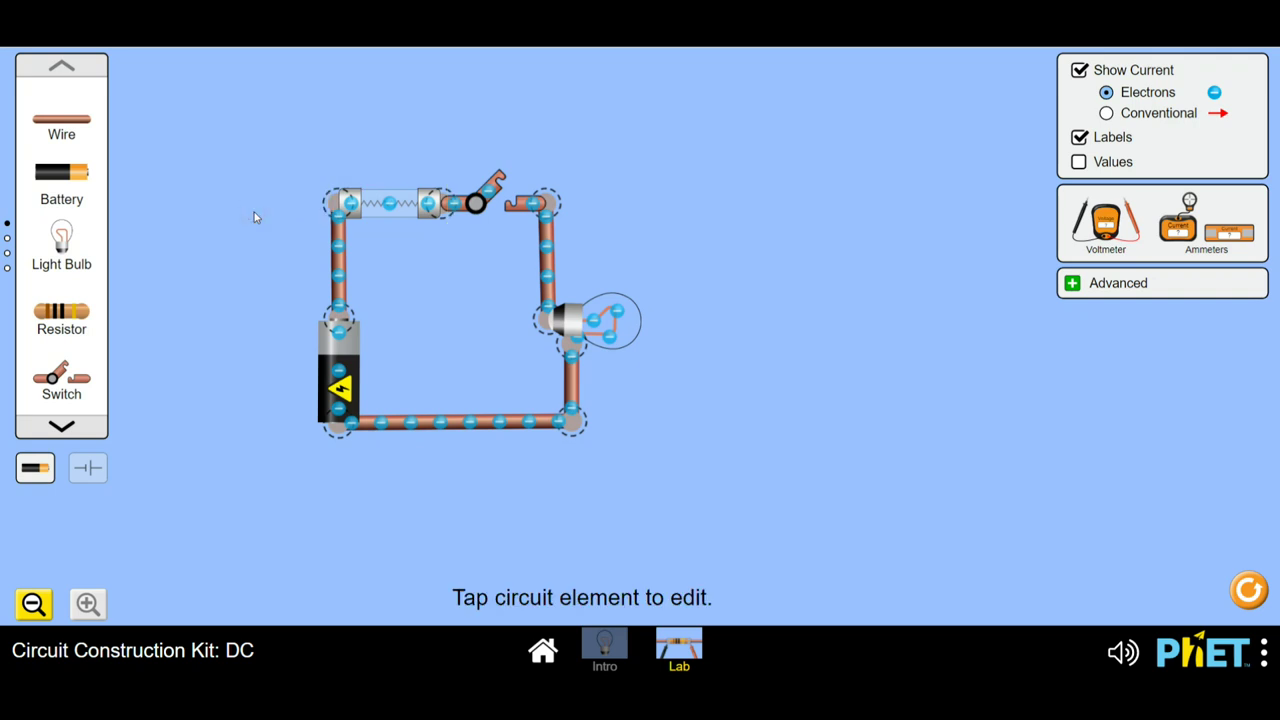
{"action": "left_click", "coordinate": [450, 427]}
{"action": "key", "text": "Delete"}
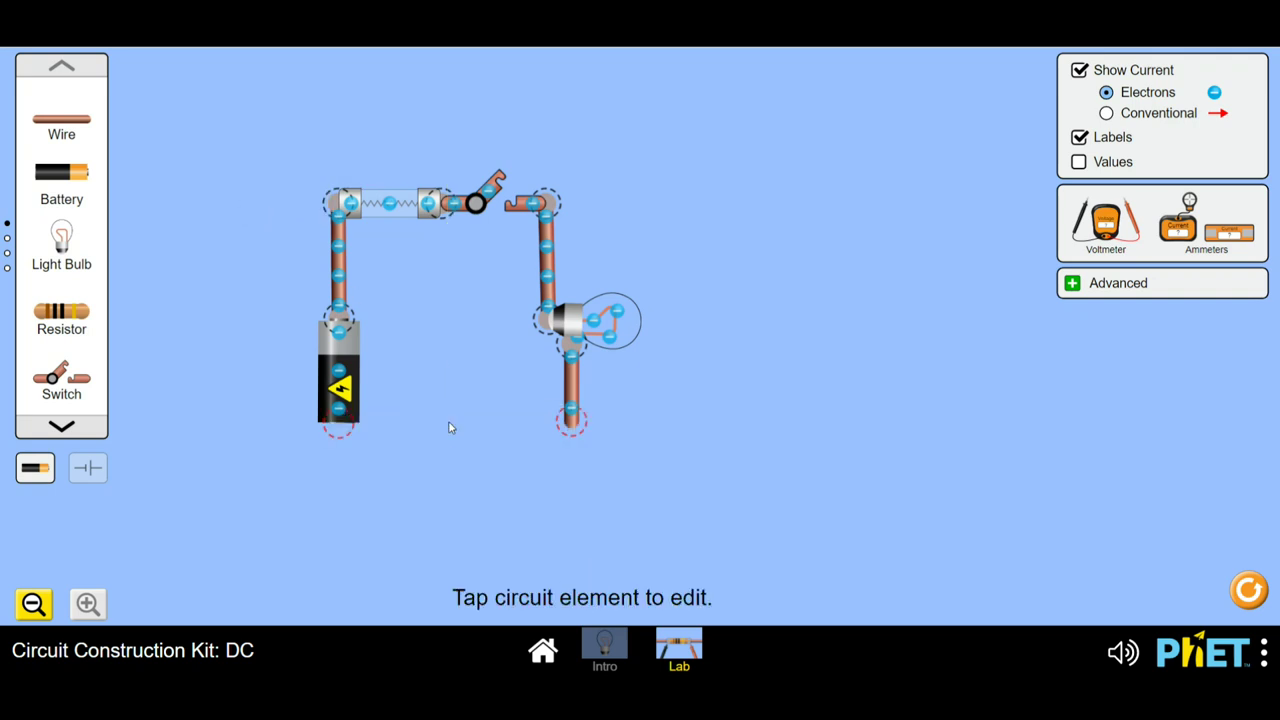
{"action": "left_click_drag", "start_coordinate": [1224, 250], "coordinate": [497, 432]}
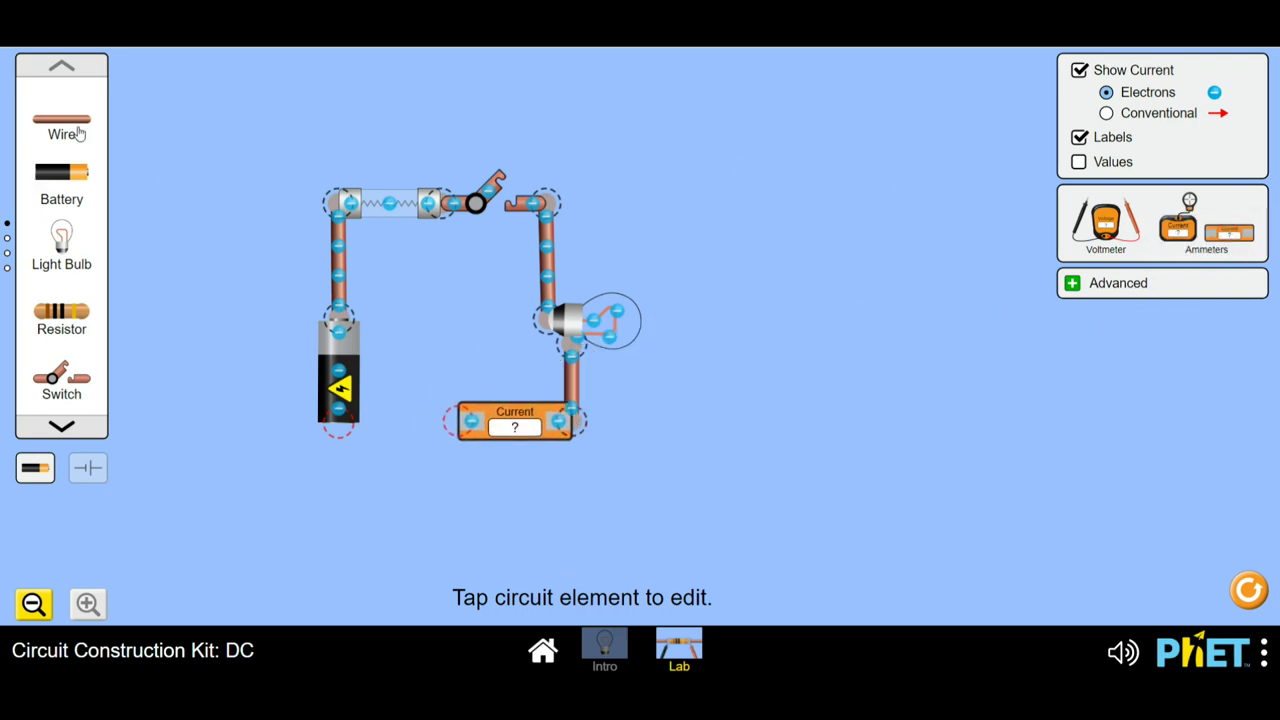
Step: Wire the ammeter to the battery's bottom terminal, toggle the switch closed and open, then select the fuse
{"action": "left_click_drag", "start_coordinate": [72, 124], "coordinate": [394, 437]}
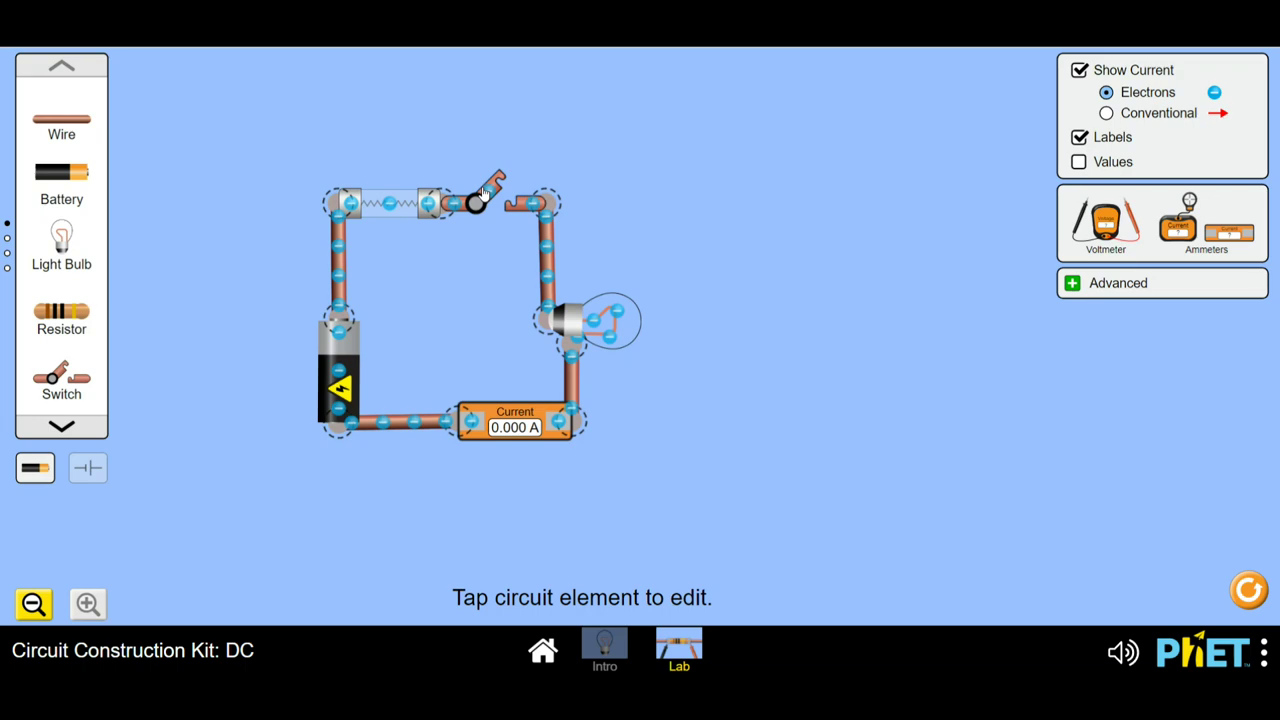
{"action": "left_click", "coordinate": [483, 192]}
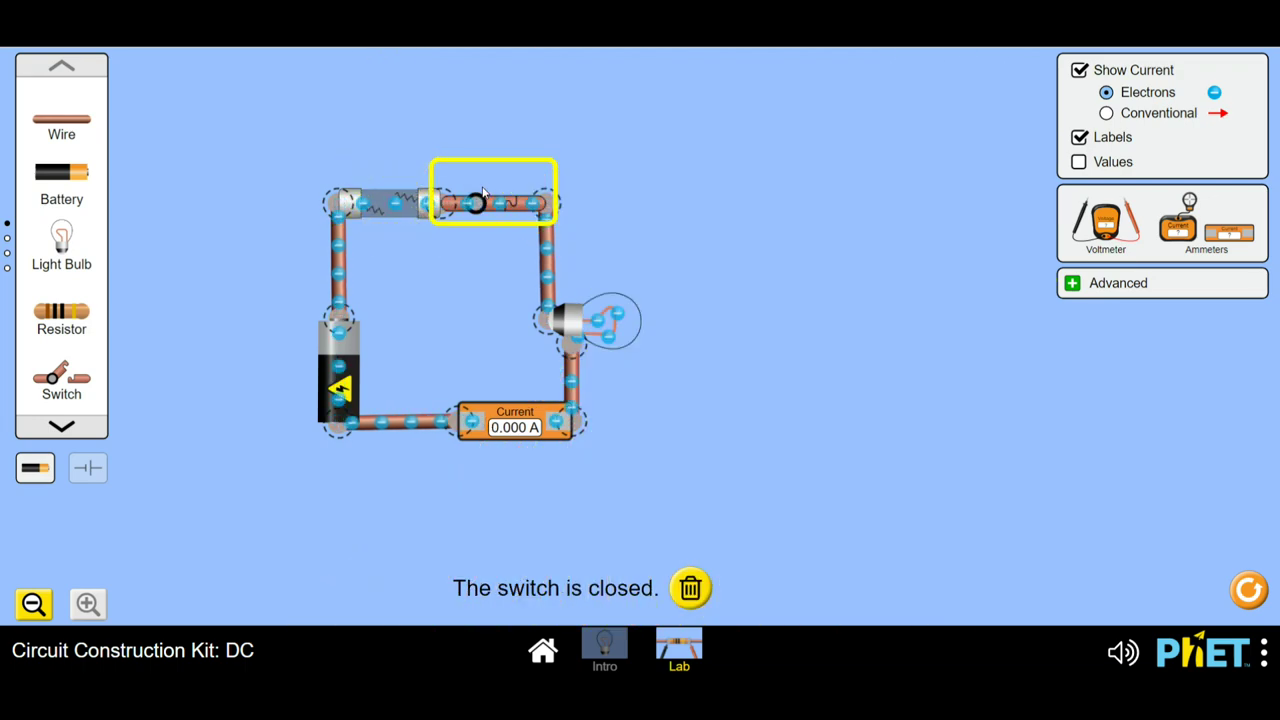
{"action": "left_click", "coordinate": [475, 287]}
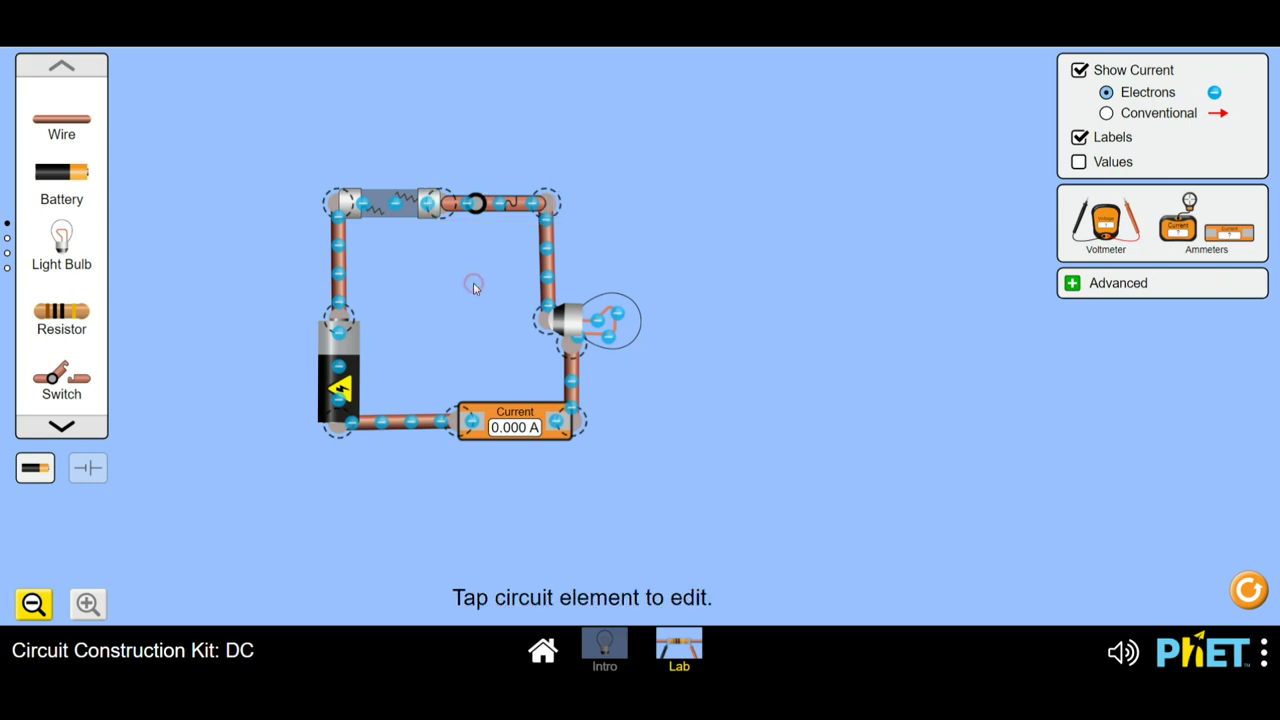
{"action": "left_click", "coordinate": [503, 205]}
{"action": "left_click", "coordinate": [398, 207]}
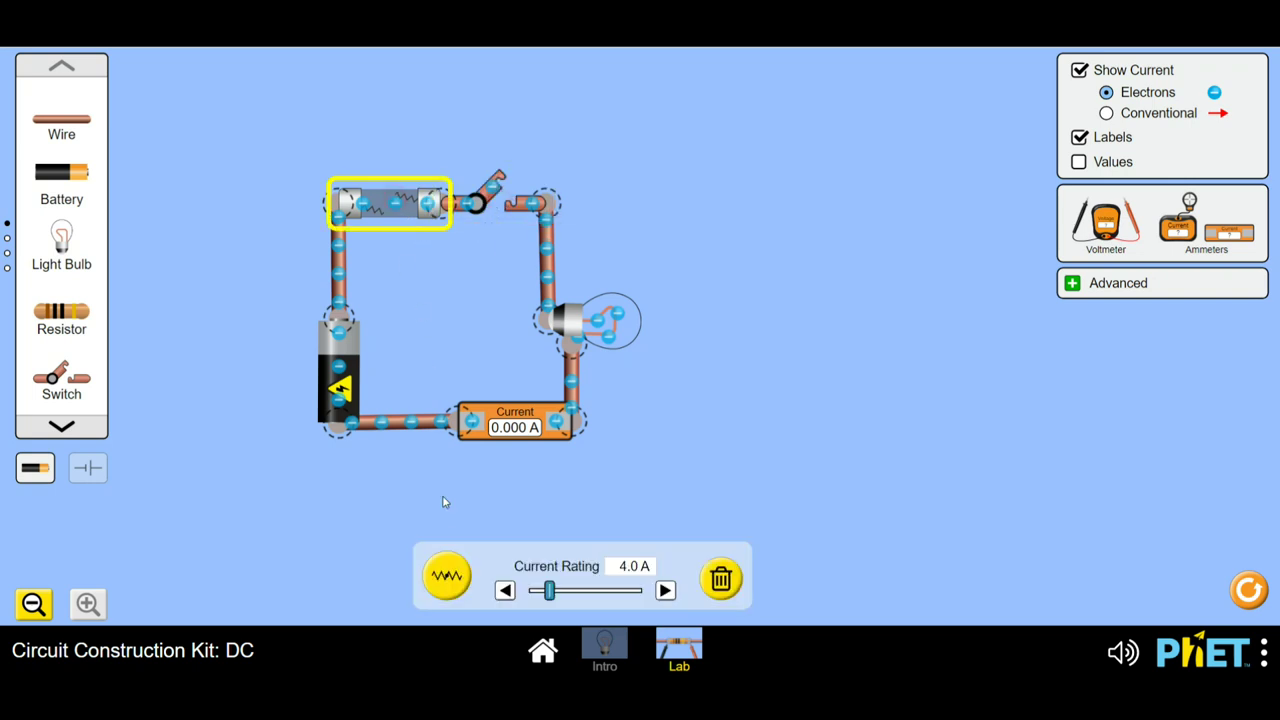
Step: Repair the blown fuse, raise its current rating to 10.0 A, and close the switch
{"action": "left_click", "coordinate": [447, 576]}
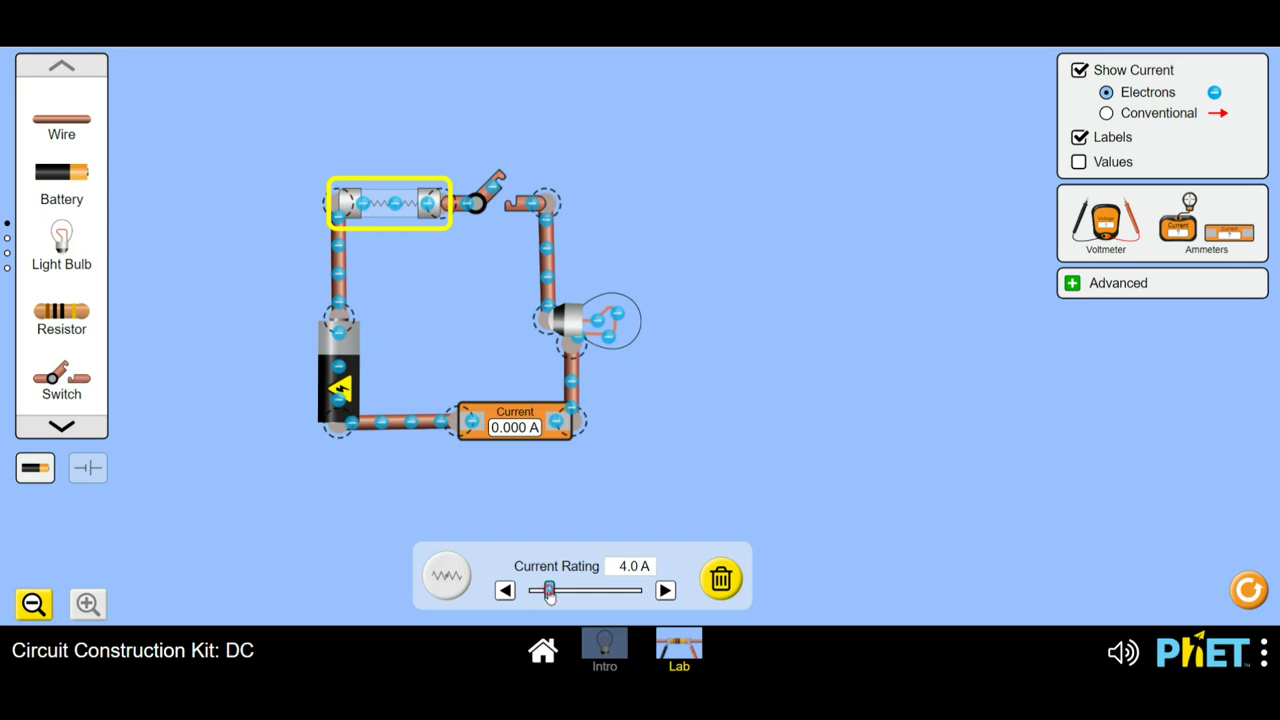
{"action": "left_click_drag", "start_coordinate": [549, 596], "coordinate": [585, 593]}
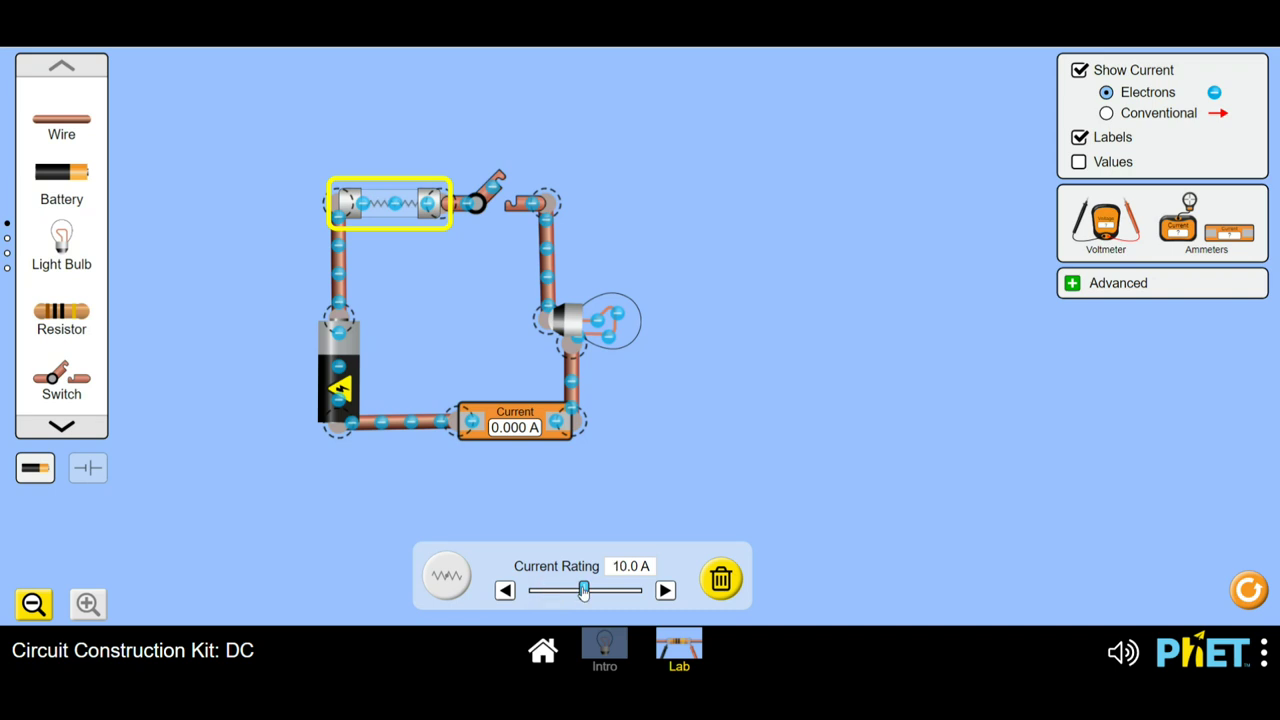
{"action": "left_click", "coordinate": [650, 496]}
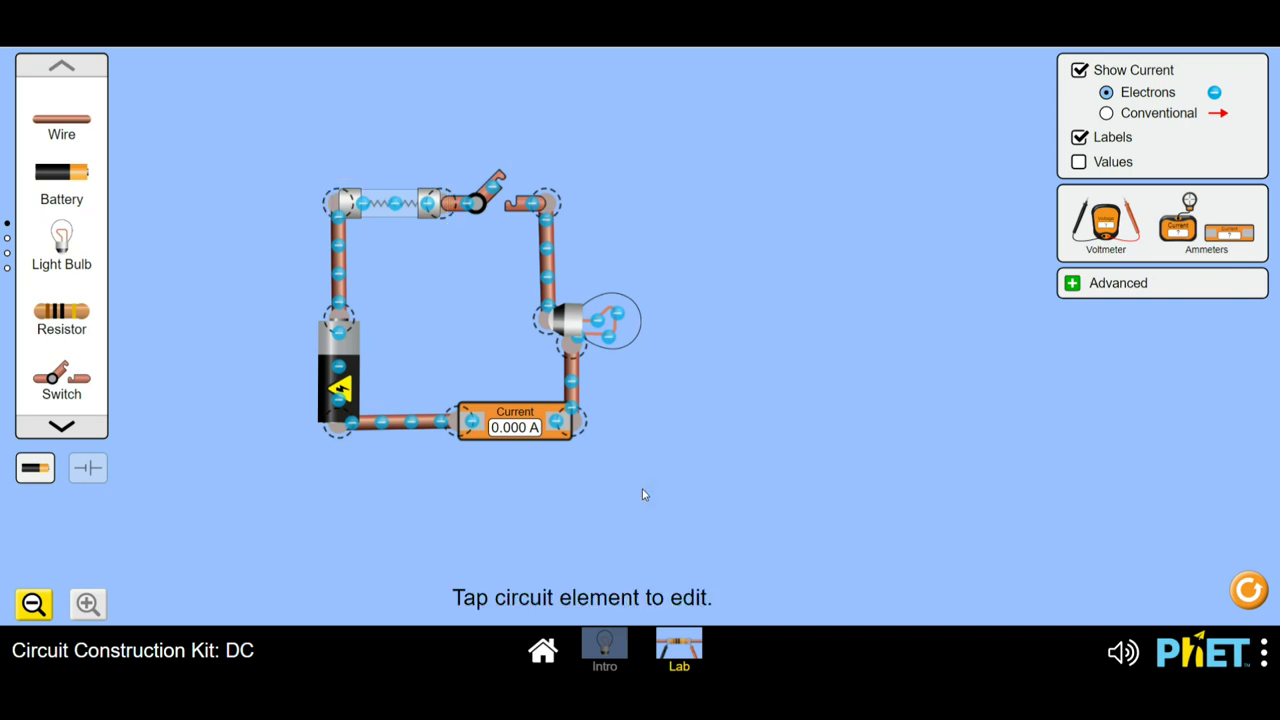
{"action": "left_click", "coordinate": [494, 187]}
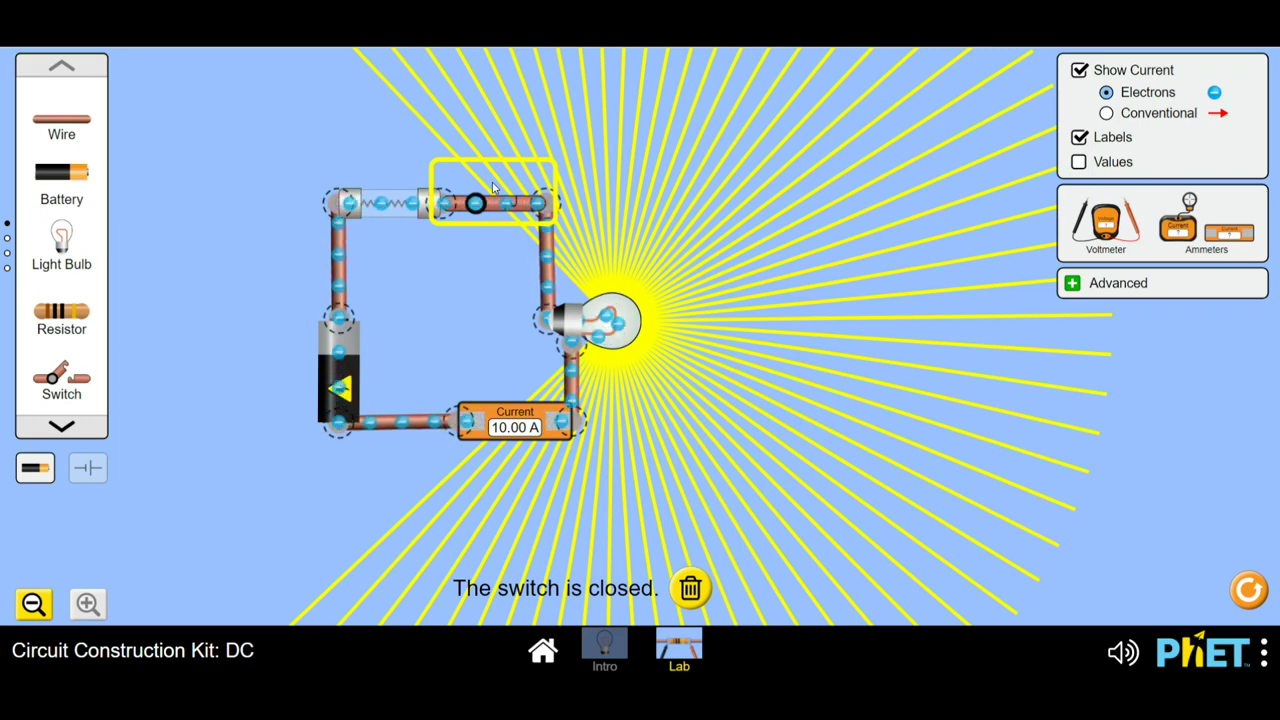
Step: After a 9.9 A rating blows the fuse, repair it, set 12.0 A, and relight the bulb
{"action": "left_click", "coordinate": [390, 203]}
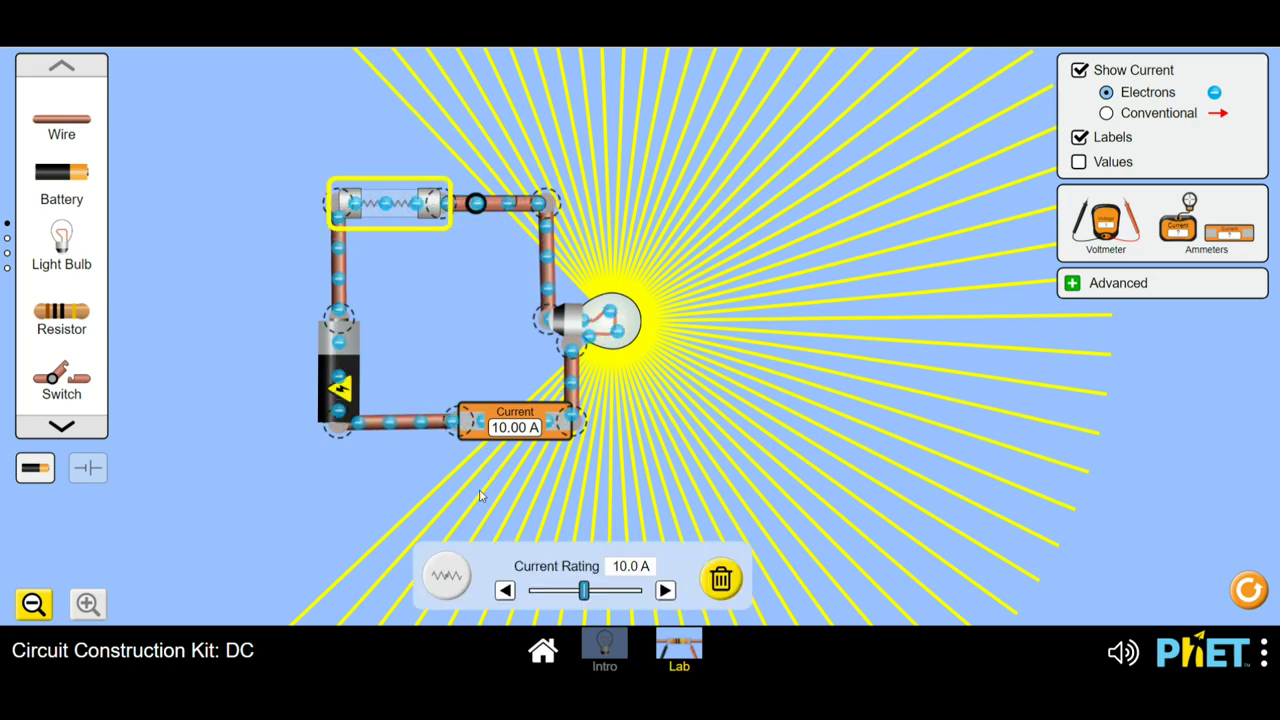
{"action": "left_click", "coordinate": [505, 590]}
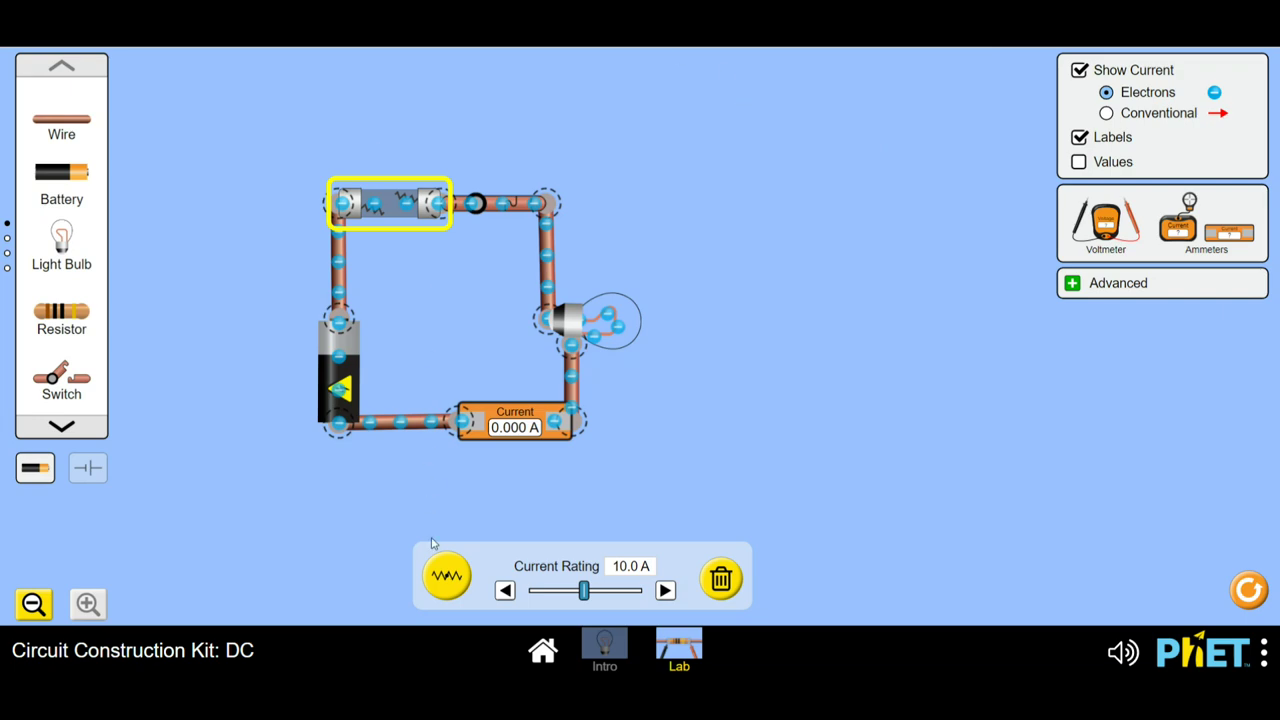
{"action": "left_click", "coordinate": [446, 575]}
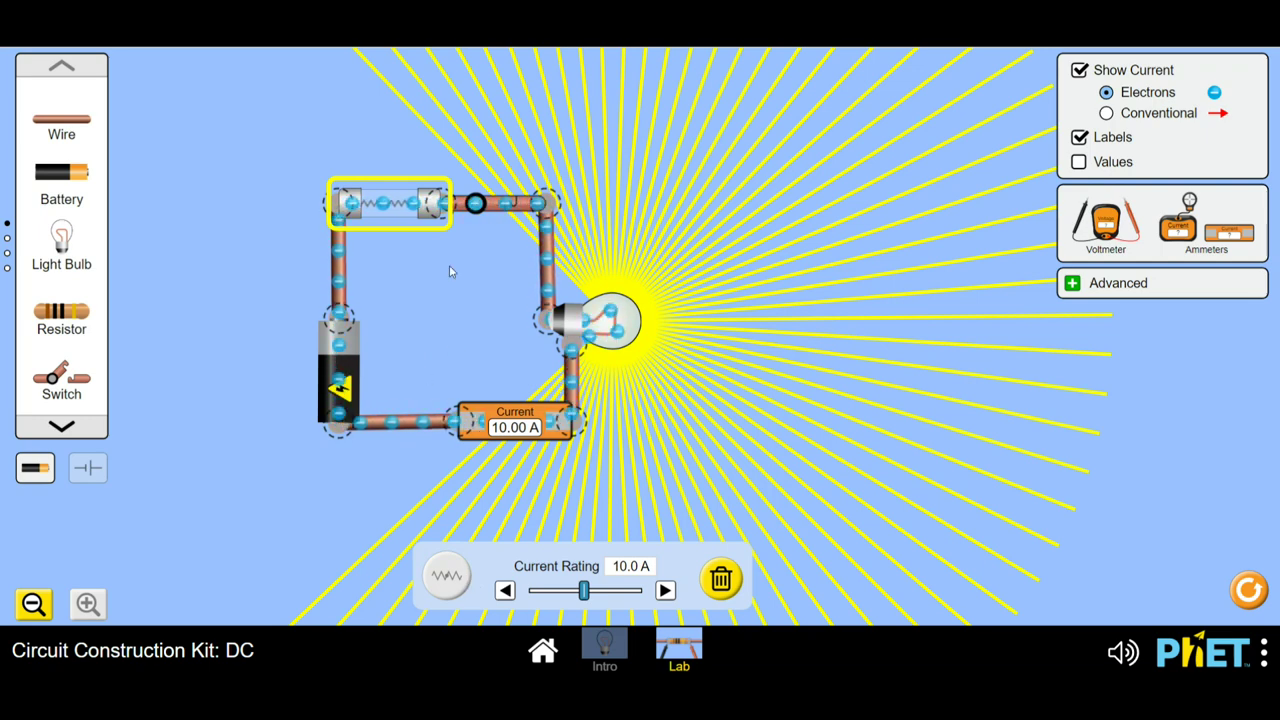
{"action": "left_click", "coordinate": [511, 206]}
{"action": "left_click", "coordinate": [401, 218]}
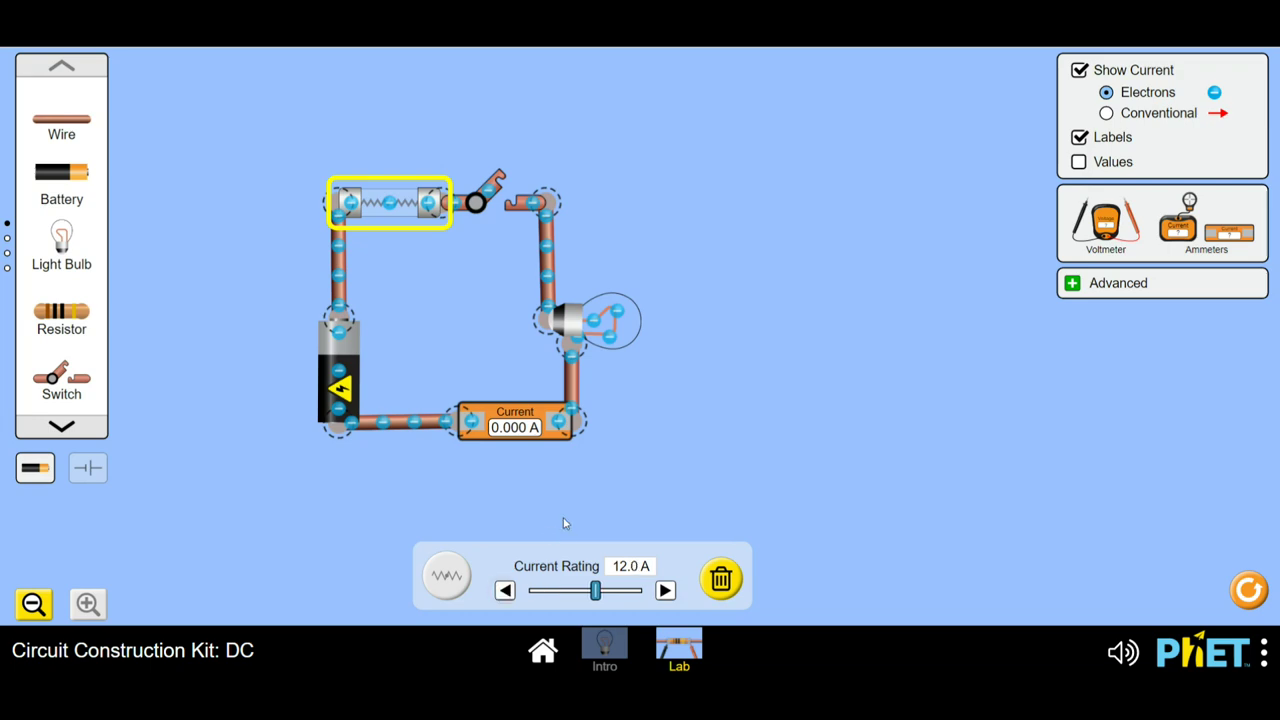
{"action": "left_click", "coordinate": [633, 496]}
{"action": "left_click", "coordinate": [500, 196]}
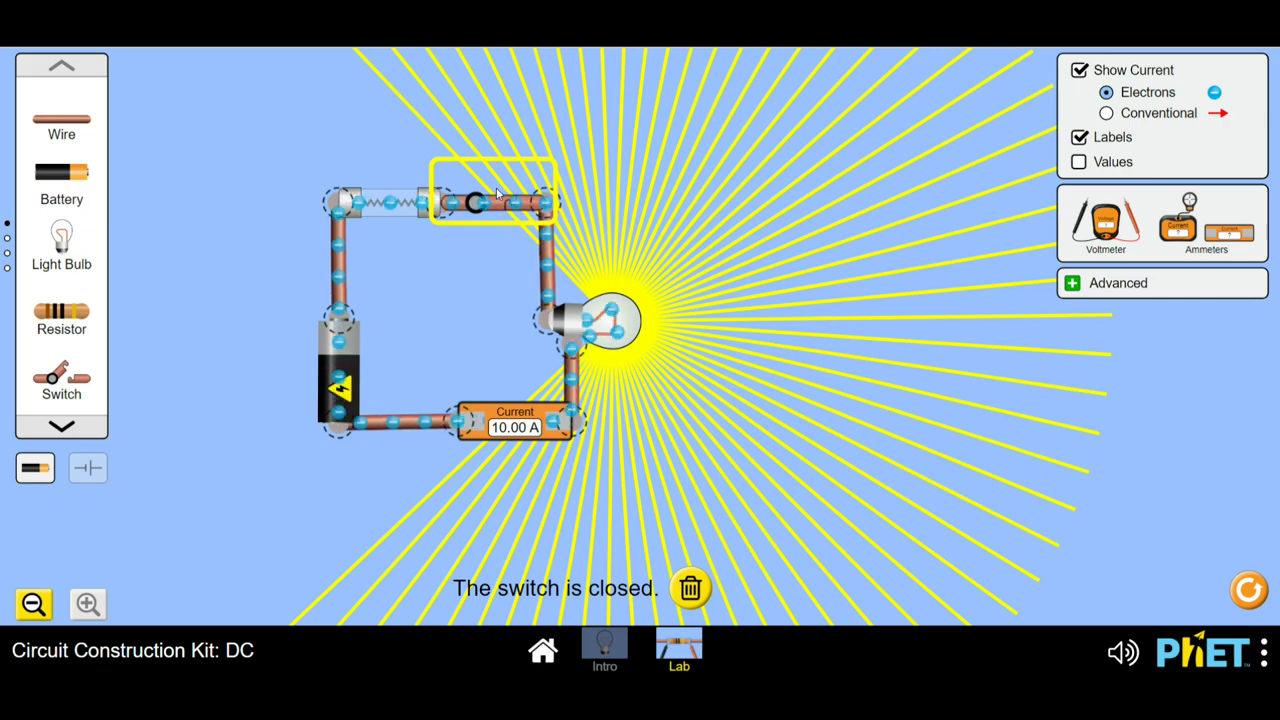
Step: Open the switch, delete the vertical wire above the bulb, and fit a resistor in its place
{"action": "left_click", "coordinate": [508, 203]}
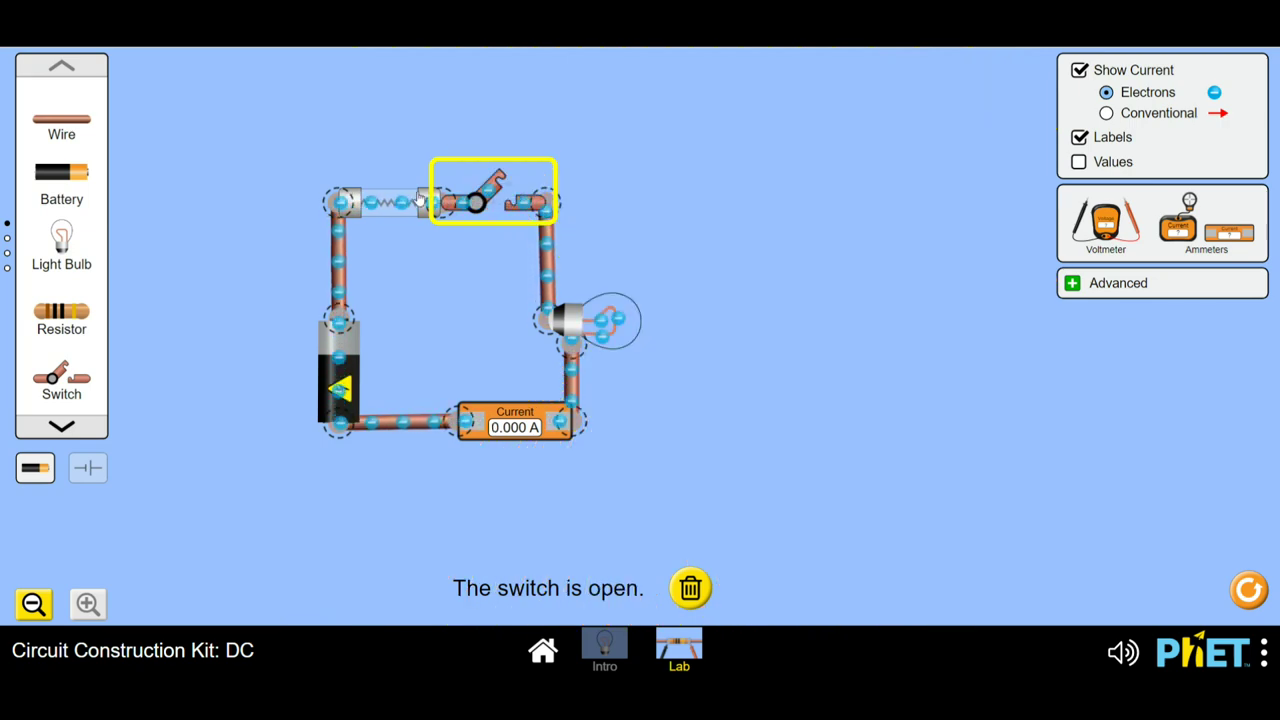
{"action": "left_click", "coordinate": [408, 203]}
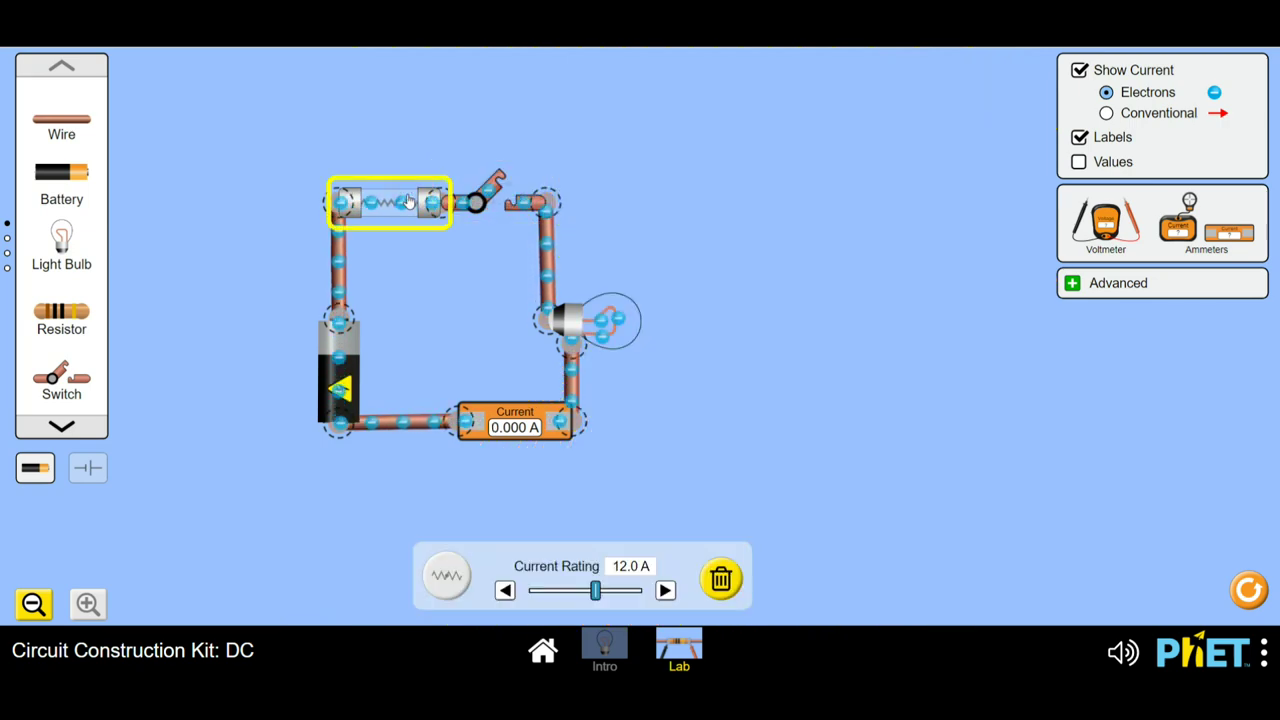
{"action": "left_click", "coordinate": [438, 299]}
{"action": "left_click", "coordinate": [547, 257]}
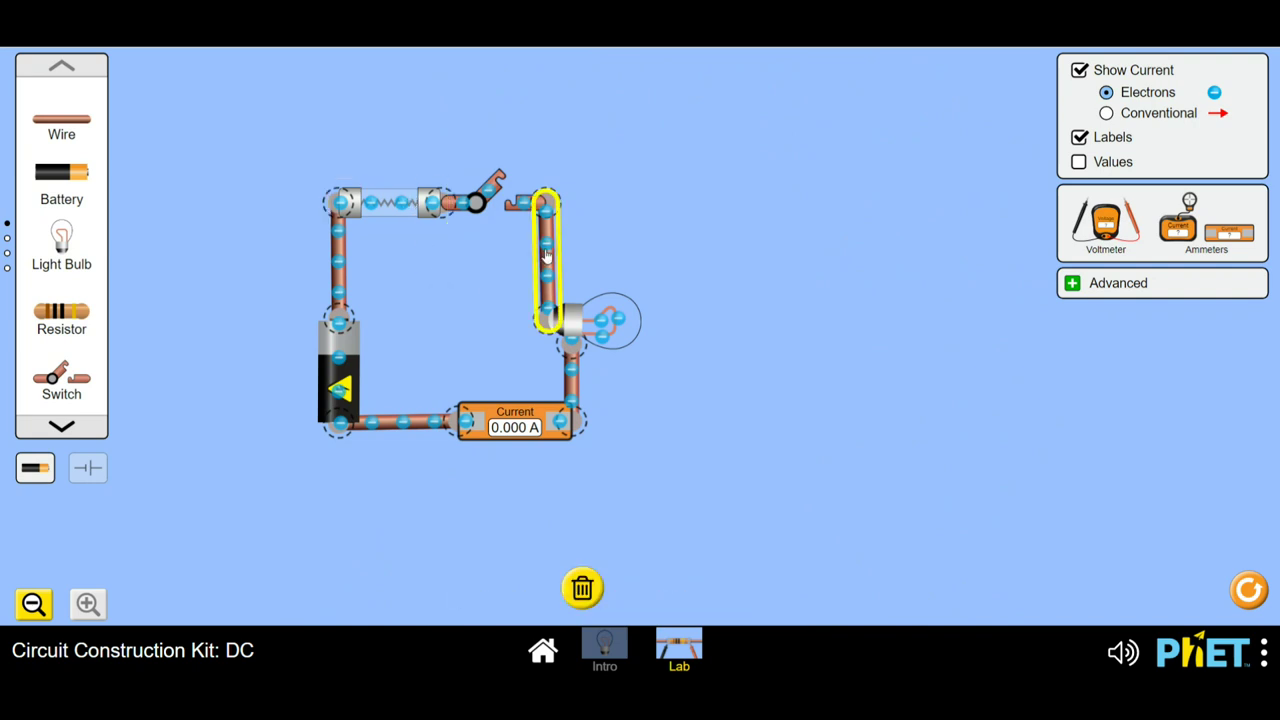
{"action": "key", "text": "Delete"}
{"action": "left_click_drag", "start_coordinate": [62, 314], "coordinate": [539, 312]}
{"action": "left_click_drag", "start_coordinate": [528, 228], "coordinate": [612, 145]}
{"action": "left_click_drag", "start_coordinate": [680, 257], "coordinate": [599, 294]}
Step: Check the 10-ohm resistor and bulb values, then close the switch so 9.09 A flows
{"action": "left_click", "coordinate": [562, 204]}
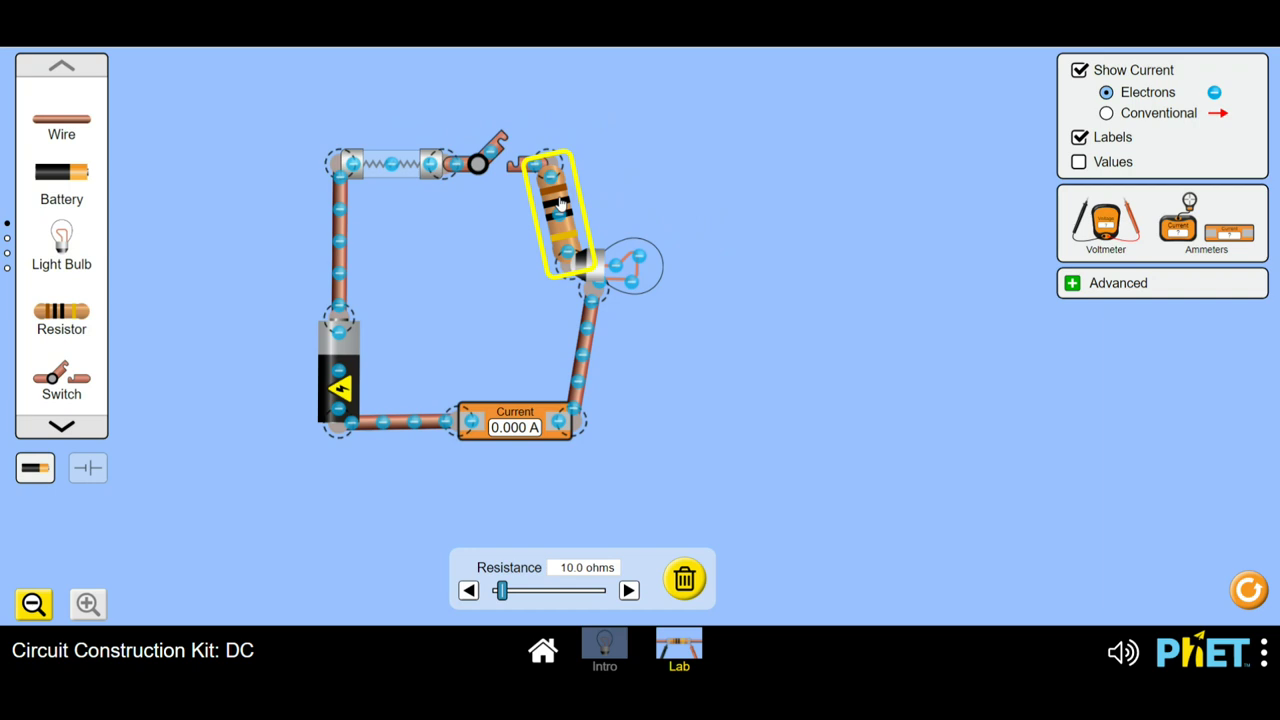
{"action": "left_click", "coordinate": [686, 149]}
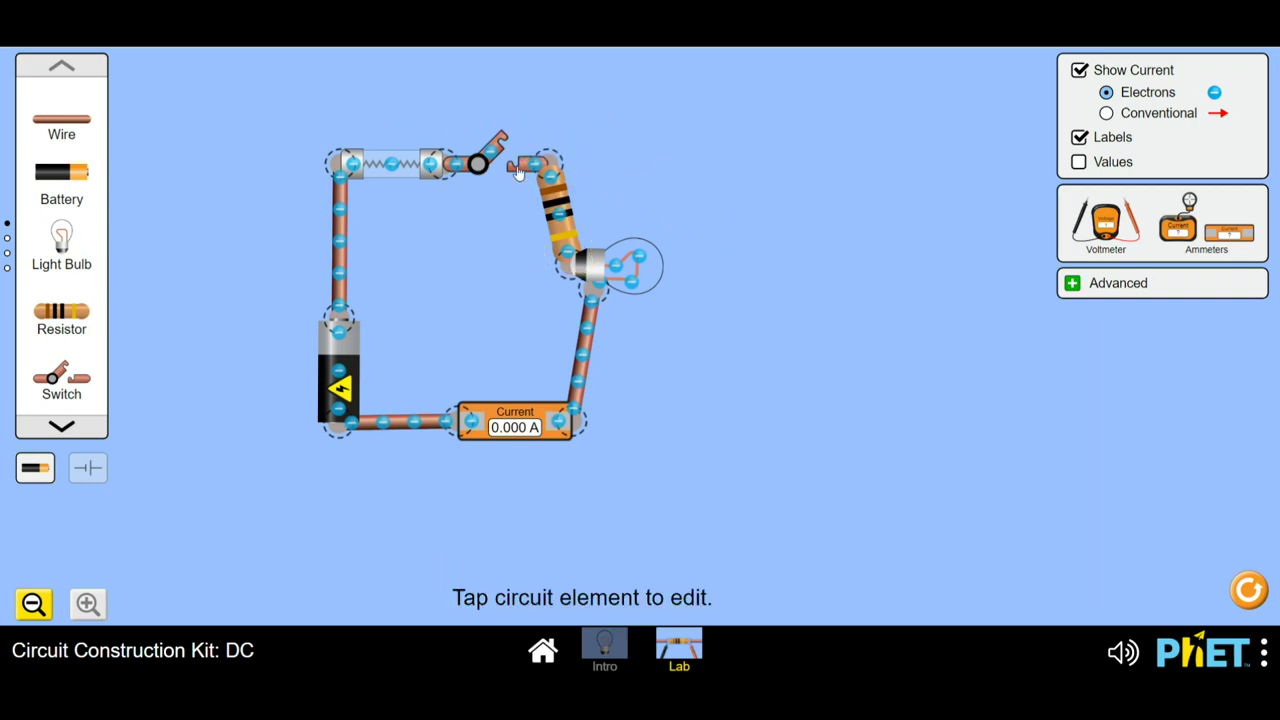
{"action": "left_click", "coordinate": [592, 264]}
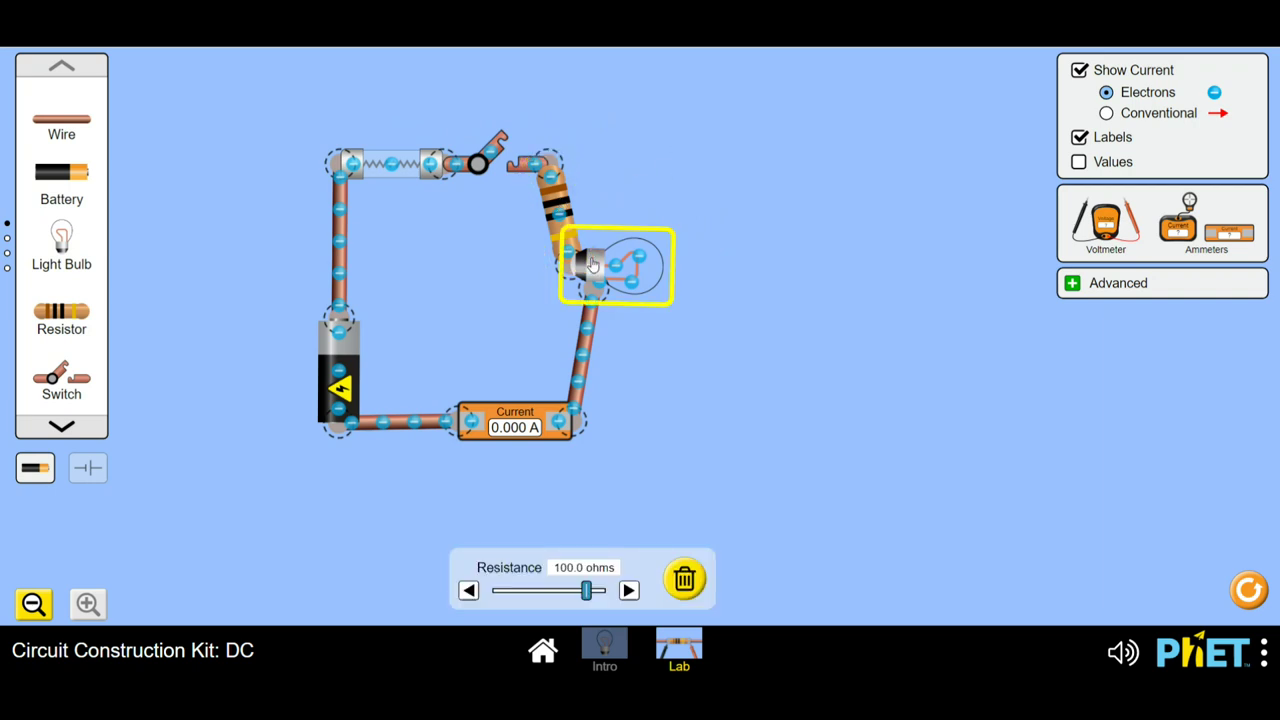
{"action": "left_click", "coordinate": [621, 155]}
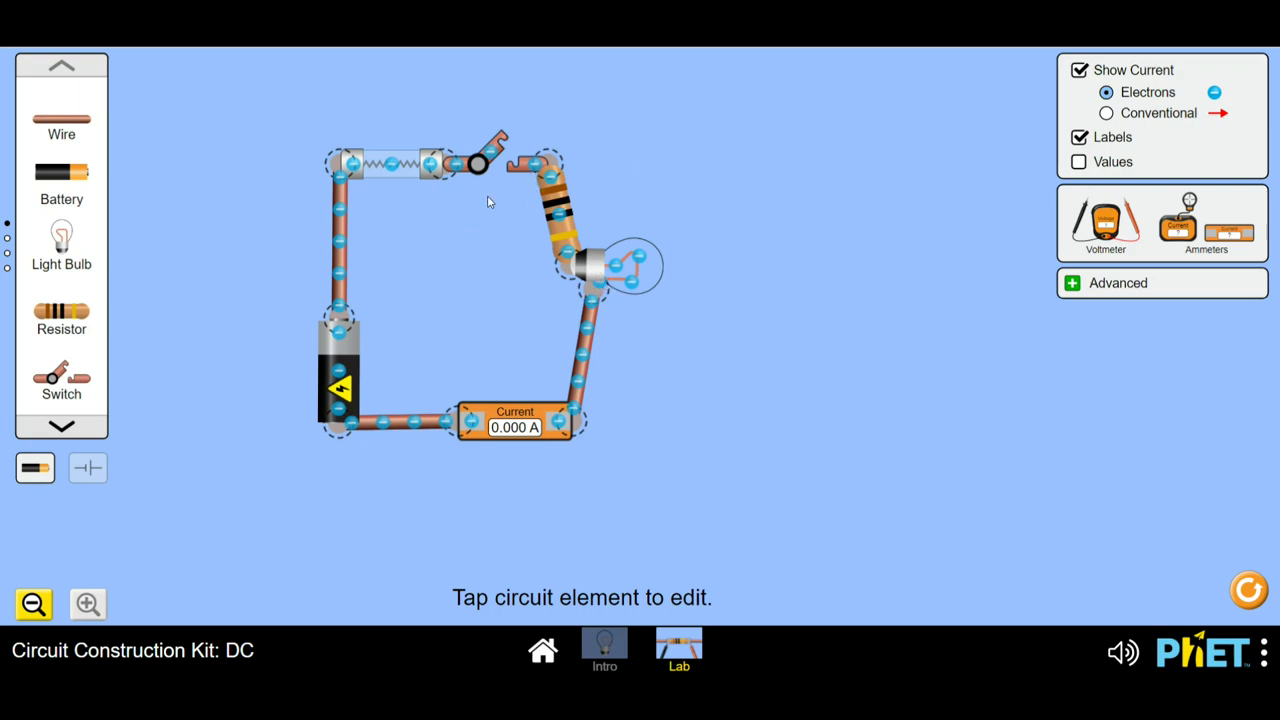
{"action": "left_click", "coordinate": [518, 164]}
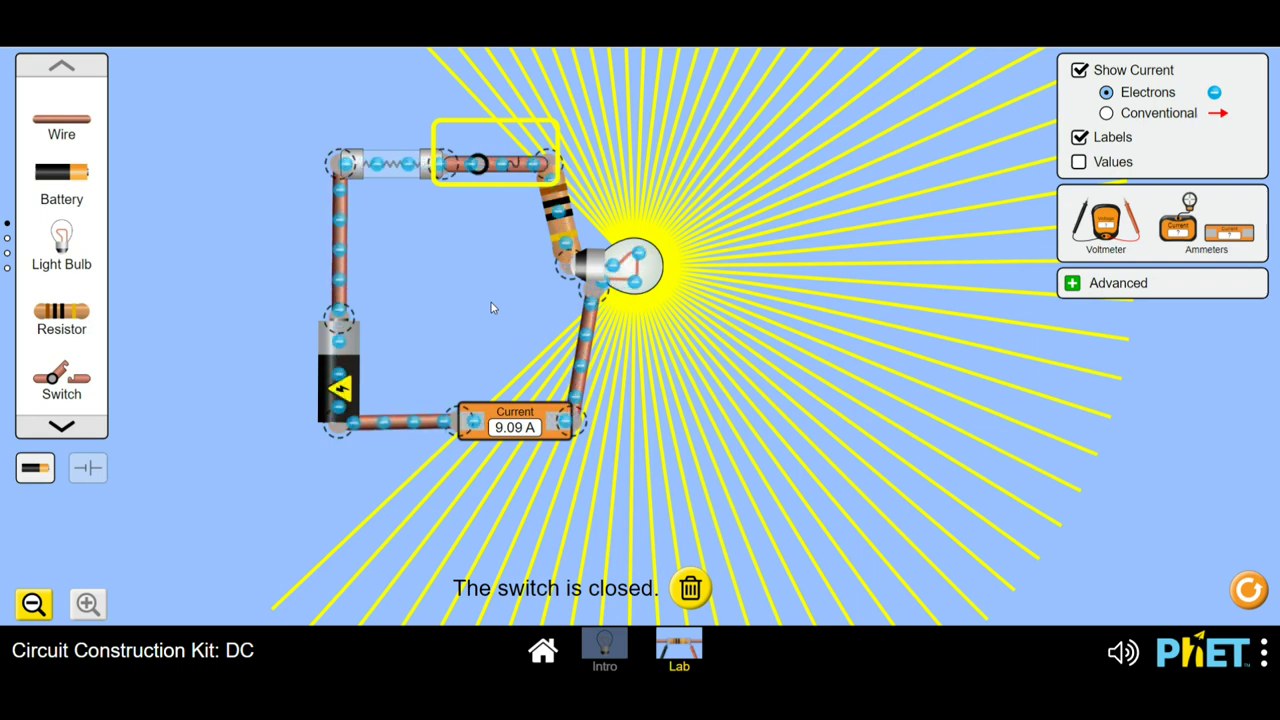
Step: Raise the resistor's resistance to 120.0 ohms
{"action": "left_click", "coordinate": [555, 205]}
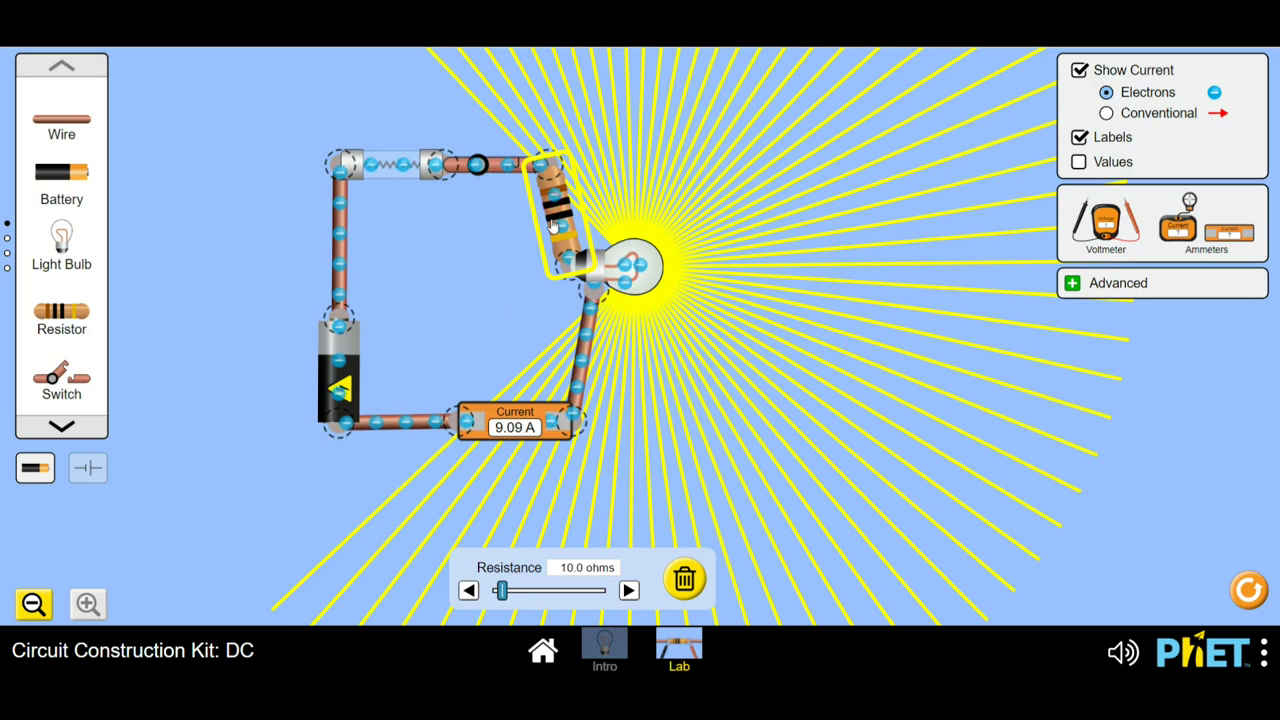
{"action": "left_click_drag", "start_coordinate": [500, 591], "coordinate": [588, 594]}
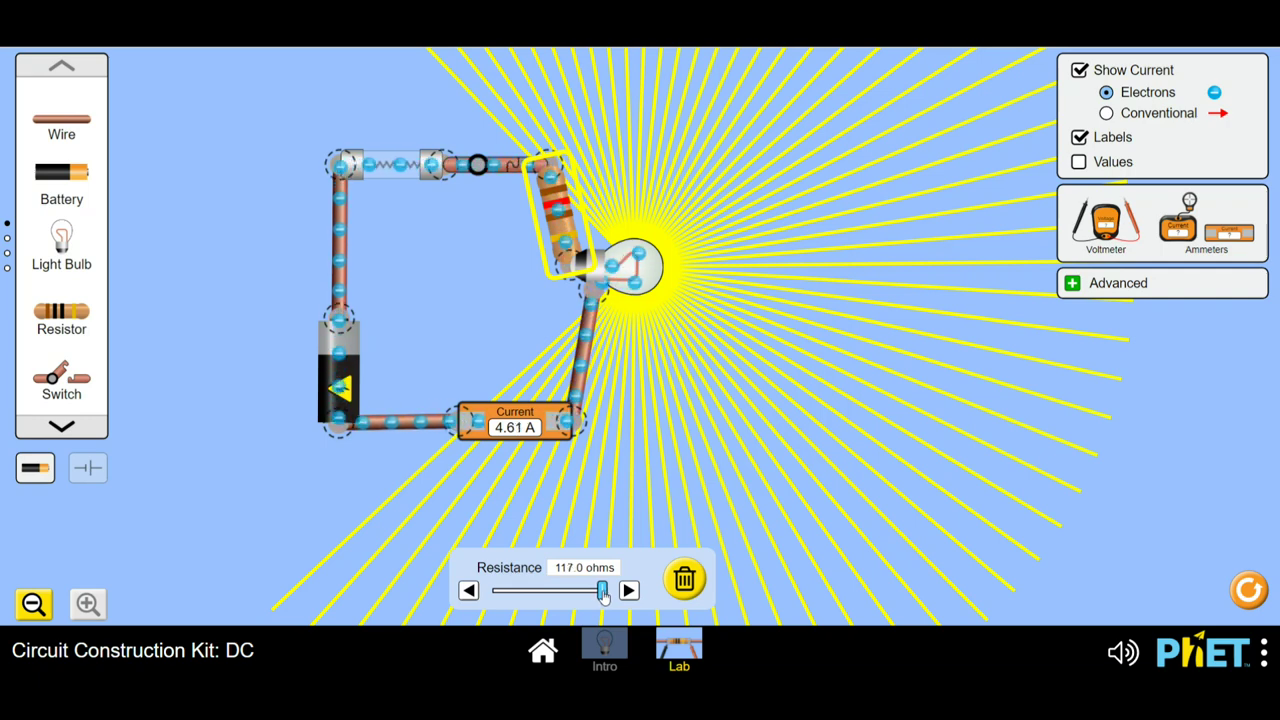
{"action": "left_click_drag", "start_coordinate": [603, 593], "coordinate": [616, 593]}
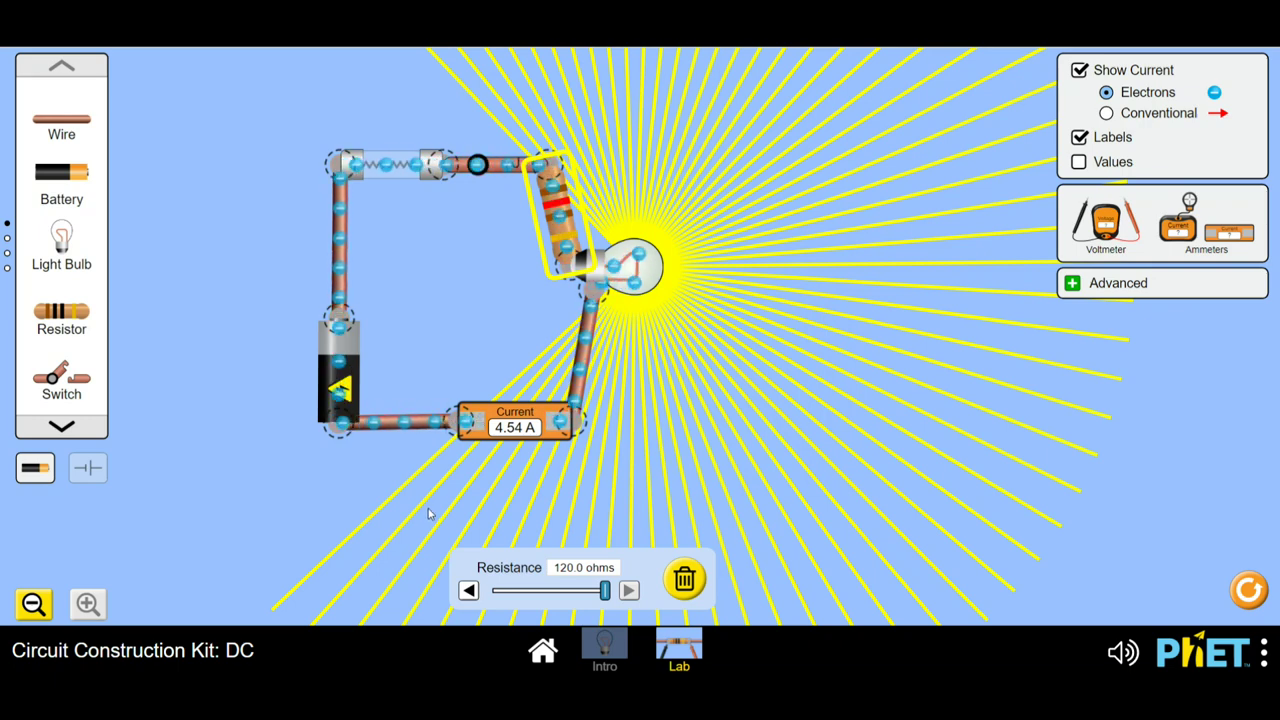
{"action": "left_click", "coordinate": [384, 464]}
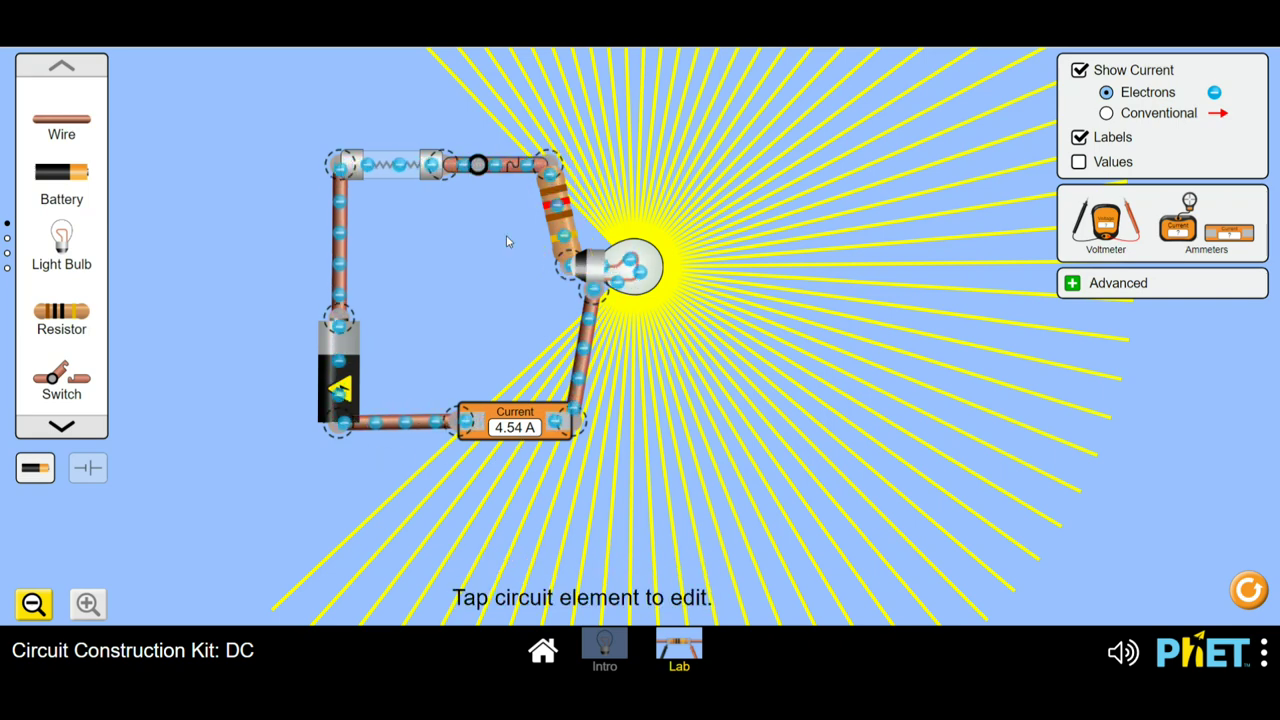
Step: Open the switch, view the bulb's 100.0-ohm resistance, and select the bulb–ammeter wire
{"action": "left_click", "coordinate": [506, 167]}
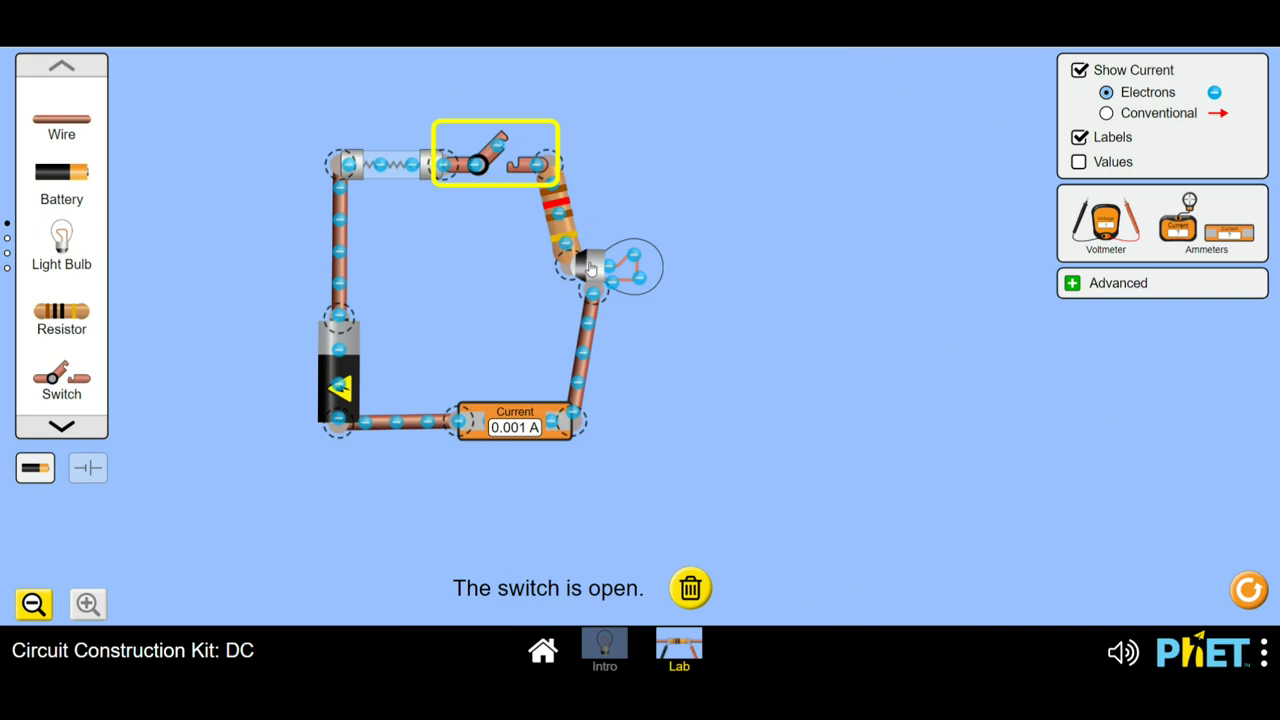
{"action": "left_click", "coordinate": [590, 268]}
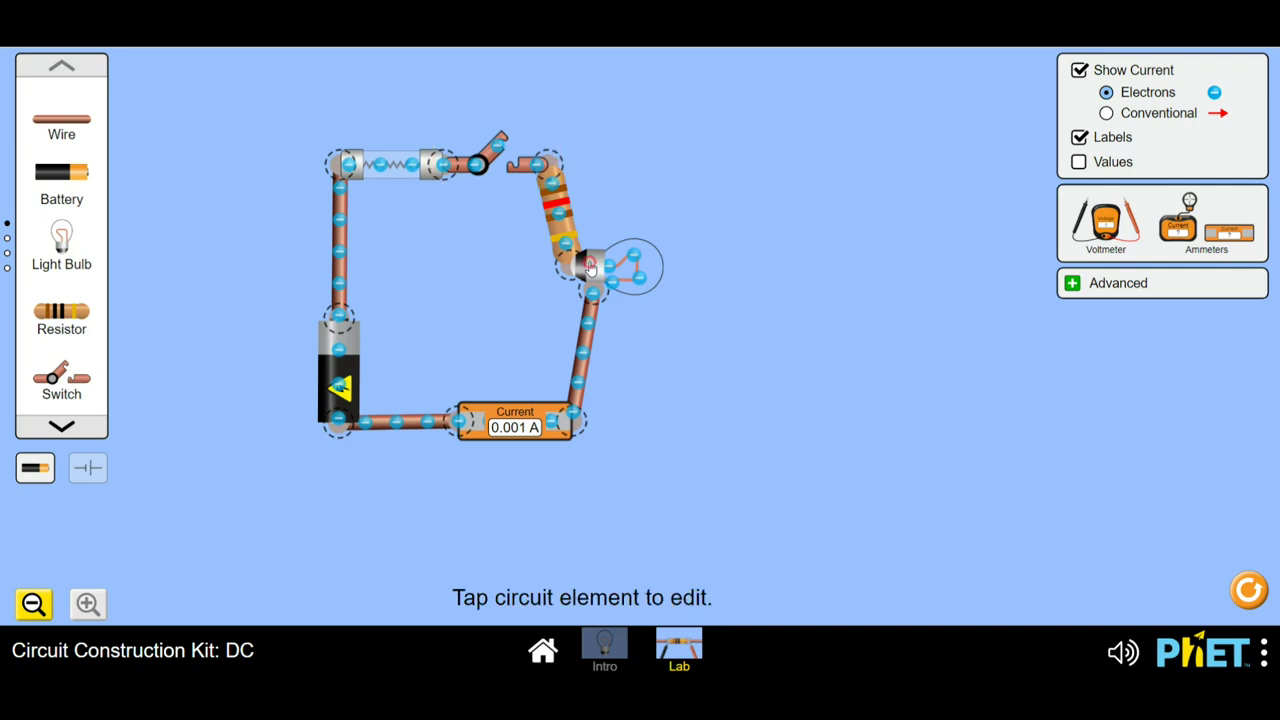
{"action": "left_click", "coordinate": [588, 371]}
Step: Delete the old wire and bulb, shift the fuse, switch and resistor up-left, and lay the resistor horizontally
{"action": "key", "text": "Delete"}
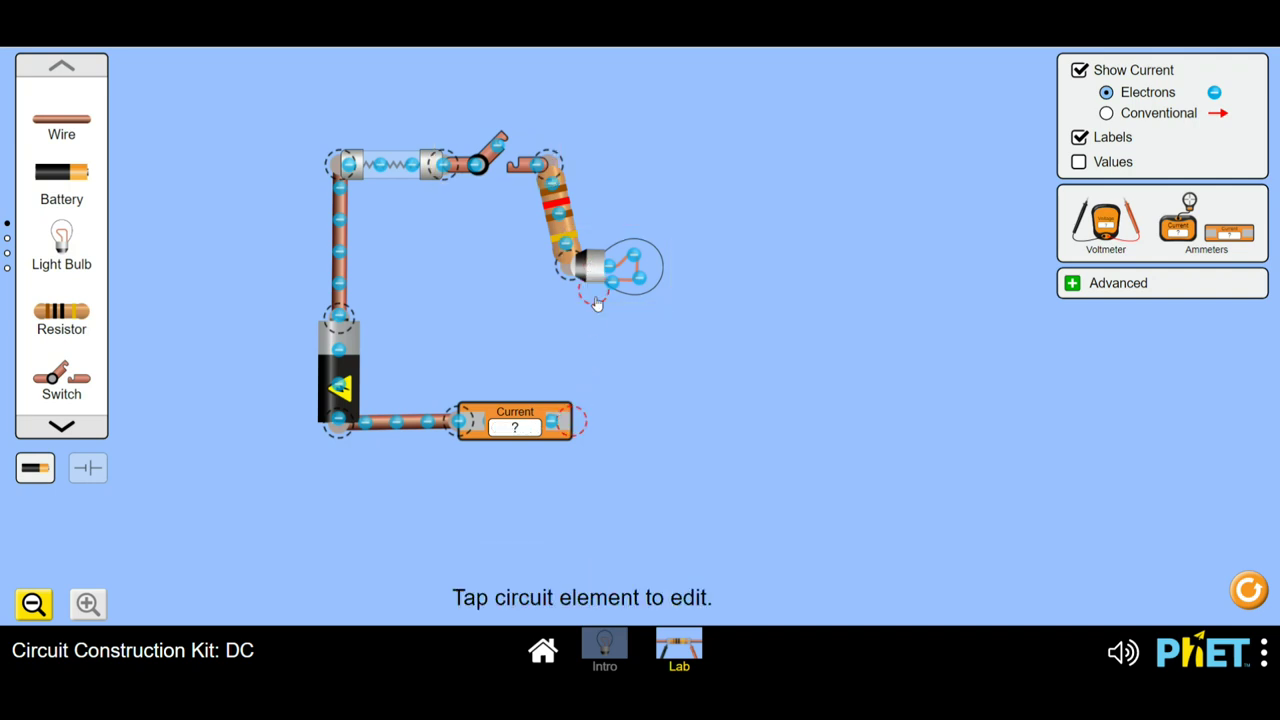
{"action": "left_click_drag", "start_coordinate": [594, 275], "coordinate": [729, 303]}
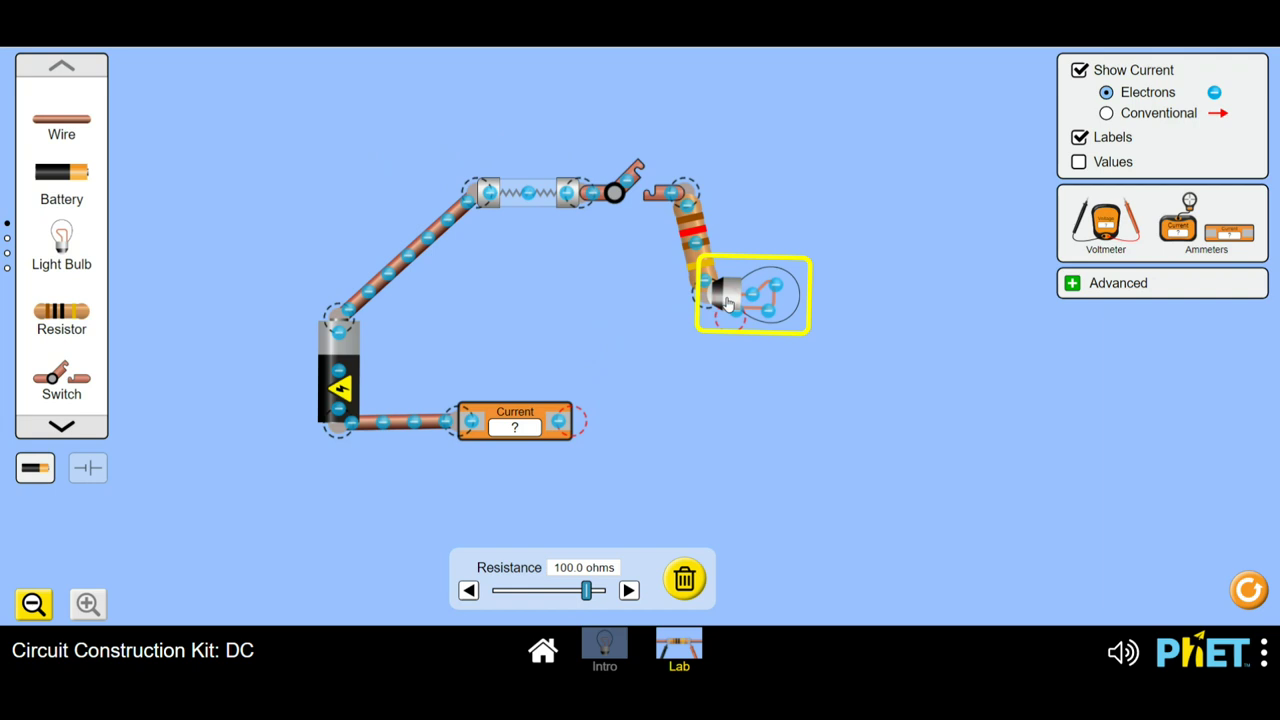
{"action": "left_click", "coordinate": [686, 579]}
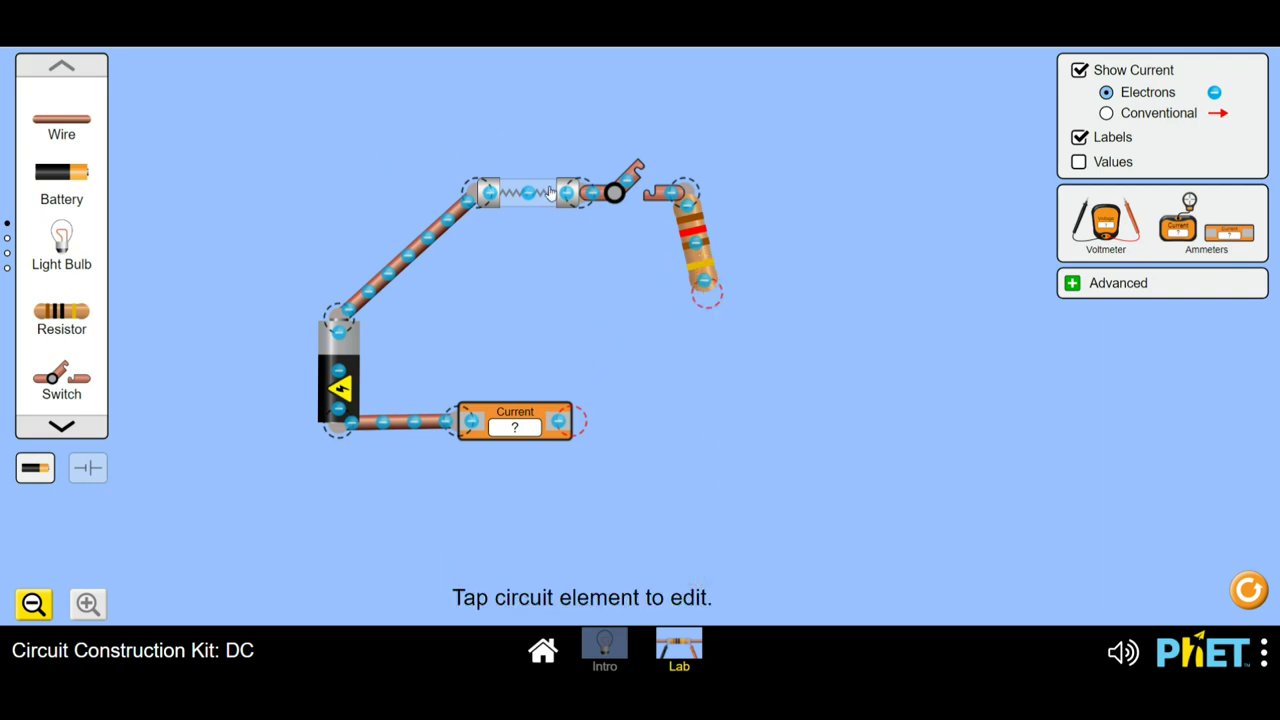
{"action": "left_click_drag", "start_coordinate": [549, 192], "coordinate": [410, 150]}
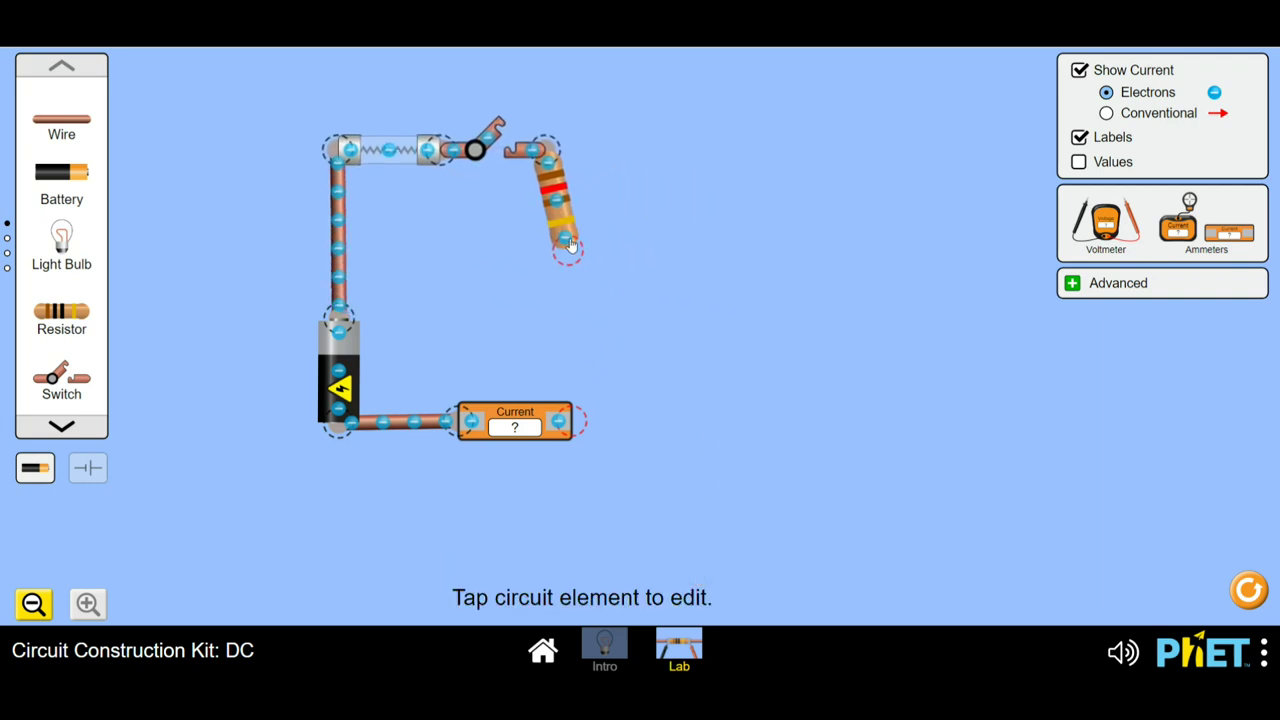
{"action": "left_click_drag", "start_coordinate": [586, 245], "coordinate": [654, 135]}
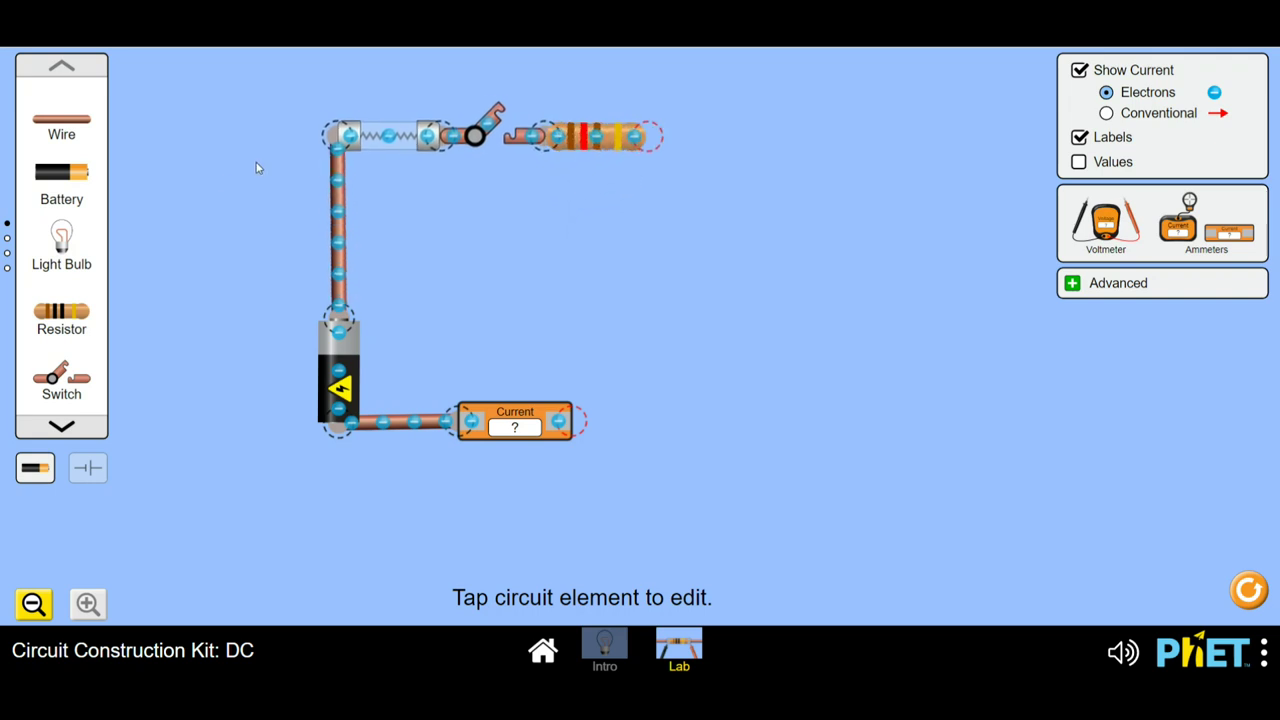
Step: Add a vertical second resistor and a new bulb, wire it to the ammeter, and close the switch for 7.14 A
{"action": "left_click_drag", "start_coordinate": [57, 318], "coordinate": [658, 233]}
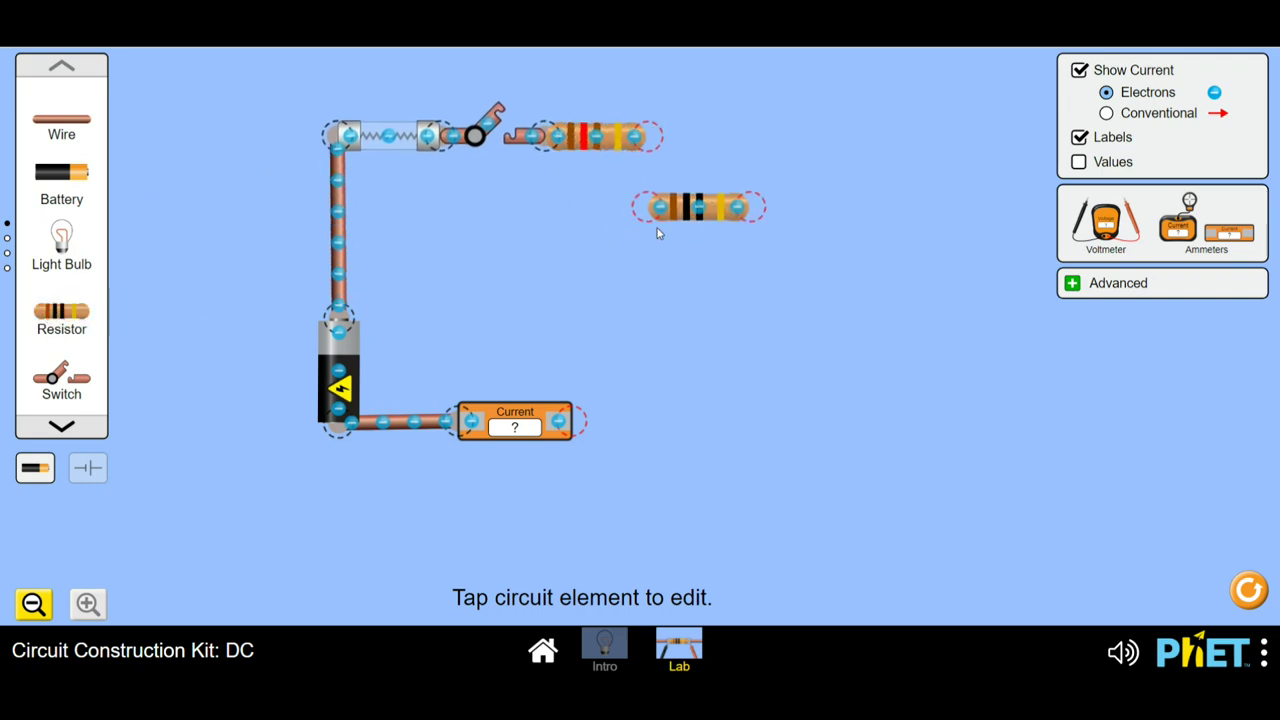
{"action": "left_click_drag", "start_coordinate": [759, 226], "coordinate": [656, 248]}
{"action": "left_click", "coordinate": [654, 245]}
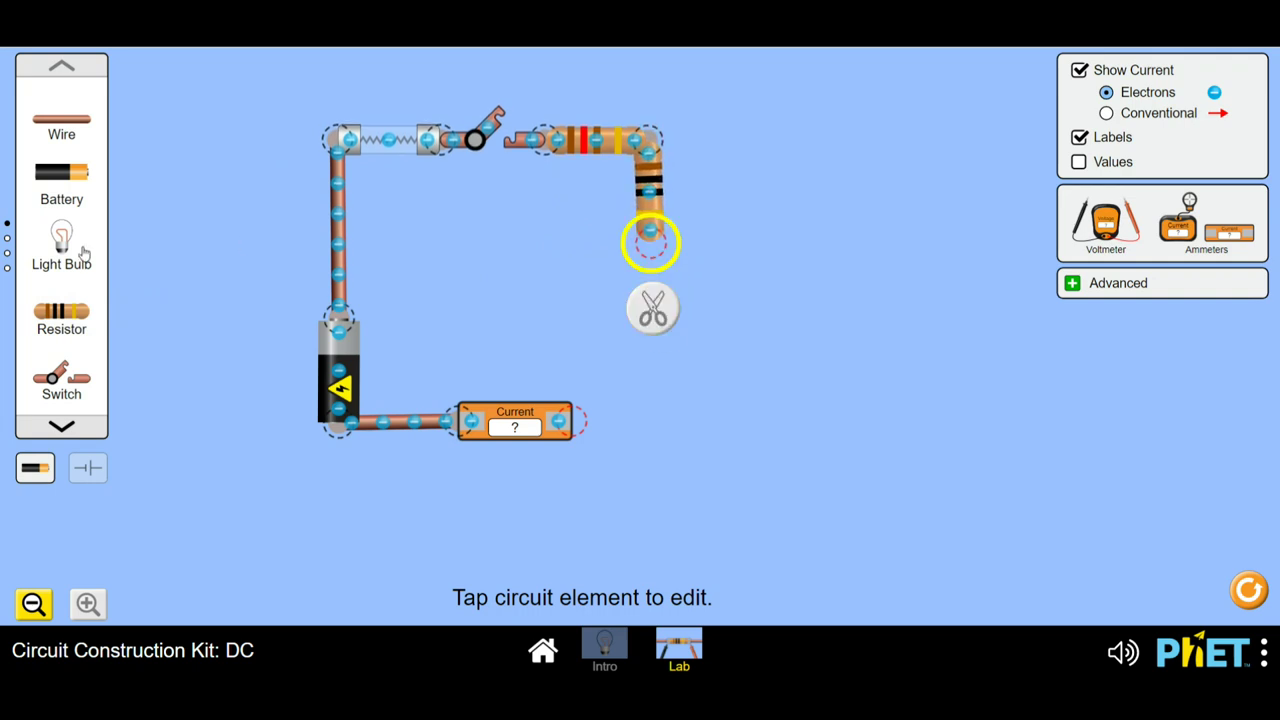
{"action": "left_click_drag", "start_coordinate": [61, 245], "coordinate": [662, 267]}
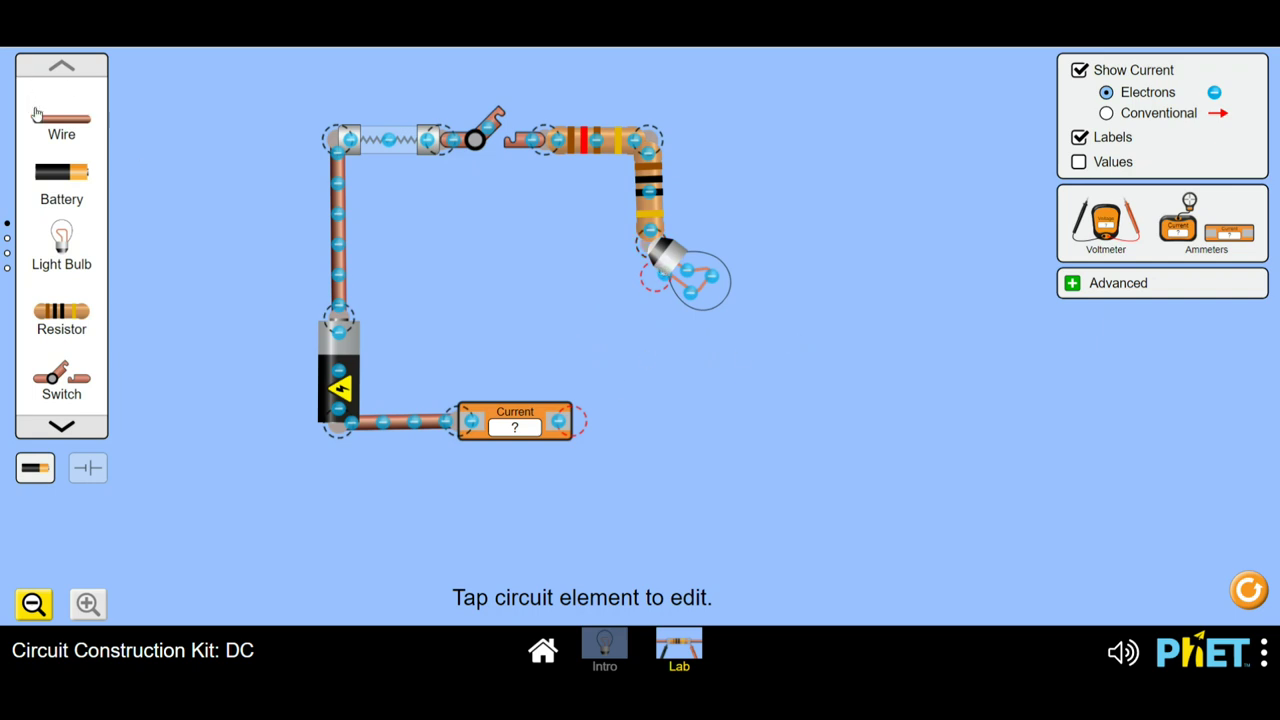
{"action": "left_click_drag", "start_coordinate": [45, 122], "coordinate": [572, 412]}
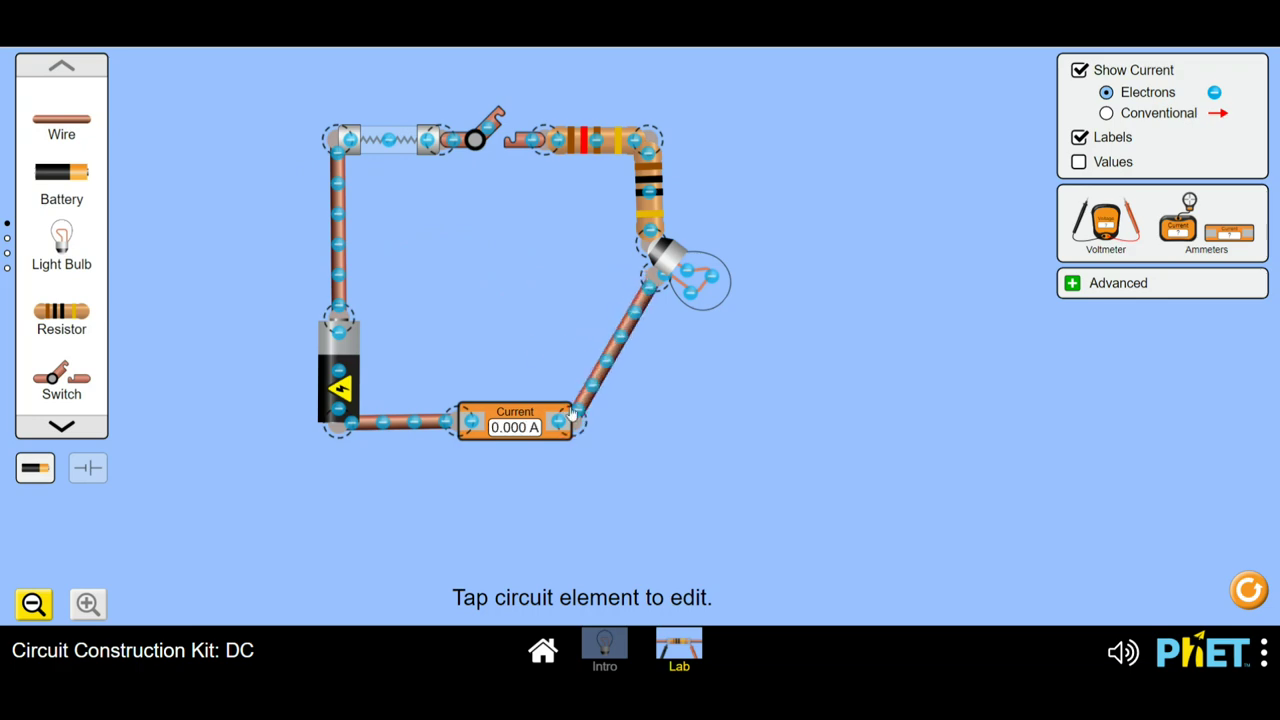
{"action": "left_click", "coordinate": [508, 146]}
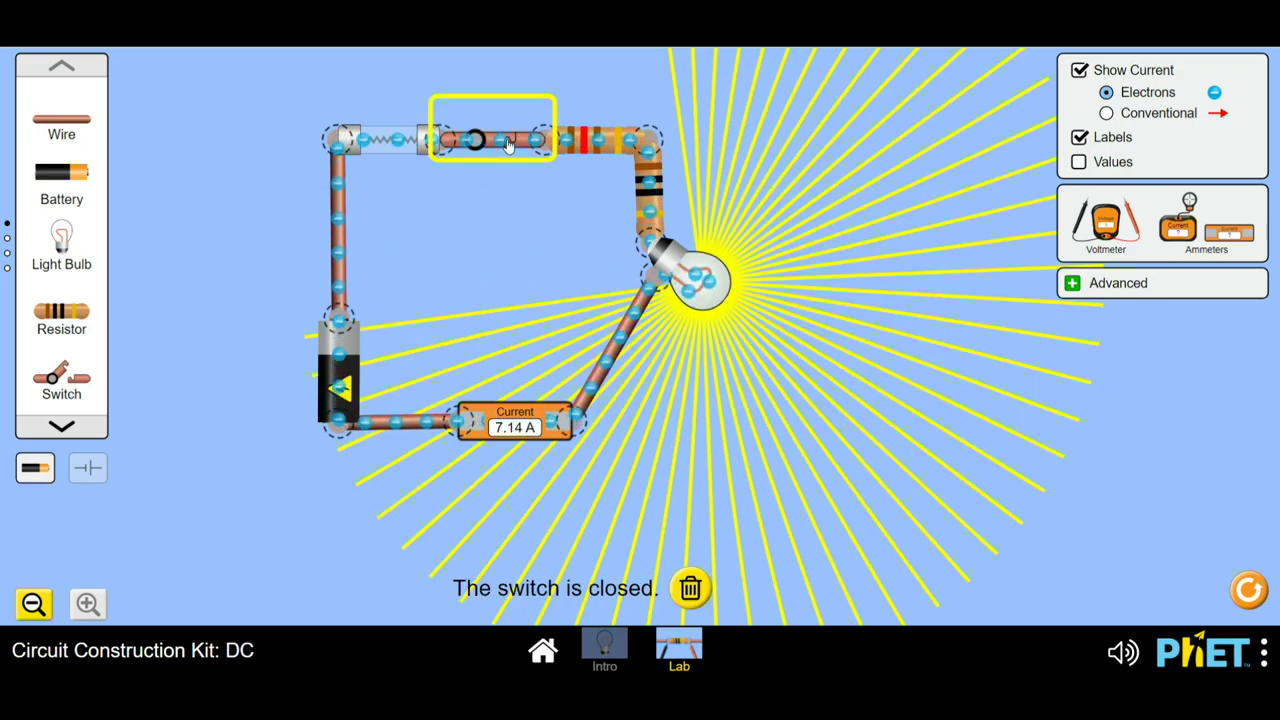
Step: Set the vertical resistor beside the bulb to 120.0 ohms, dropping the ammeter to 4.00 A
{"action": "left_click", "coordinate": [648, 195]}
{"action": "left_click_drag", "start_coordinate": [507, 591], "coordinate": [626, 591]}
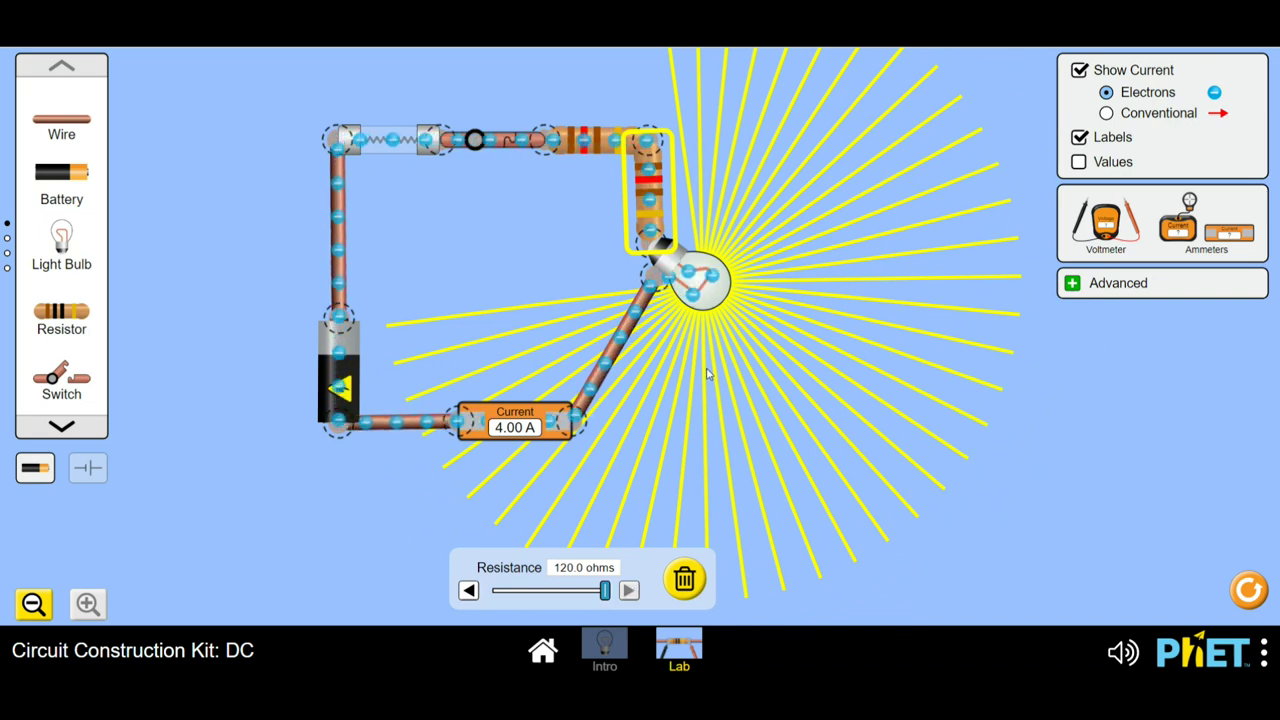
{"action": "left_click", "coordinate": [624, 150]}
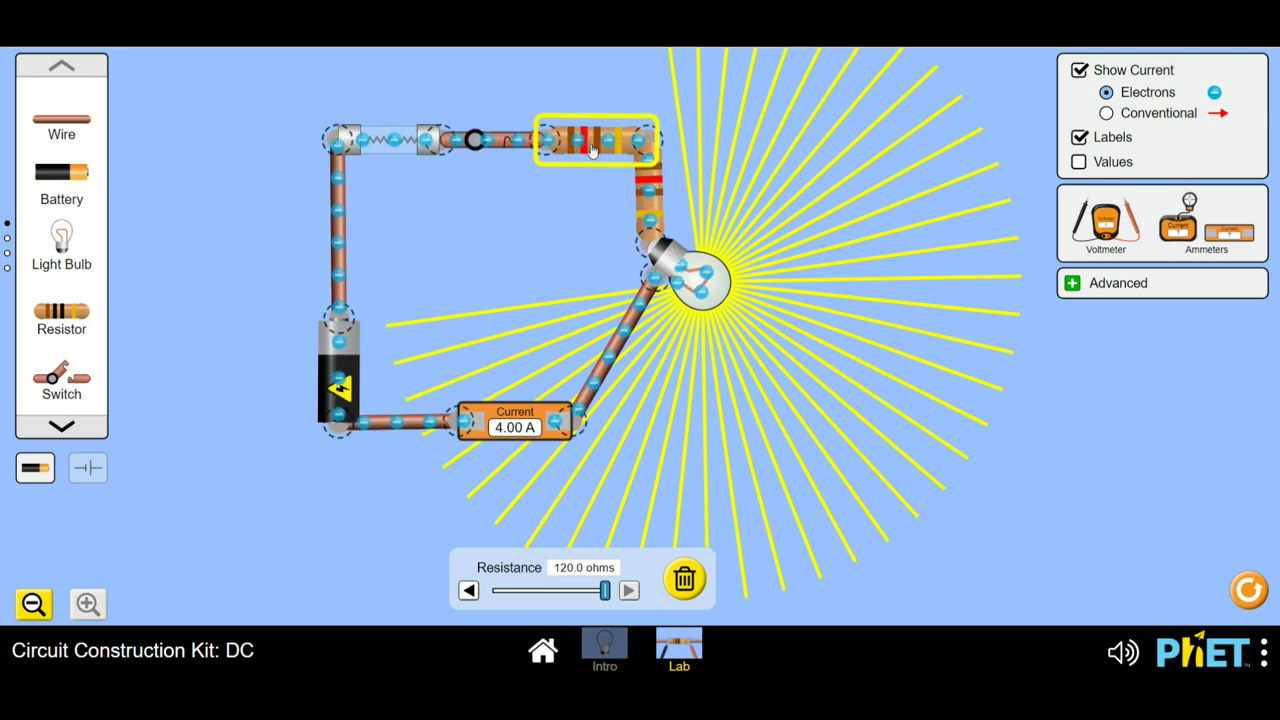
{"action": "left_click", "coordinate": [648, 192]}
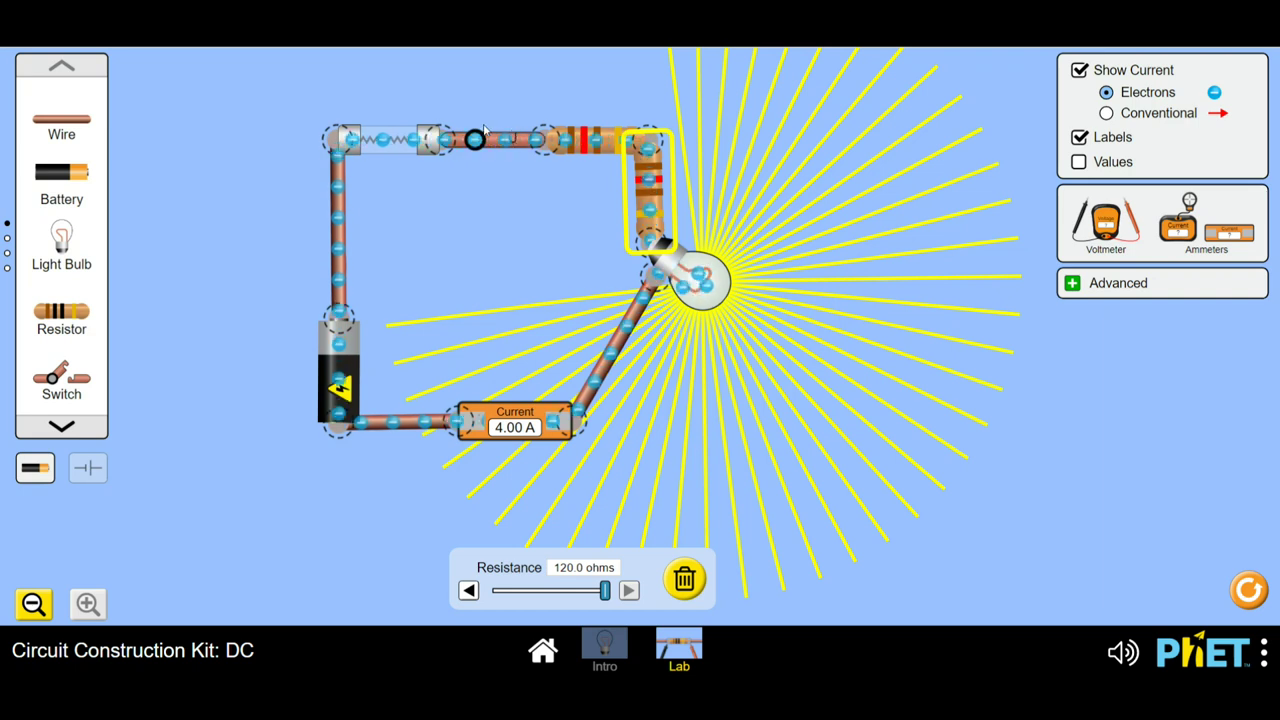
{"action": "left_click", "coordinate": [601, 257]}
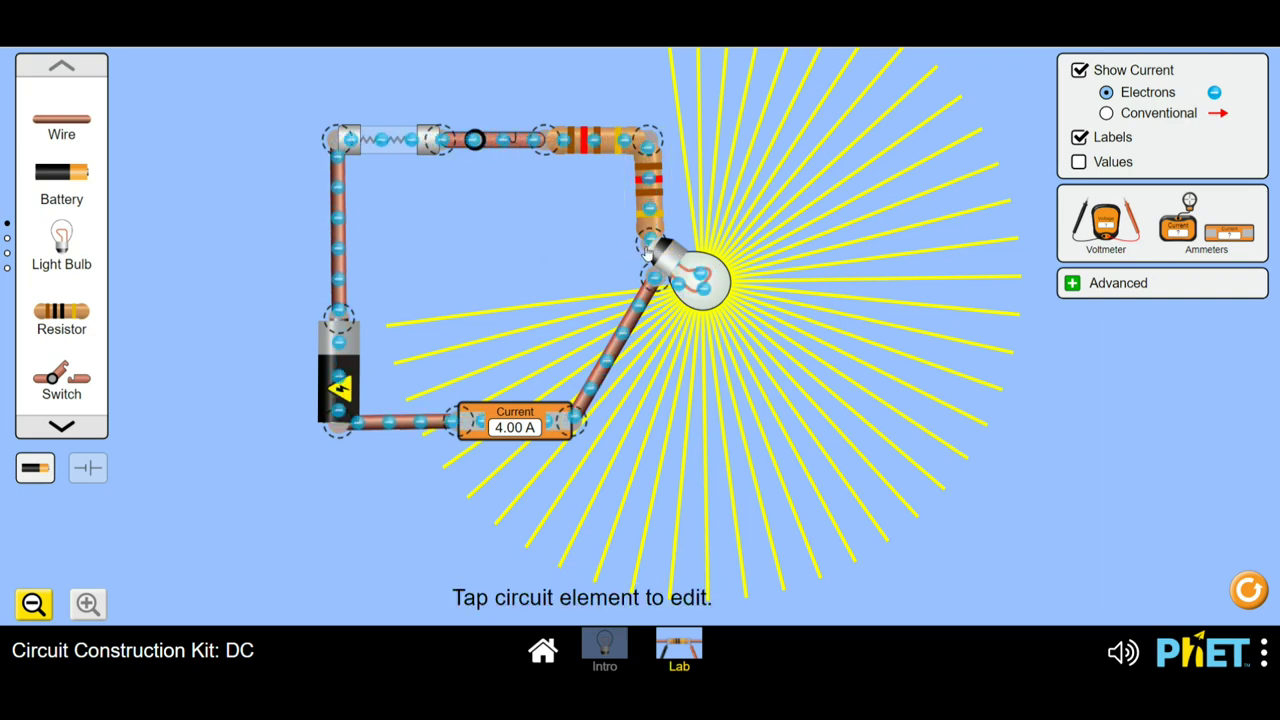
Step: Cut the bulb loose from the vertical resistor and attach a third resistor to its end
{"action": "left_click", "coordinate": [663, 252]}
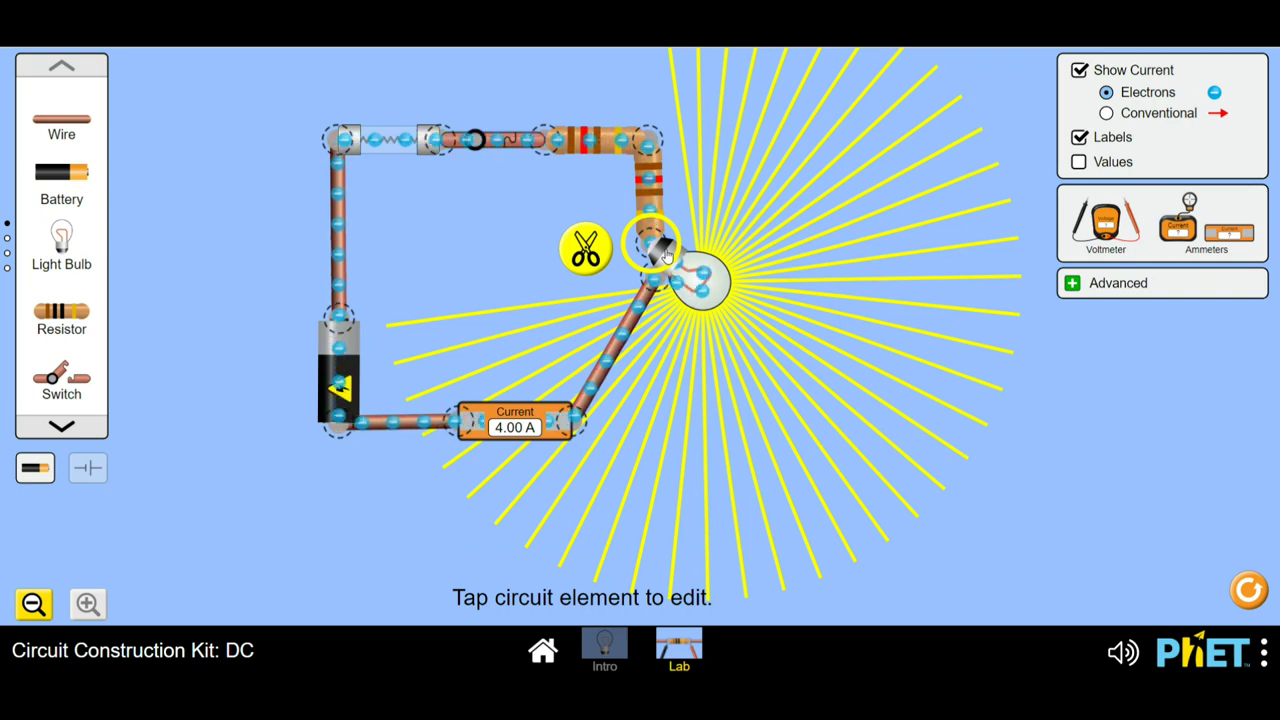
{"action": "left_click", "coordinate": [586, 250]}
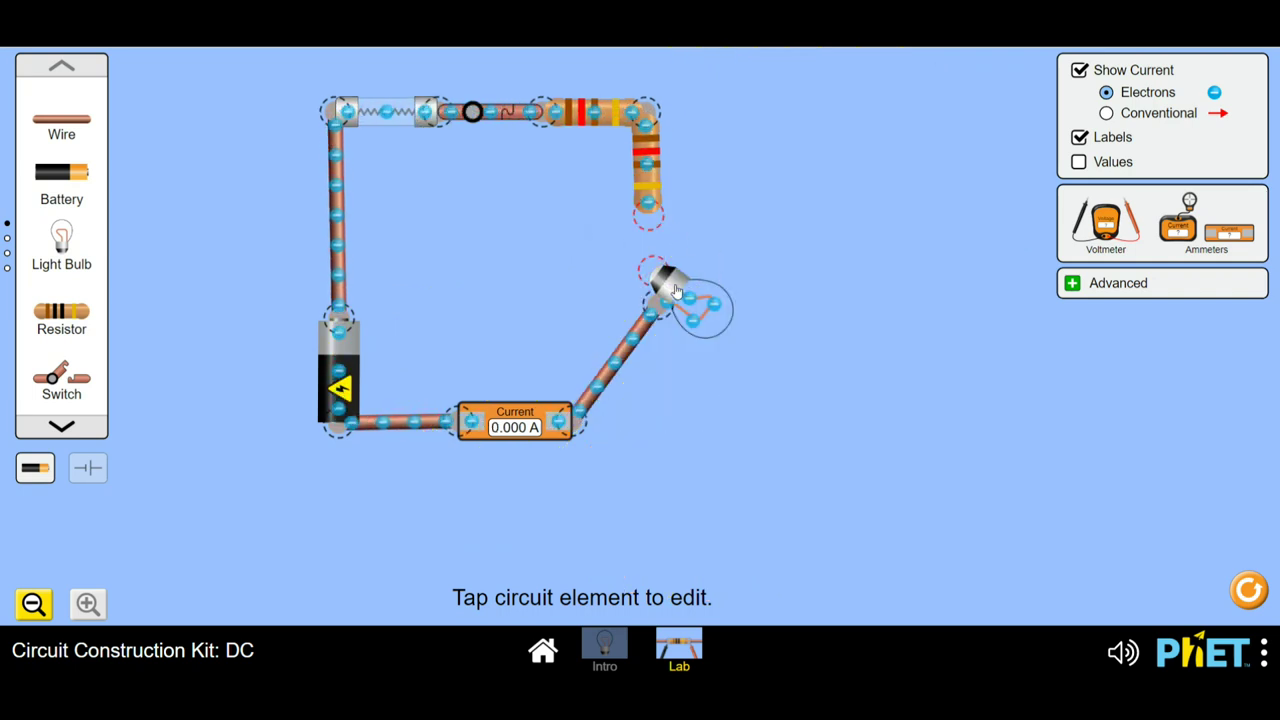
{"action": "left_click_drag", "start_coordinate": [676, 290], "coordinate": [746, 418]}
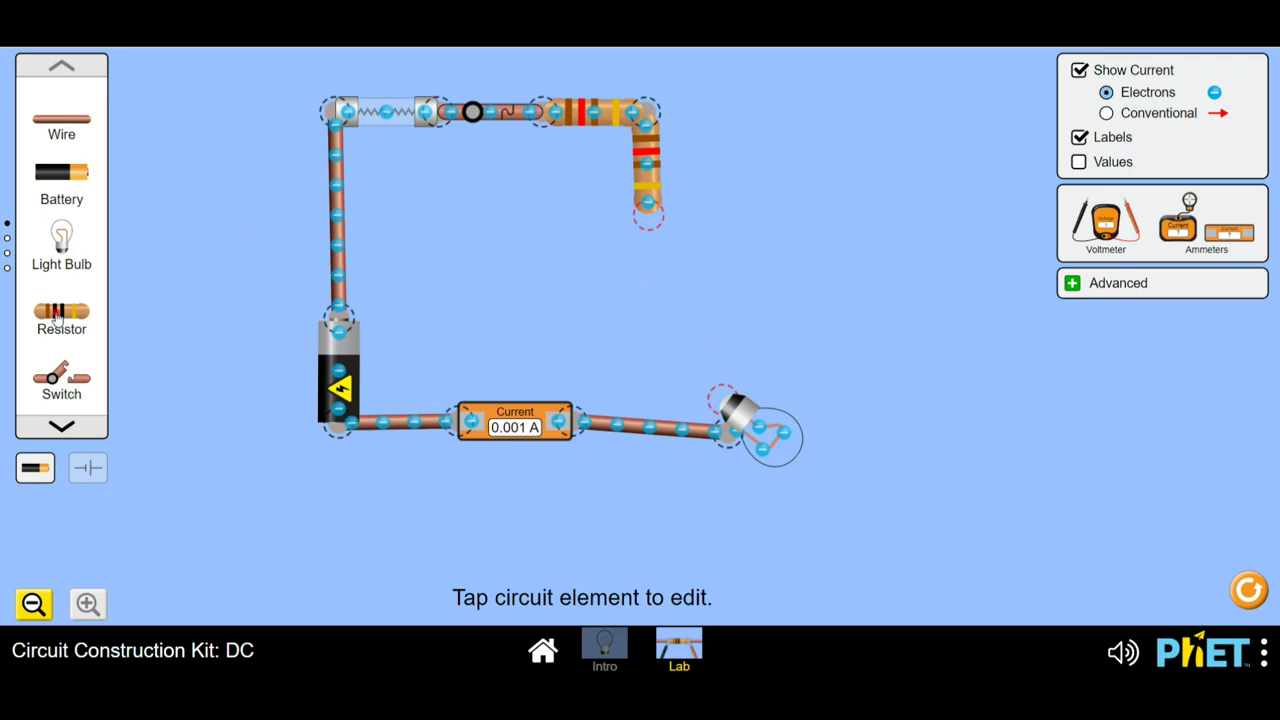
{"action": "left_click_drag", "start_coordinate": [57, 318], "coordinate": [710, 243]}
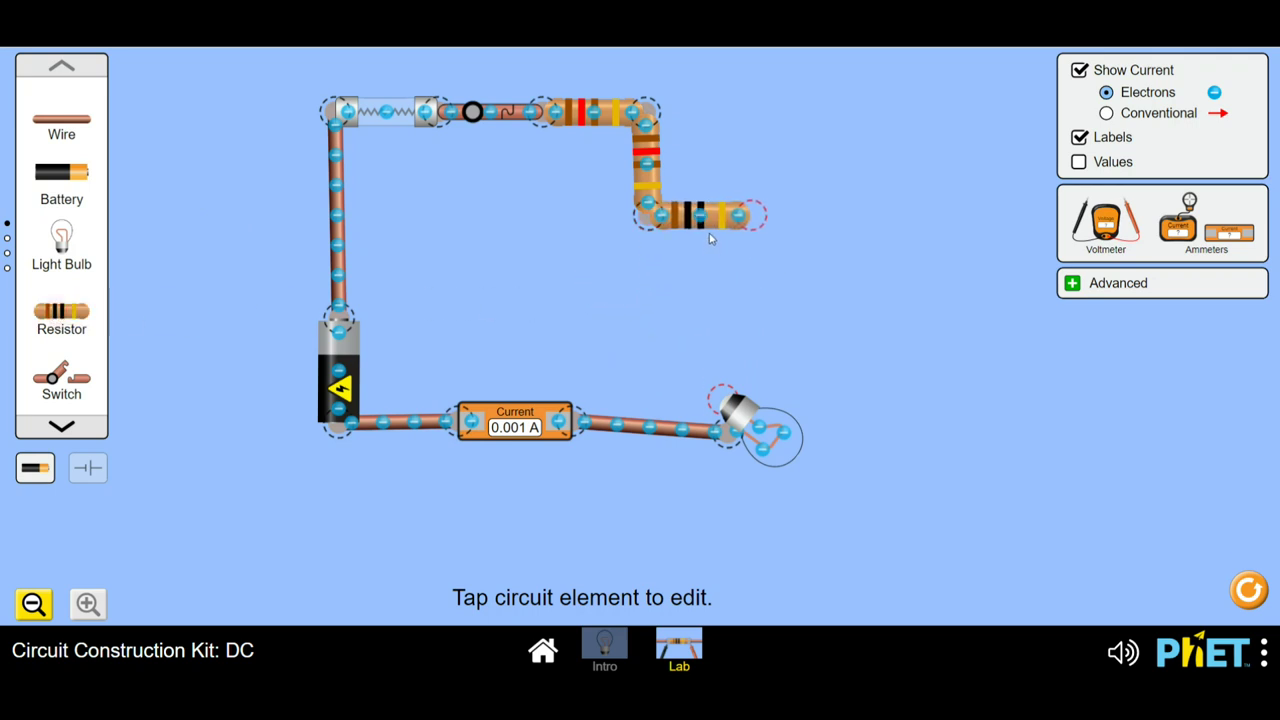
{"action": "left_click_drag", "start_coordinate": [740, 424], "coordinate": [779, 392]}
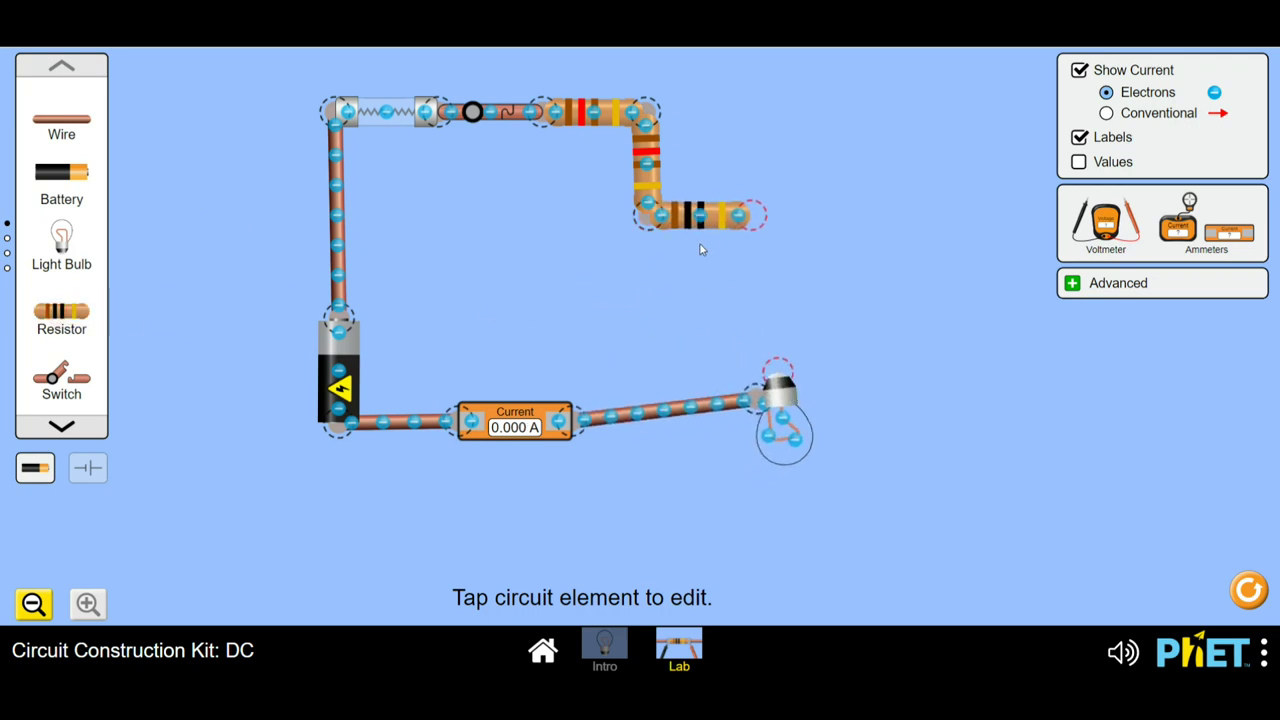
Step: Set the new resistor to 120.0 ohms and wire it to the bulb, giving 2.70 A
{"action": "left_click", "coordinate": [688, 224]}
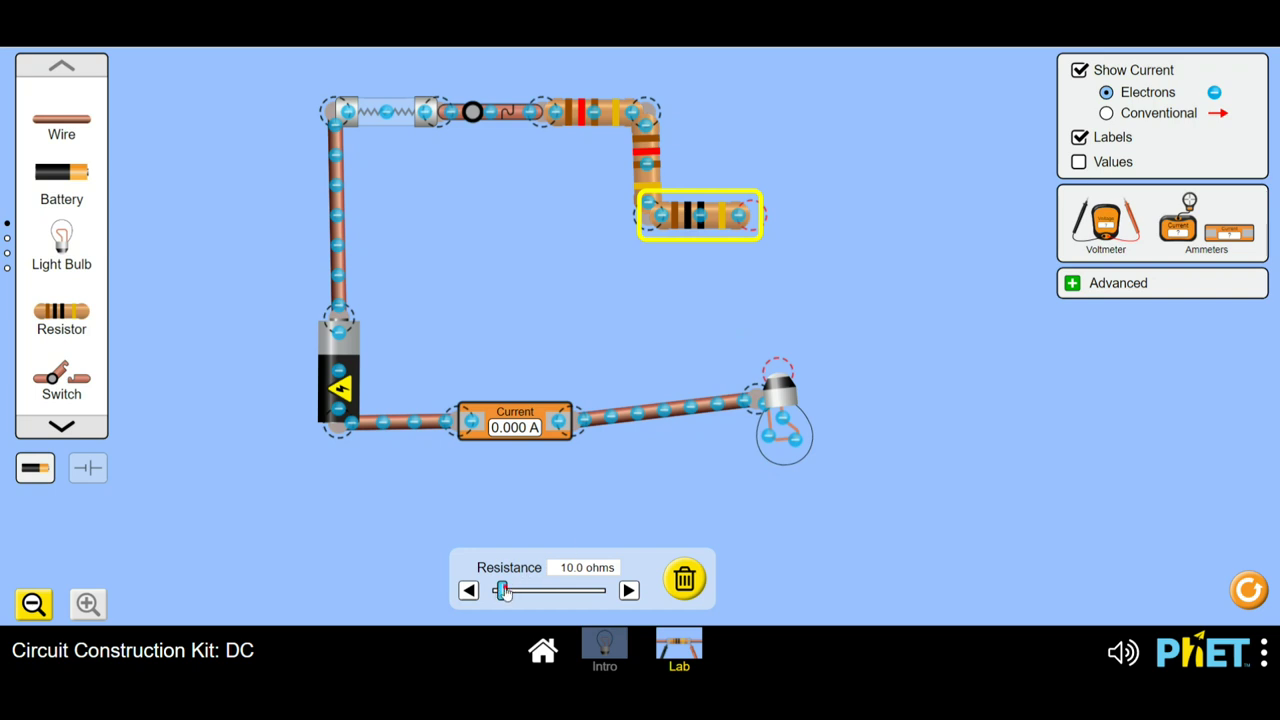
{"action": "left_click_drag", "start_coordinate": [505, 592], "coordinate": [649, 596]}
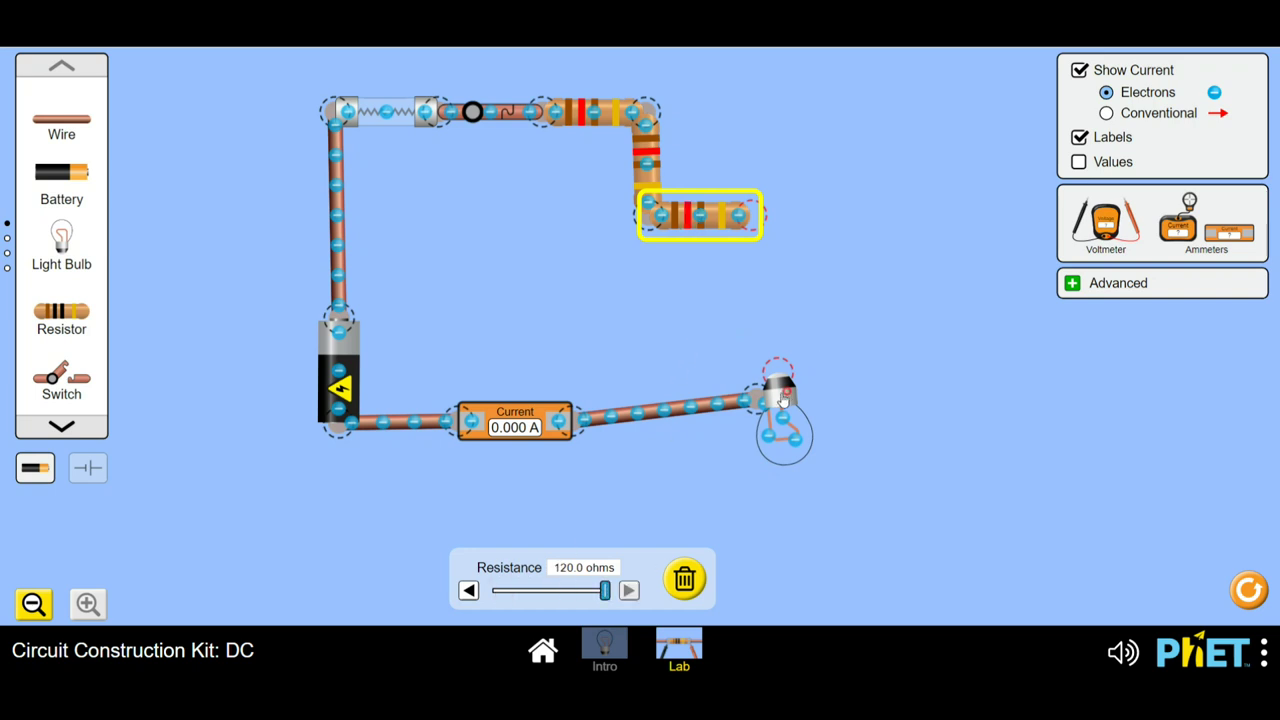
{"action": "left_click_drag", "start_coordinate": [783, 398], "coordinate": [765, 403]}
{"action": "left_click_drag", "start_coordinate": [70, 130], "coordinate": [755, 380]}
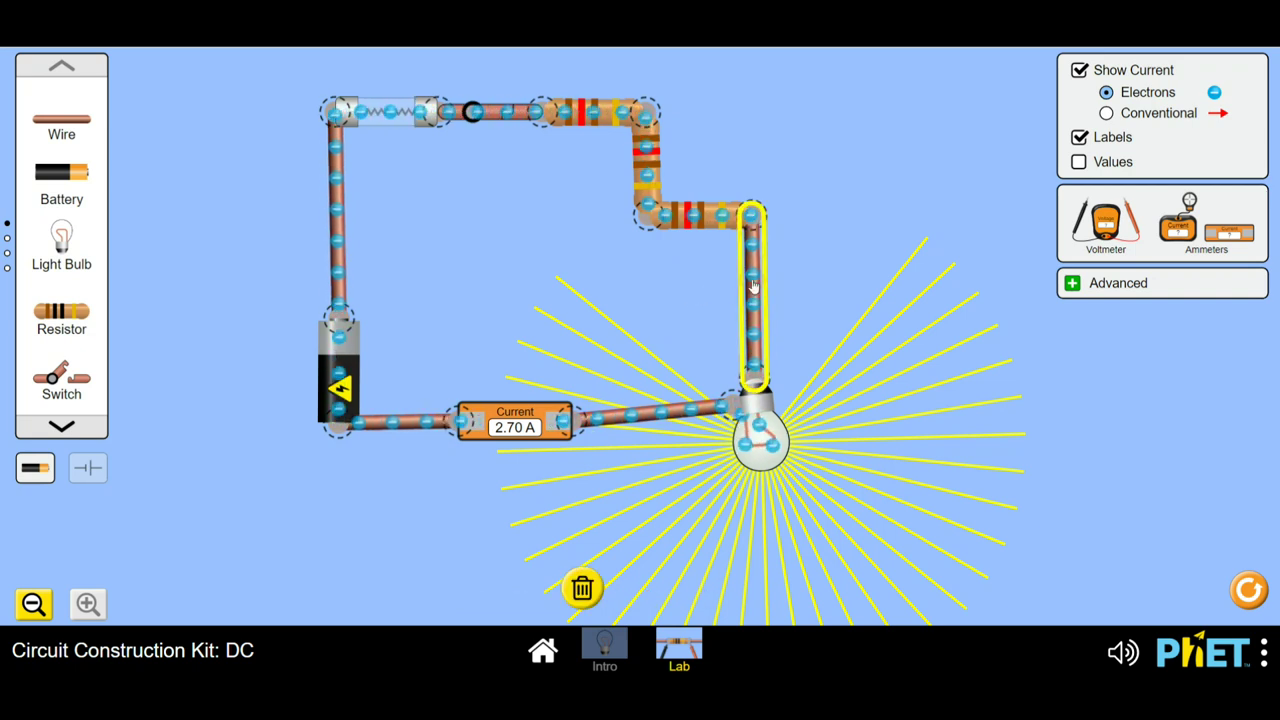
Step: Cut the bulb free from its wires and reposition it lower left
{"action": "left_click", "coordinate": [740, 402]}
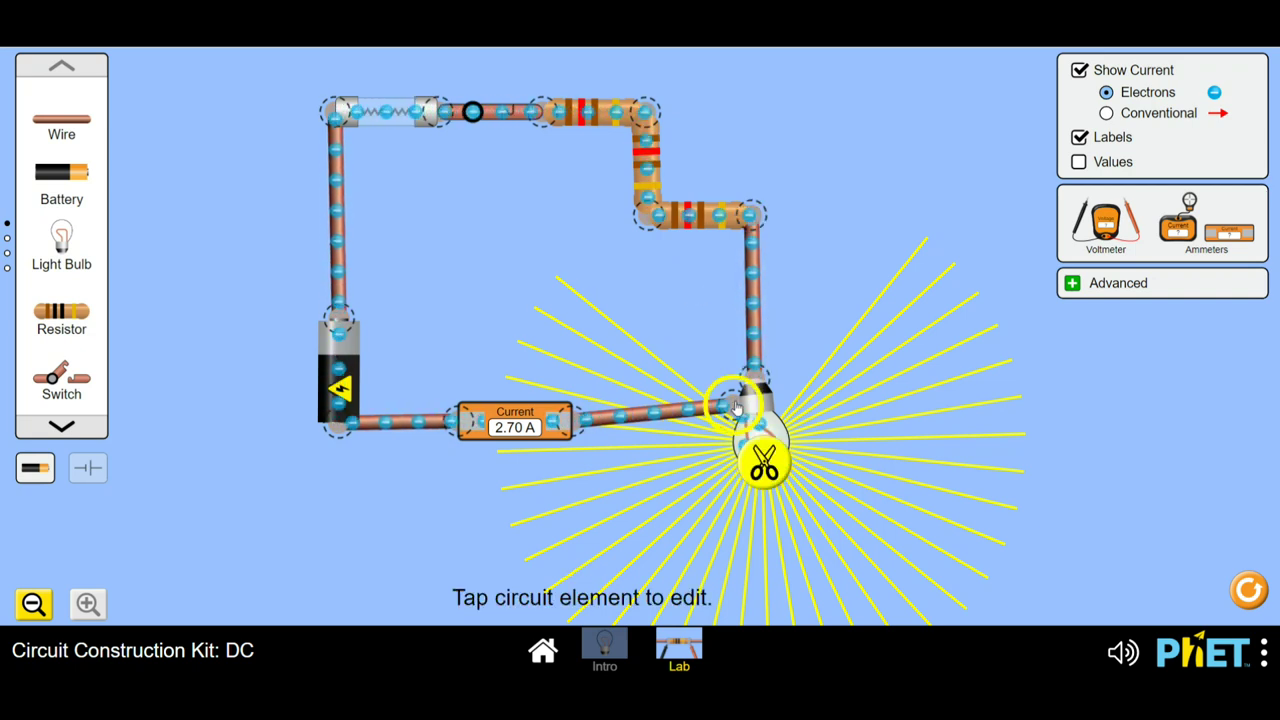
{"action": "left_click", "coordinate": [763, 462]}
{"action": "left_click_drag", "start_coordinate": [780, 393], "coordinate": [895, 356]}
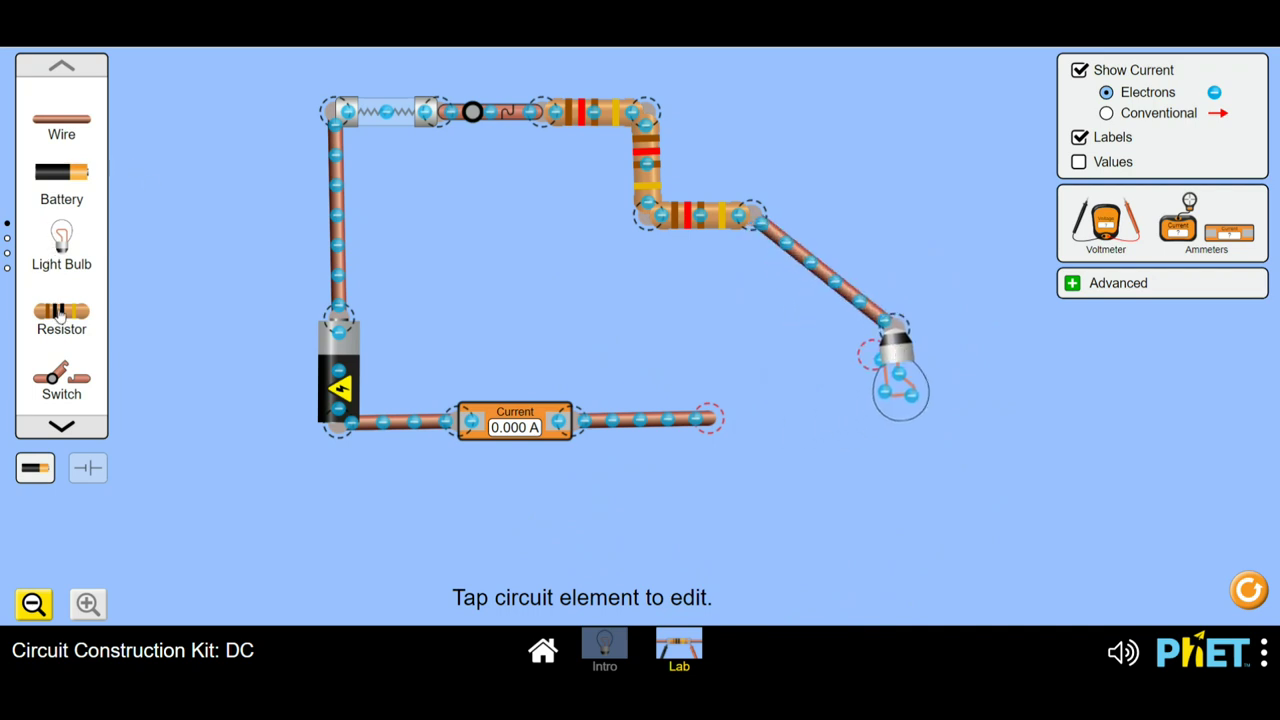
{"action": "left_click", "coordinate": [903, 339]}
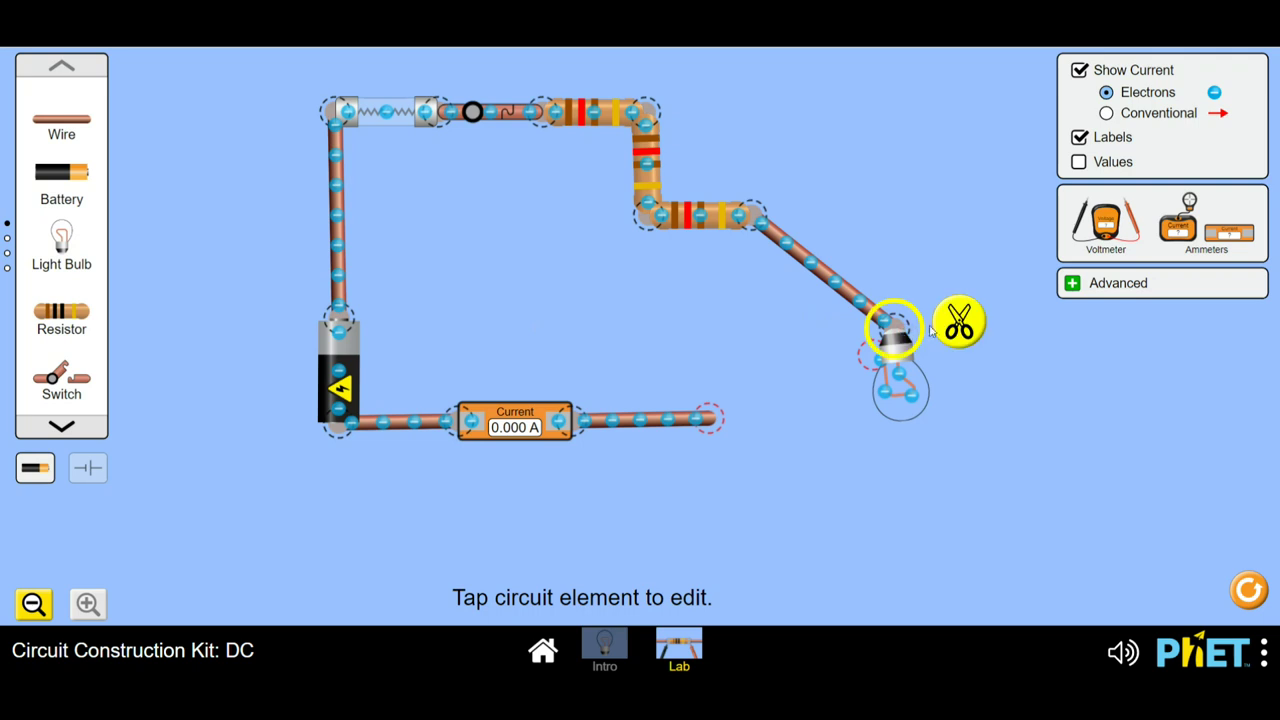
{"action": "left_click", "coordinate": [955, 322]}
{"action": "left_click_drag", "start_coordinate": [903, 378], "coordinate": [721, 453]}
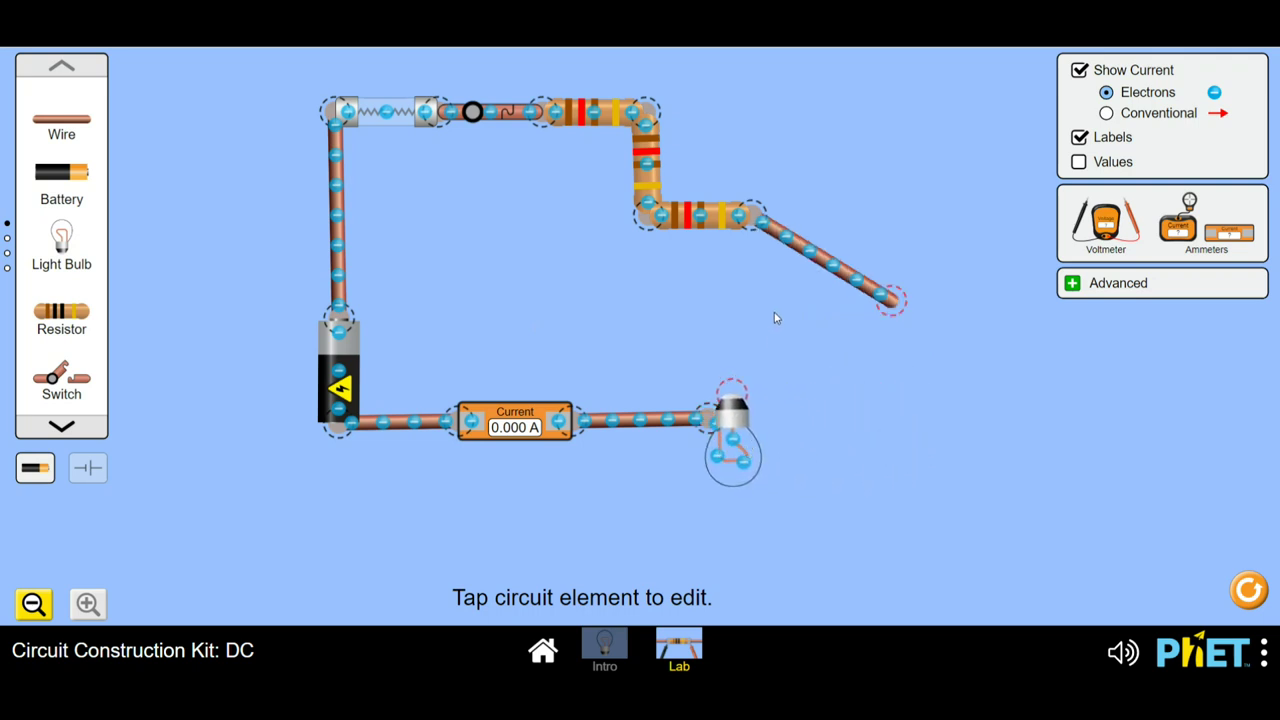
Step: Replace the diagonal wire with an upright resistor joined to the chain and set to 120.0 ohms
{"action": "left_click", "coordinate": [798, 244]}
{"action": "key", "text": "Delete"}
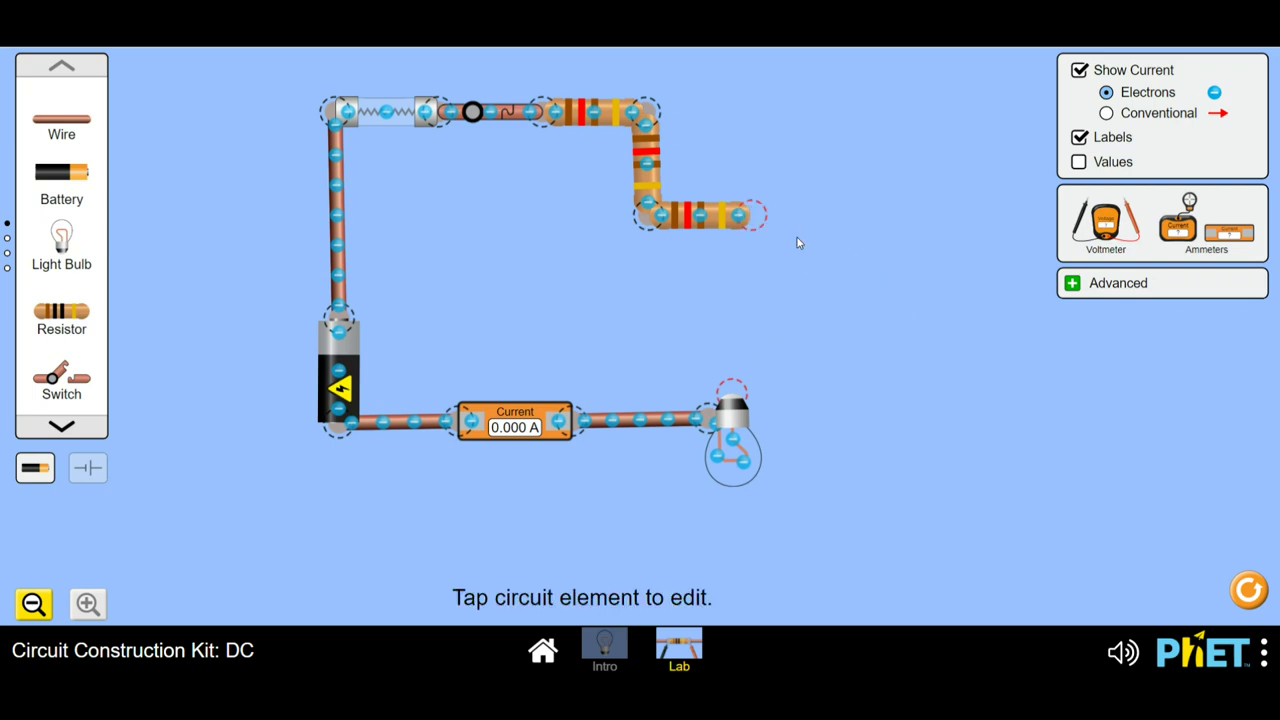
{"action": "left_click_drag", "start_coordinate": [61, 311], "coordinate": [780, 293]}
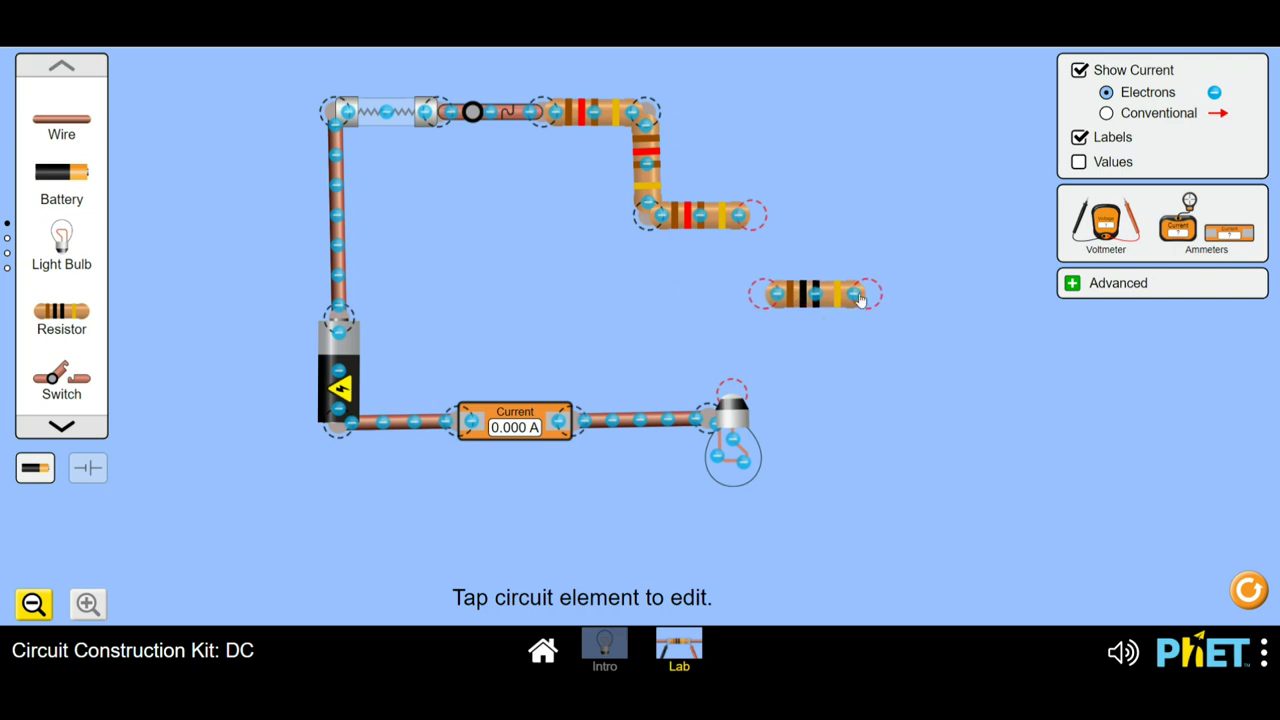
{"action": "left_click_drag", "start_coordinate": [860, 298], "coordinate": [745, 220]}
{"action": "left_click_drag", "start_coordinate": [700, 293], "coordinate": [760, 268]}
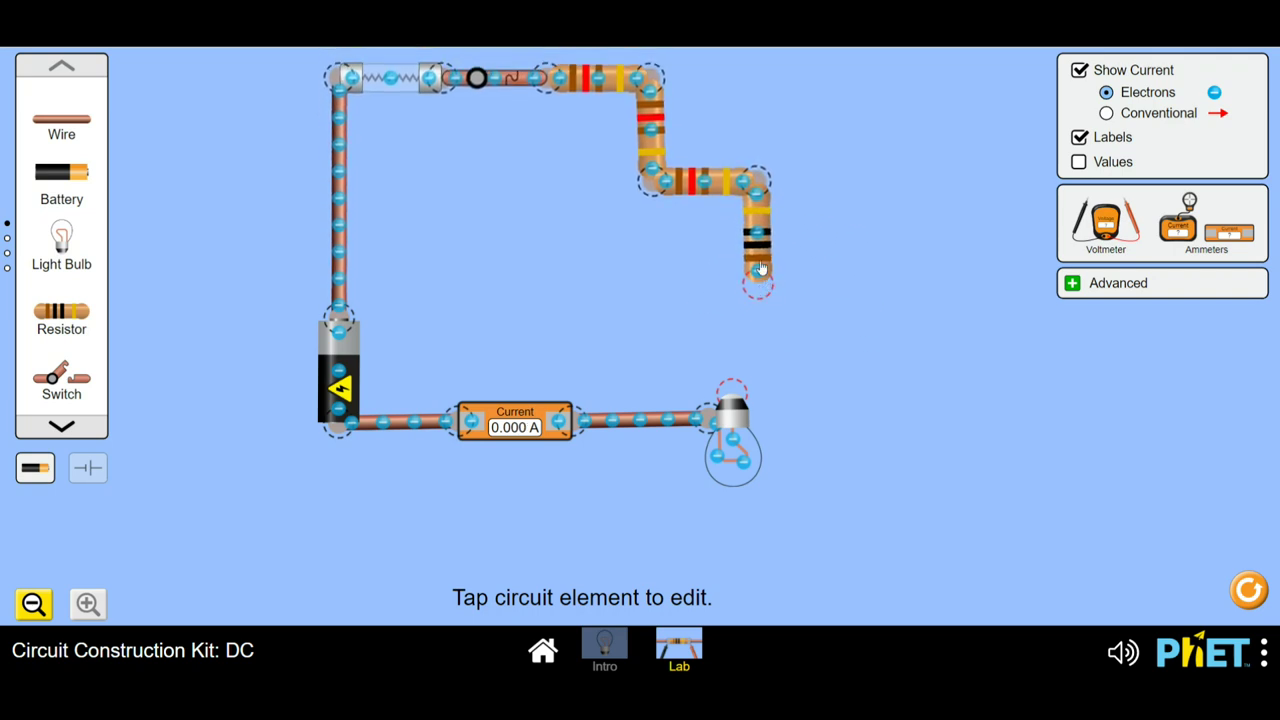
{"action": "left_click", "coordinate": [756, 241]}
{"action": "left_click_drag", "start_coordinate": [508, 598], "coordinate": [620, 598]}
{"action": "left_click", "coordinate": [589, 347]}
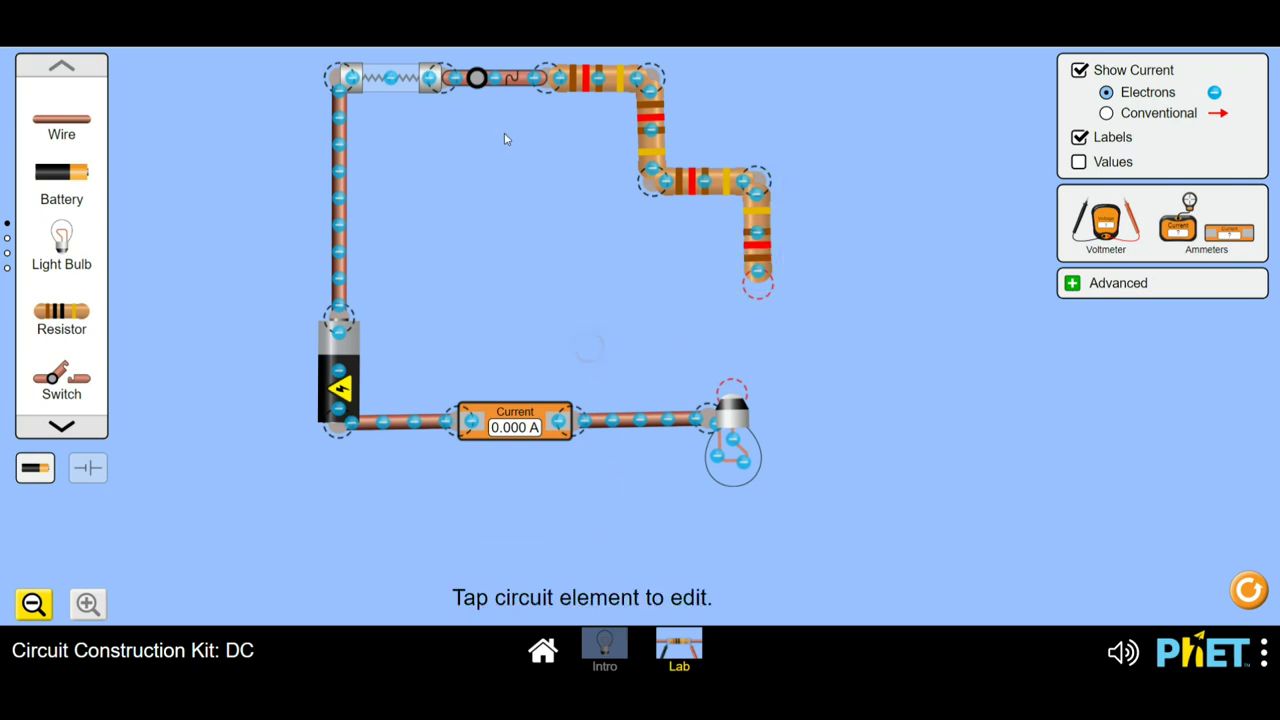
Step: Wire the new resistor to the bulb, close the switch for 2.04 A, and check each resistor's value
{"action": "left_click", "coordinate": [508, 80]}
{"action": "left_click_drag", "start_coordinate": [82, 127], "coordinate": [757, 285]}
{"action": "left_click_drag", "start_coordinate": [671, 303], "coordinate": [733, 393]}
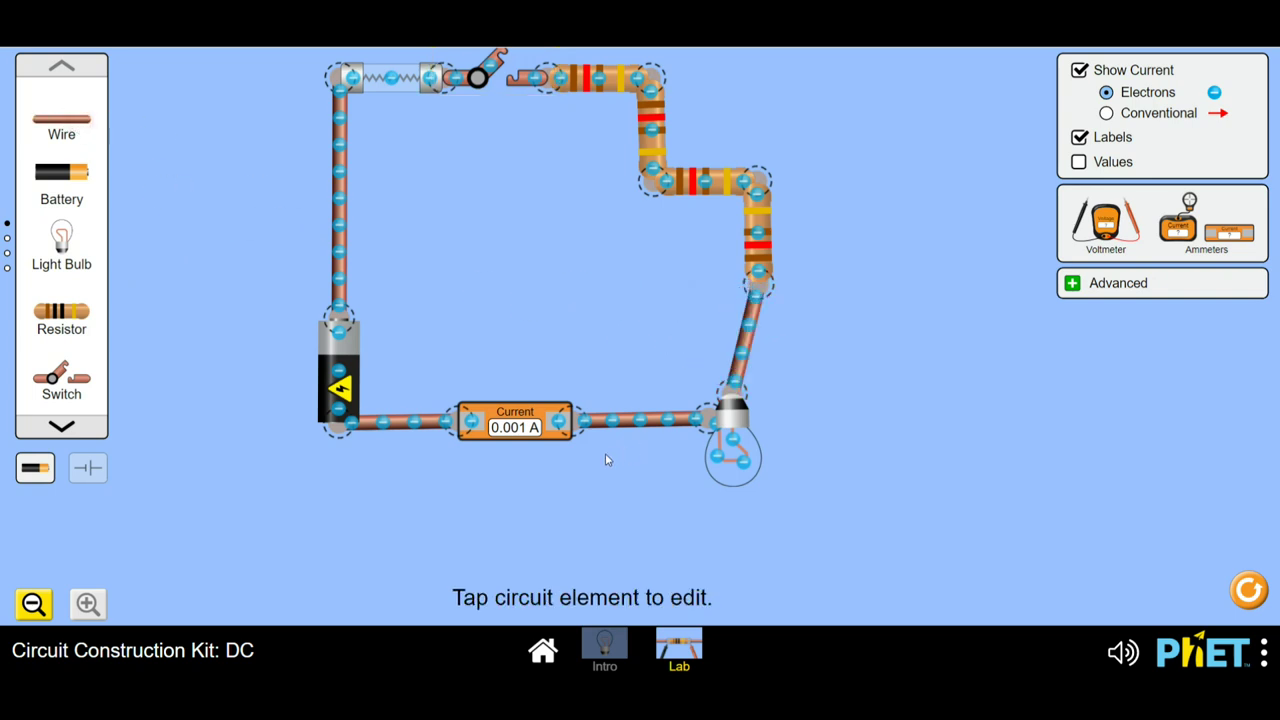
{"action": "left_click", "coordinate": [510, 88]}
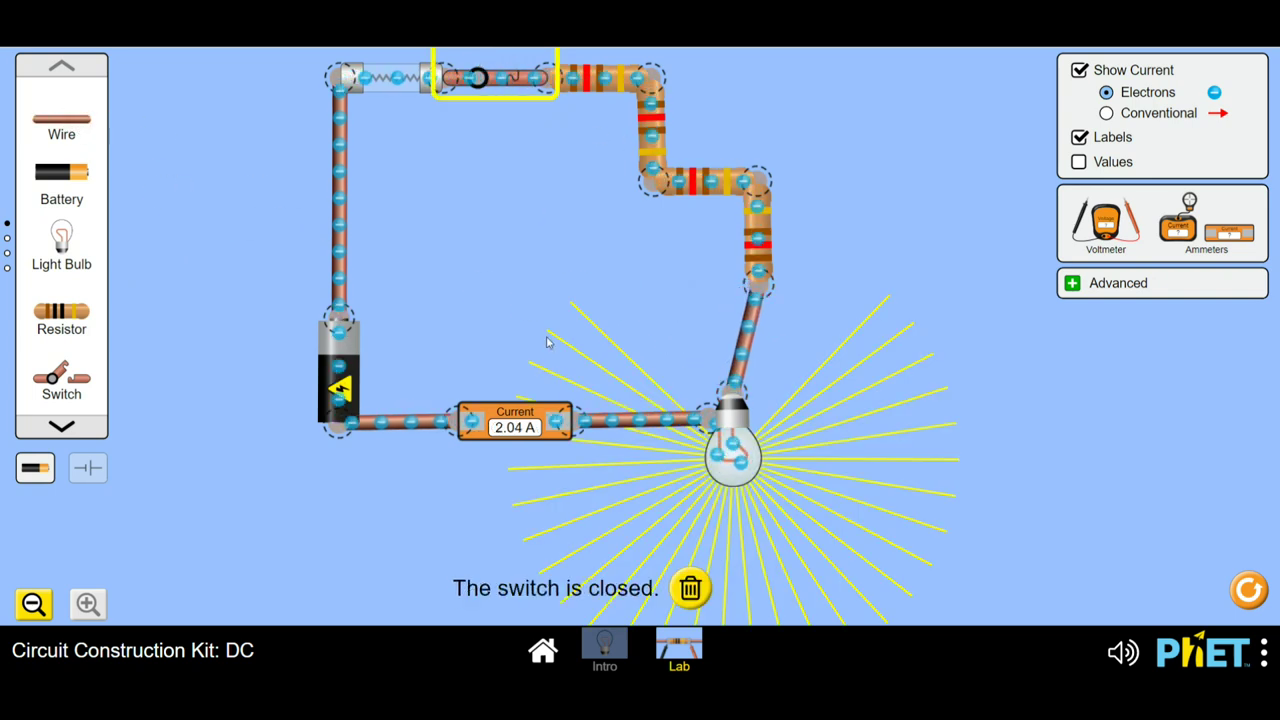
{"action": "left_click", "coordinate": [757, 250]}
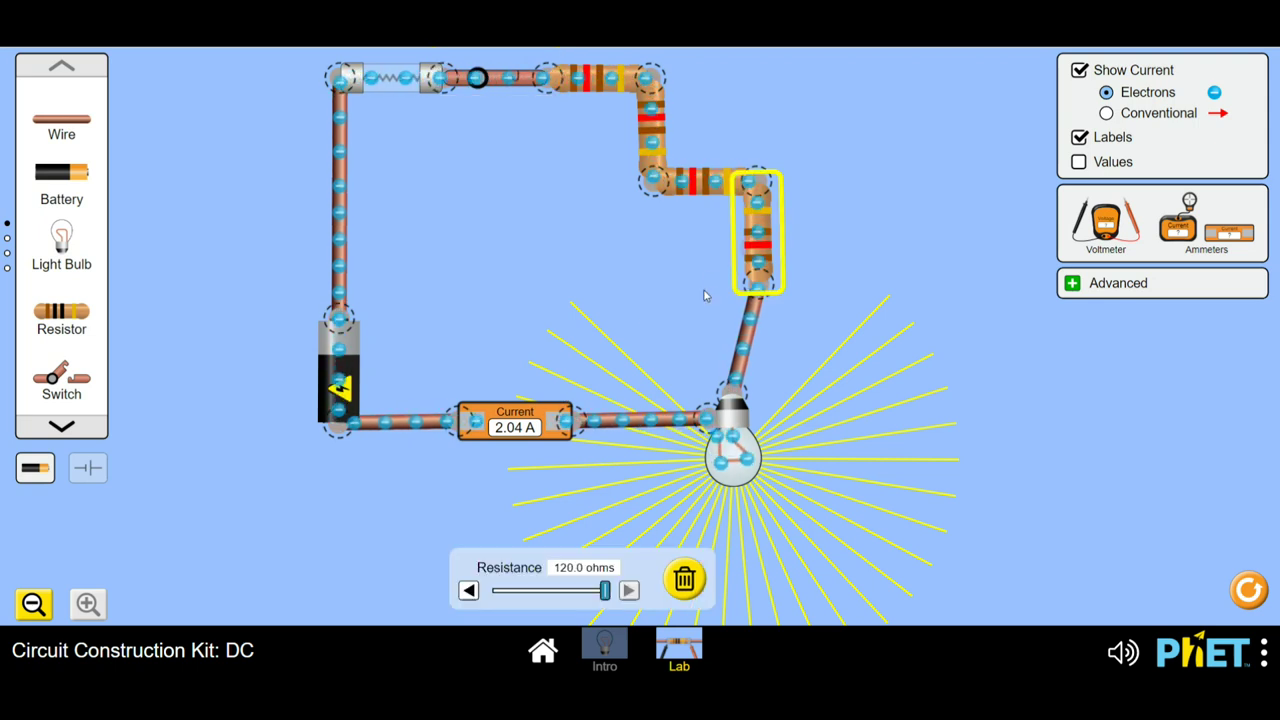
{"action": "left_click", "coordinate": [701, 190]}
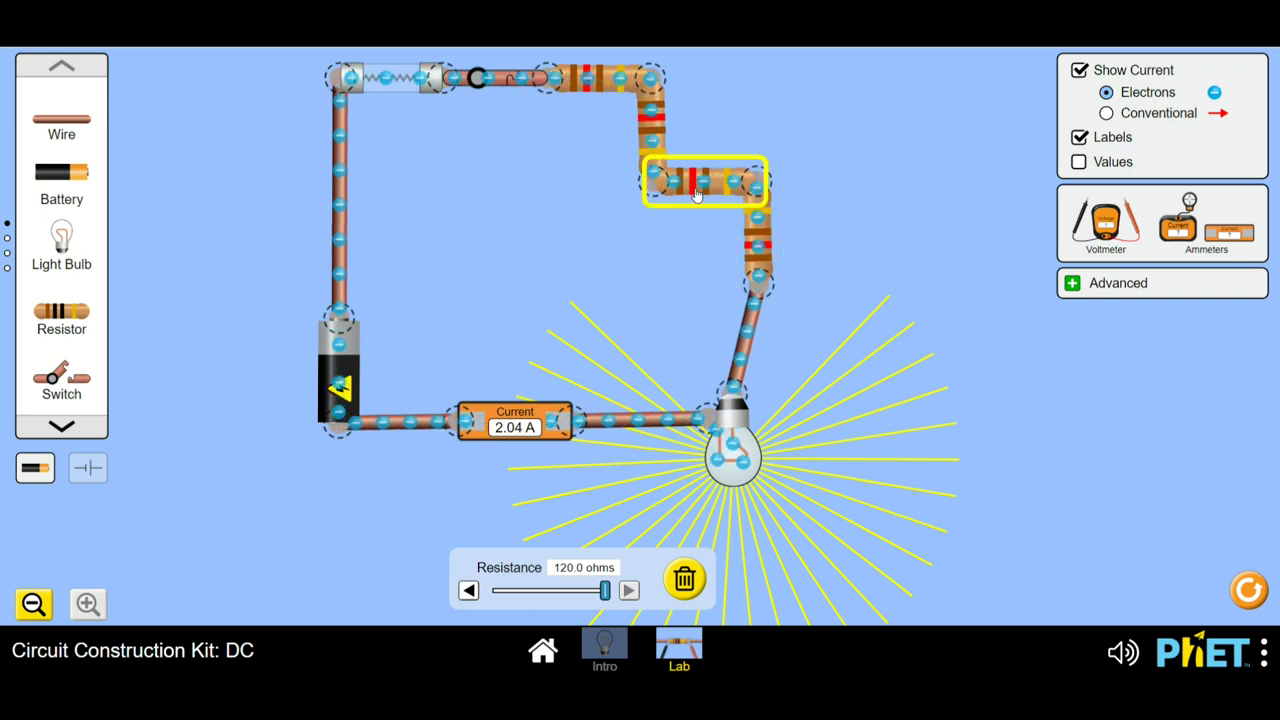
{"action": "left_click", "coordinate": [652, 128]}
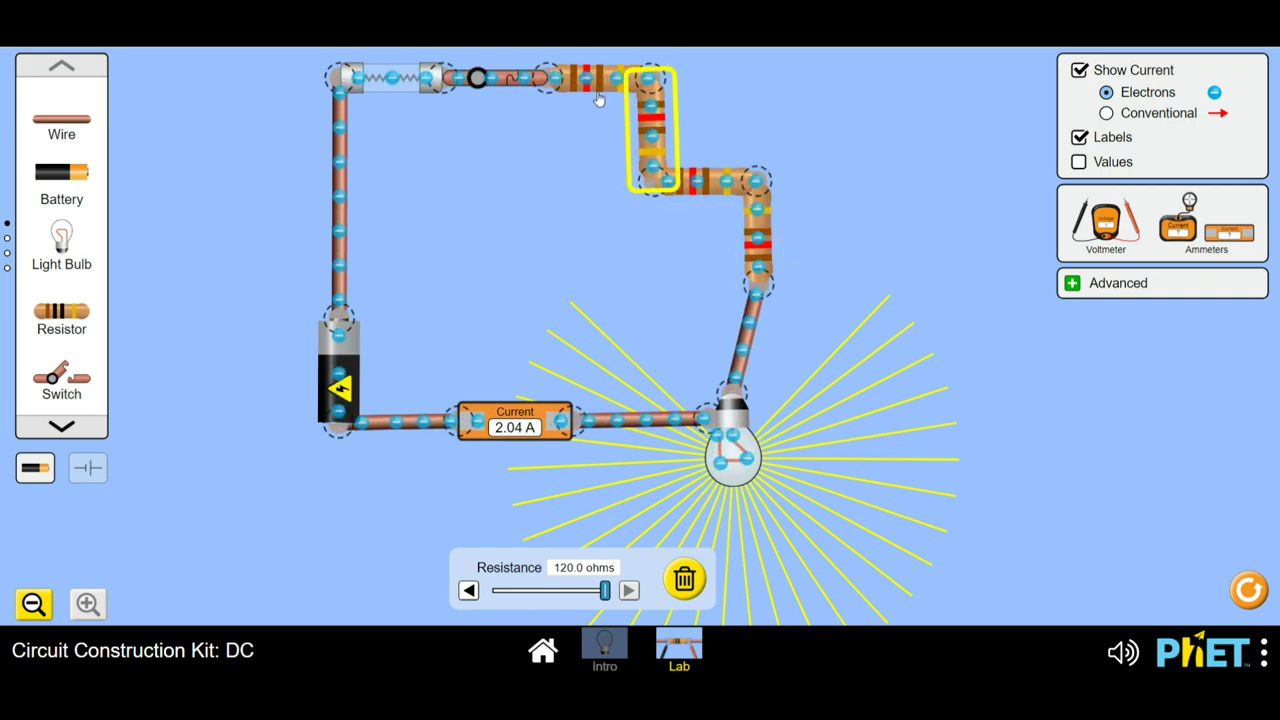
{"action": "left_click", "coordinate": [598, 80]}
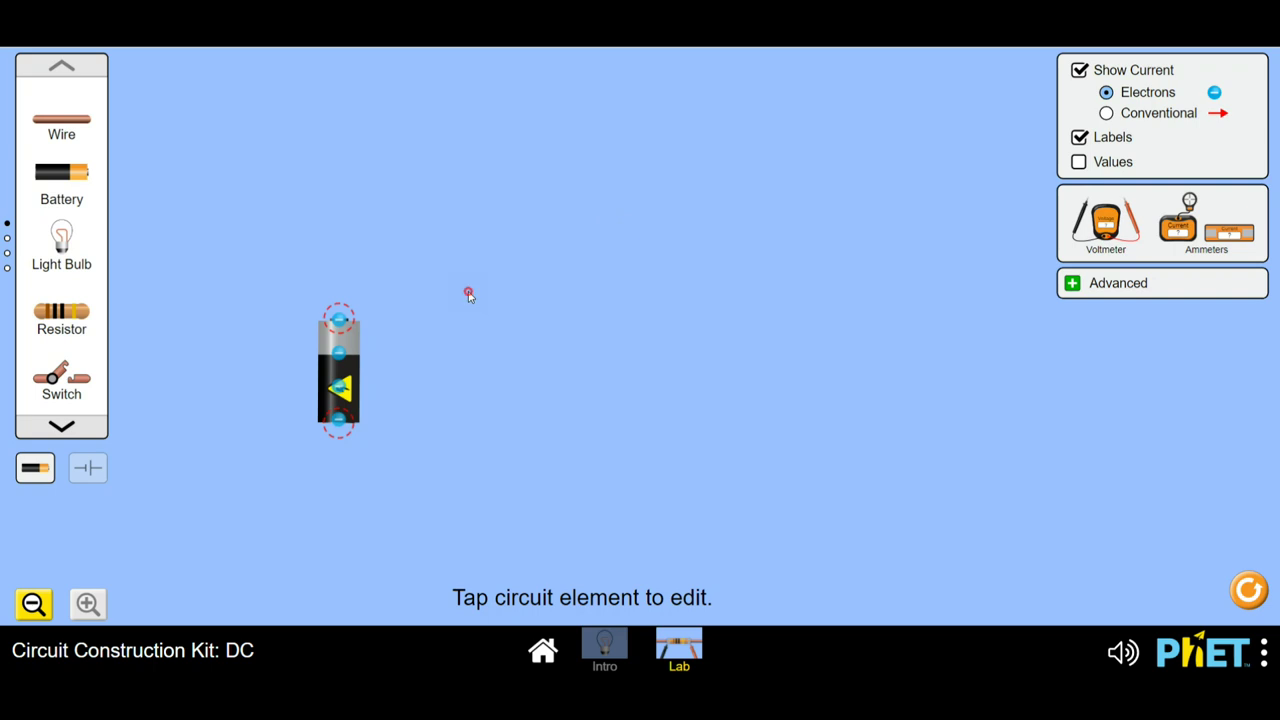
Step: Move the battery up and left, and browse the toolbox component pages
{"action": "left_click_drag", "start_coordinate": [347, 393], "coordinate": [330, 320]}
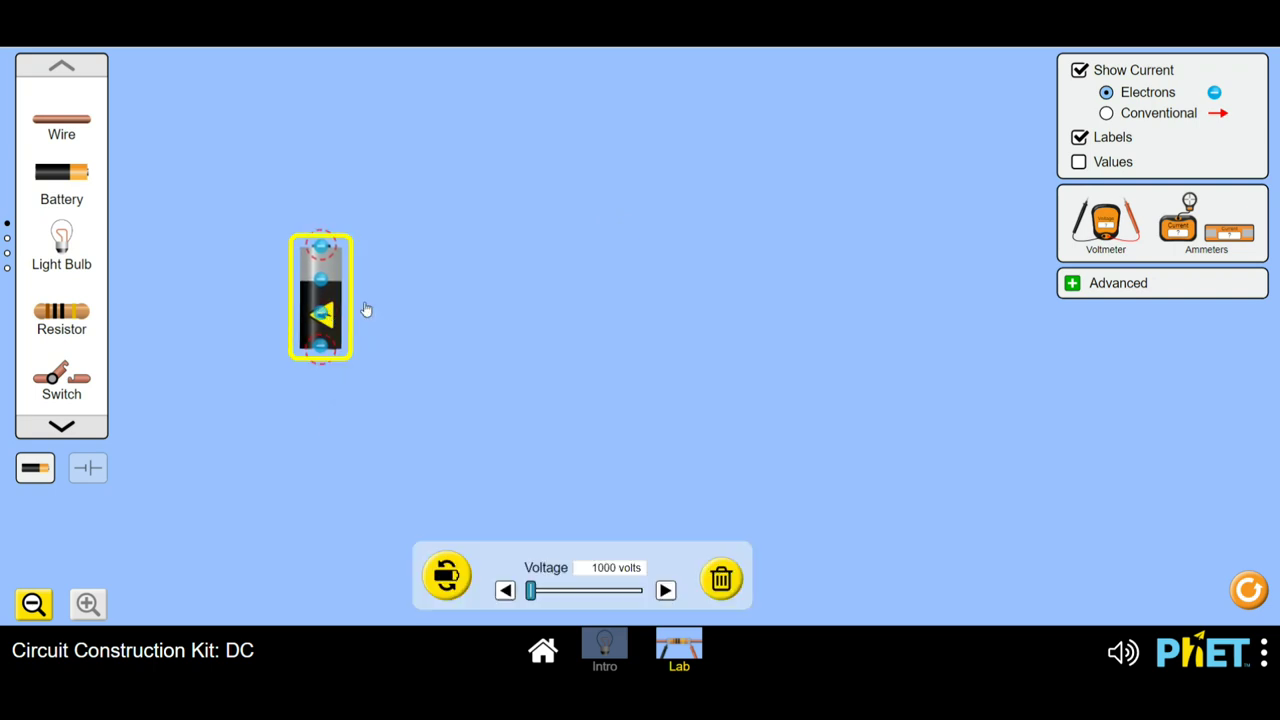
{"action": "left_click", "coordinate": [447, 294]}
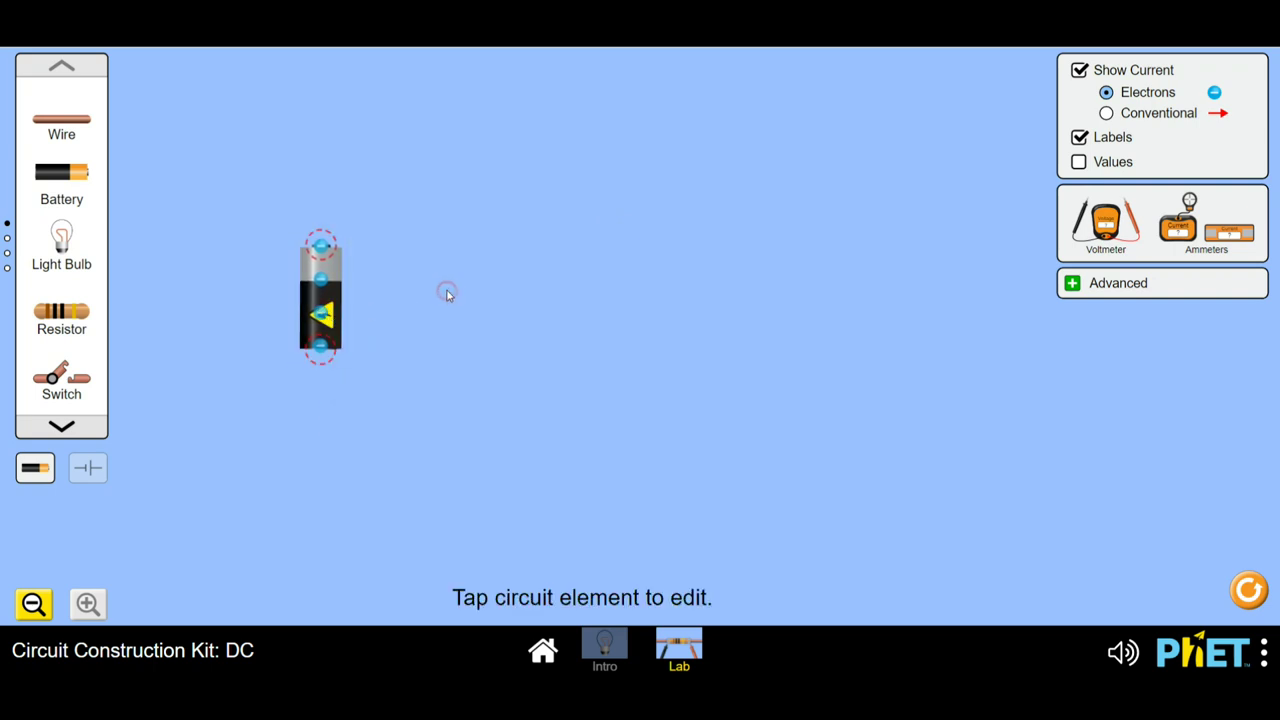
{"action": "left_click", "coordinate": [68, 426]}
{"action": "left_click", "coordinate": [68, 427]}
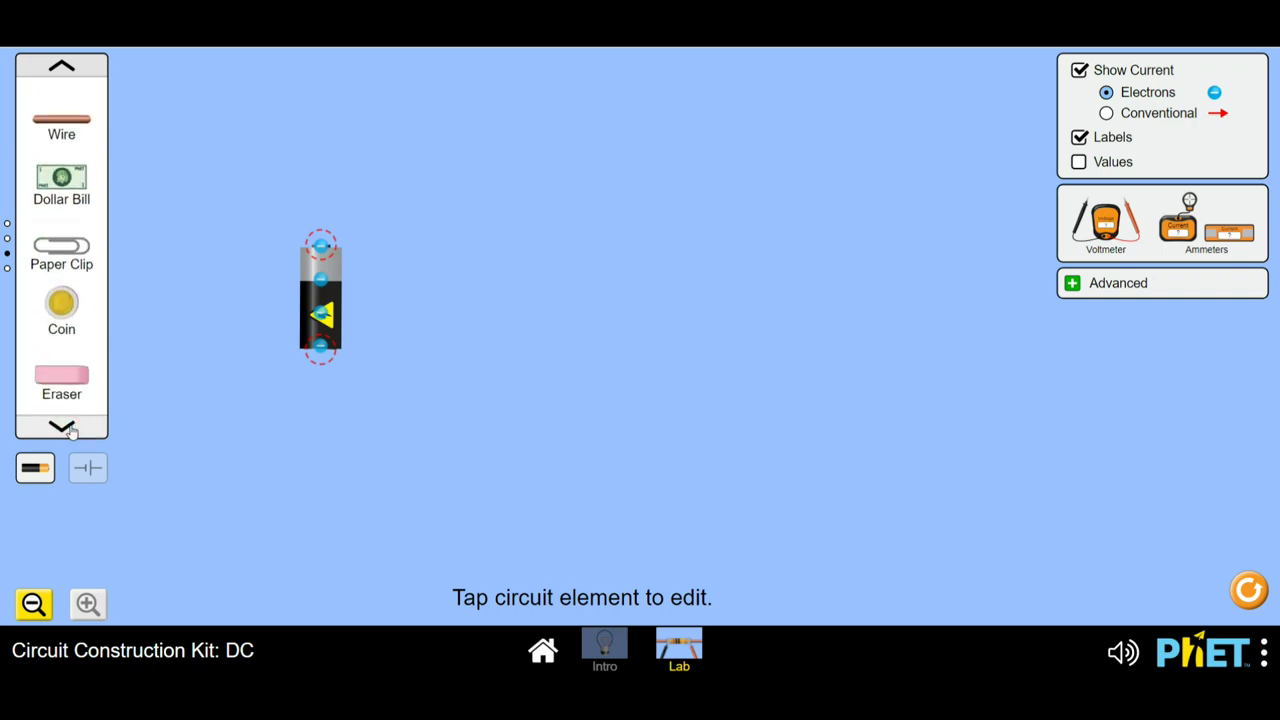
{"action": "left_click", "coordinate": [71, 72]}
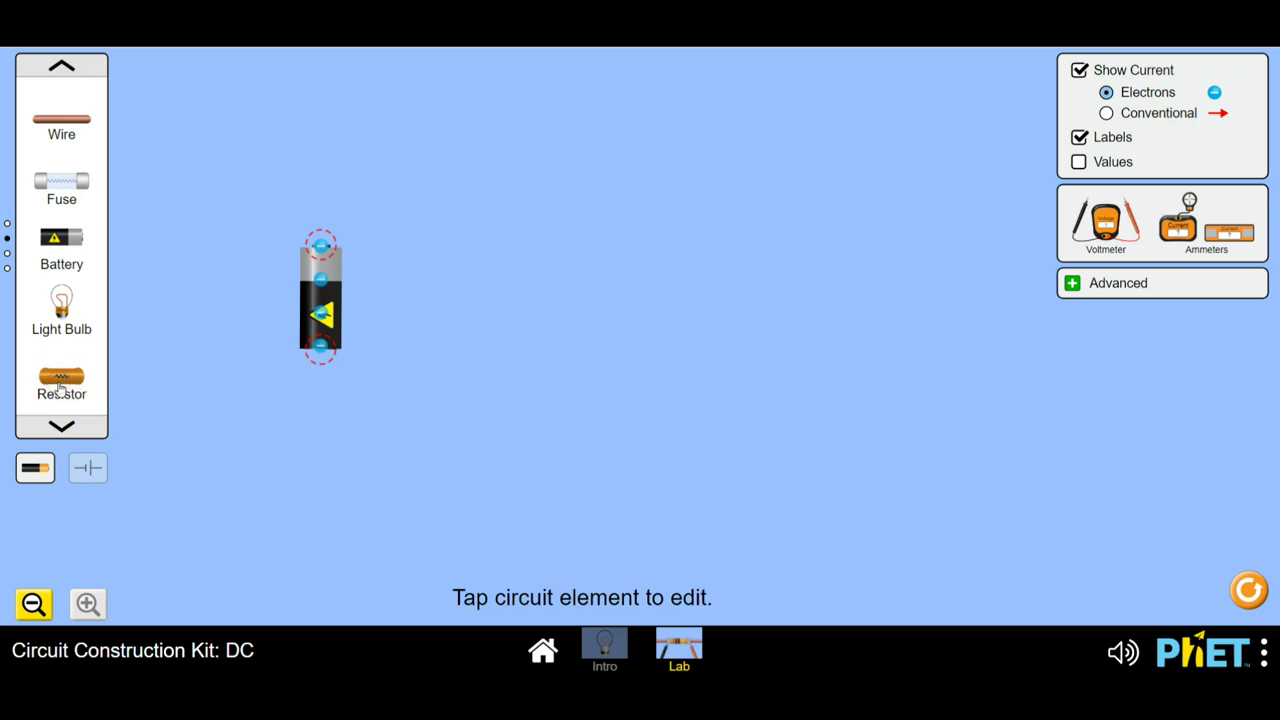
Step: Place a resistor below the battery and delete it, leaving only the battery
{"action": "left_click_drag", "start_coordinate": [60, 383], "coordinate": [267, 410]}
{"action": "left_click", "coordinate": [267, 410]}
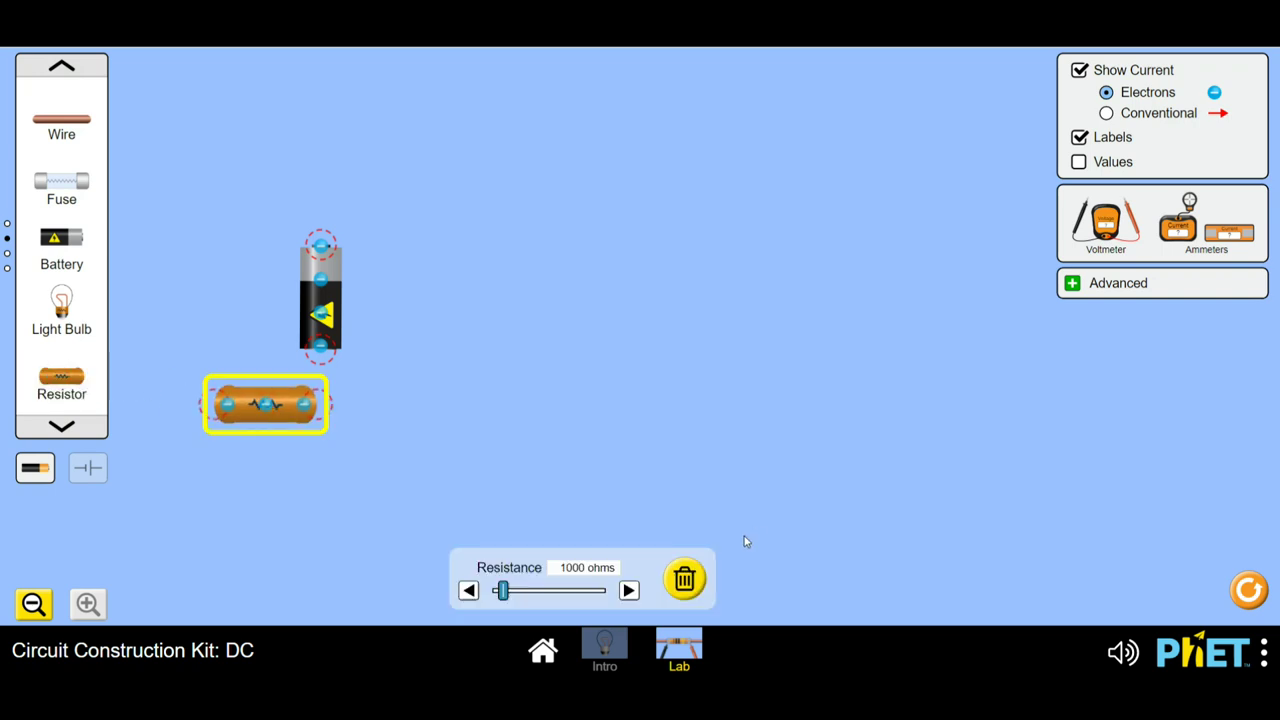
{"action": "left_click", "coordinate": [684, 579]}
Step: Page the toolbox to the household objects and place the dog above-right of the battery
{"action": "left_click", "coordinate": [62, 426]}
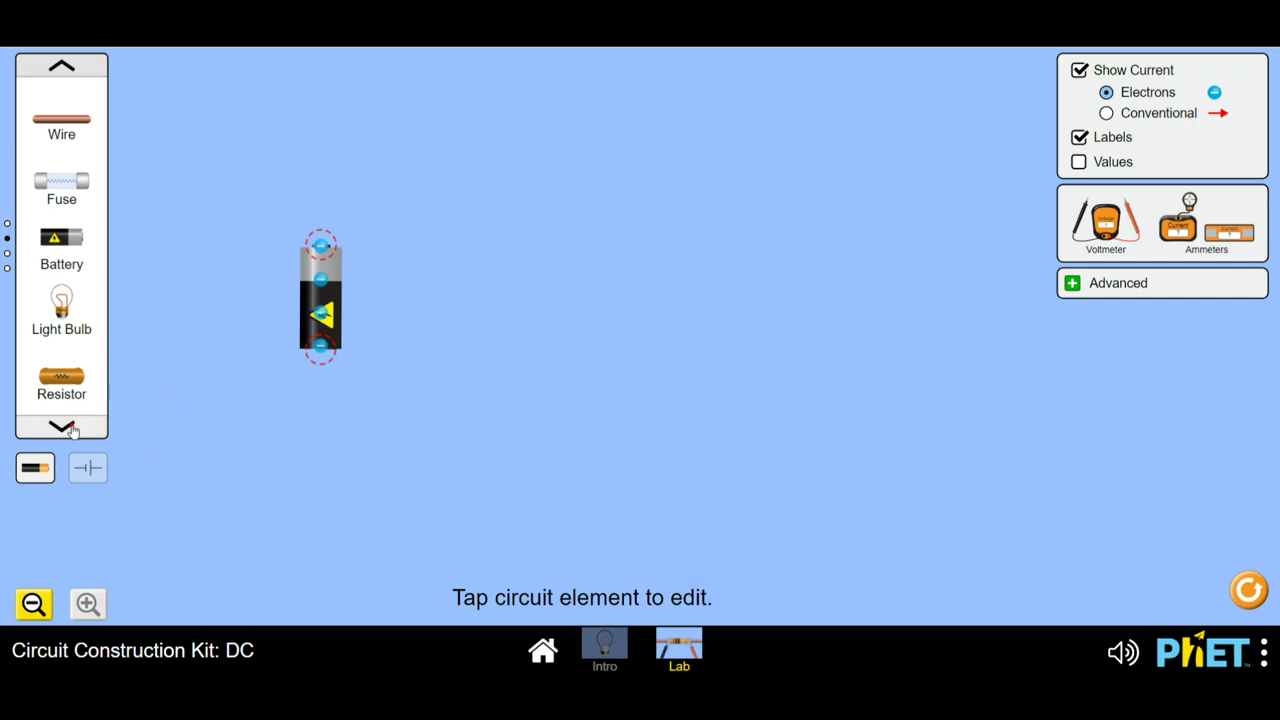
{"action": "left_click", "coordinate": [66, 427]}
{"action": "left_click", "coordinate": [70, 430]}
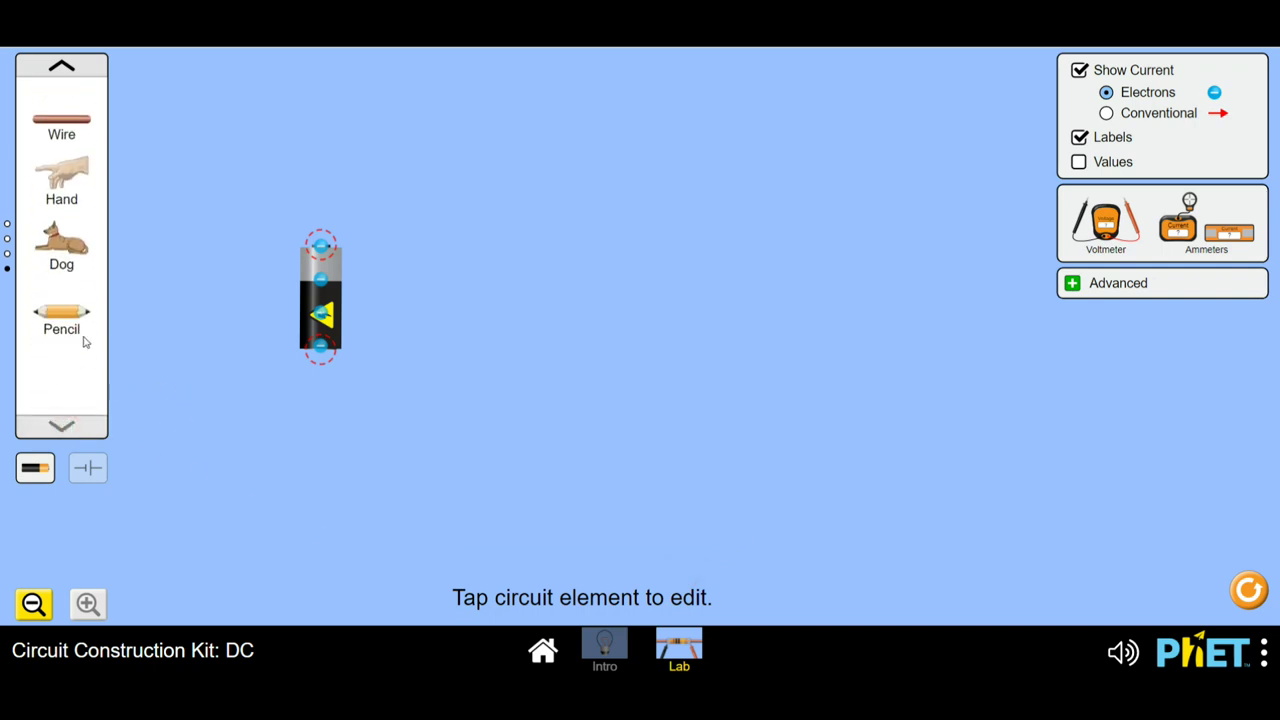
{"action": "left_click_drag", "start_coordinate": [67, 240], "coordinate": [531, 240]}
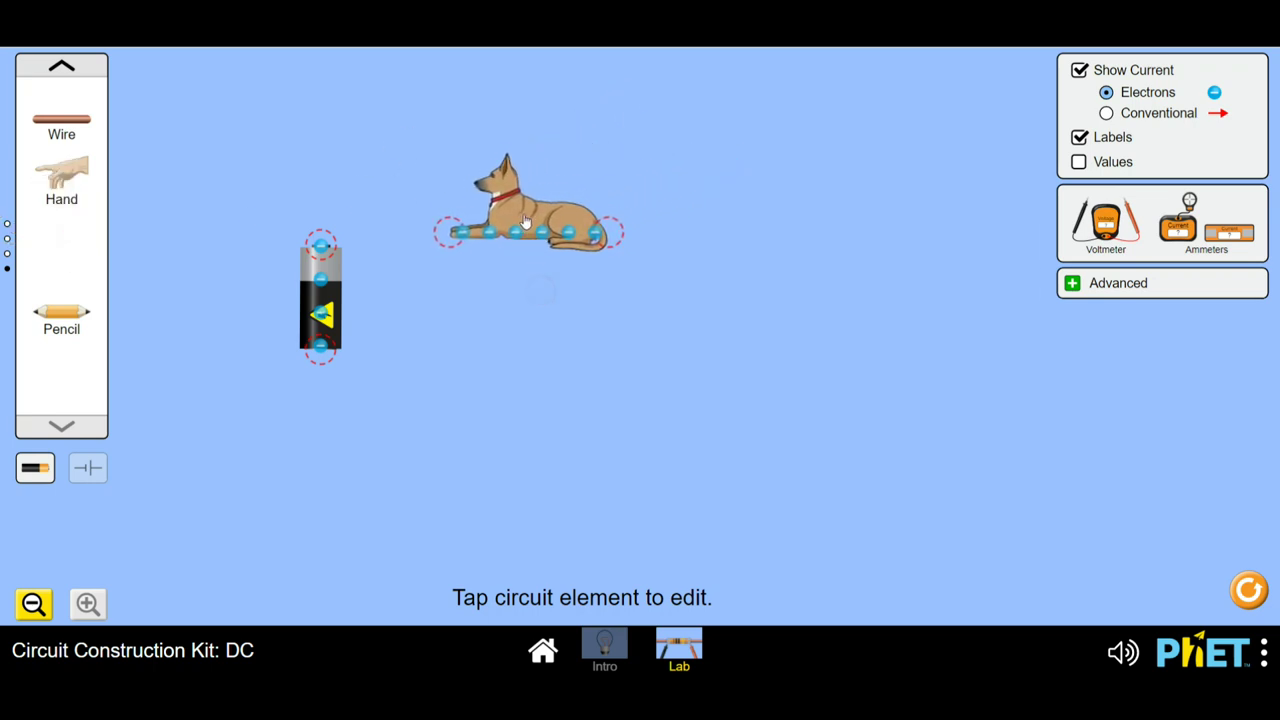
{"action": "left_click", "coordinate": [525, 215]}
{"action": "left_click", "coordinate": [534, 329]}
{"action": "left_click", "coordinate": [502, 195]}
{"action": "left_click", "coordinate": [539, 336]}
Step: Wire the battery's top and bottom terminals to the dog's ends, leaving a gap in the loop
{"action": "left_click_drag", "start_coordinate": [74, 122], "coordinate": [375, 240]}
{"action": "left_click", "coordinate": [374, 240]}
{"action": "left_click", "coordinate": [300, 190]}
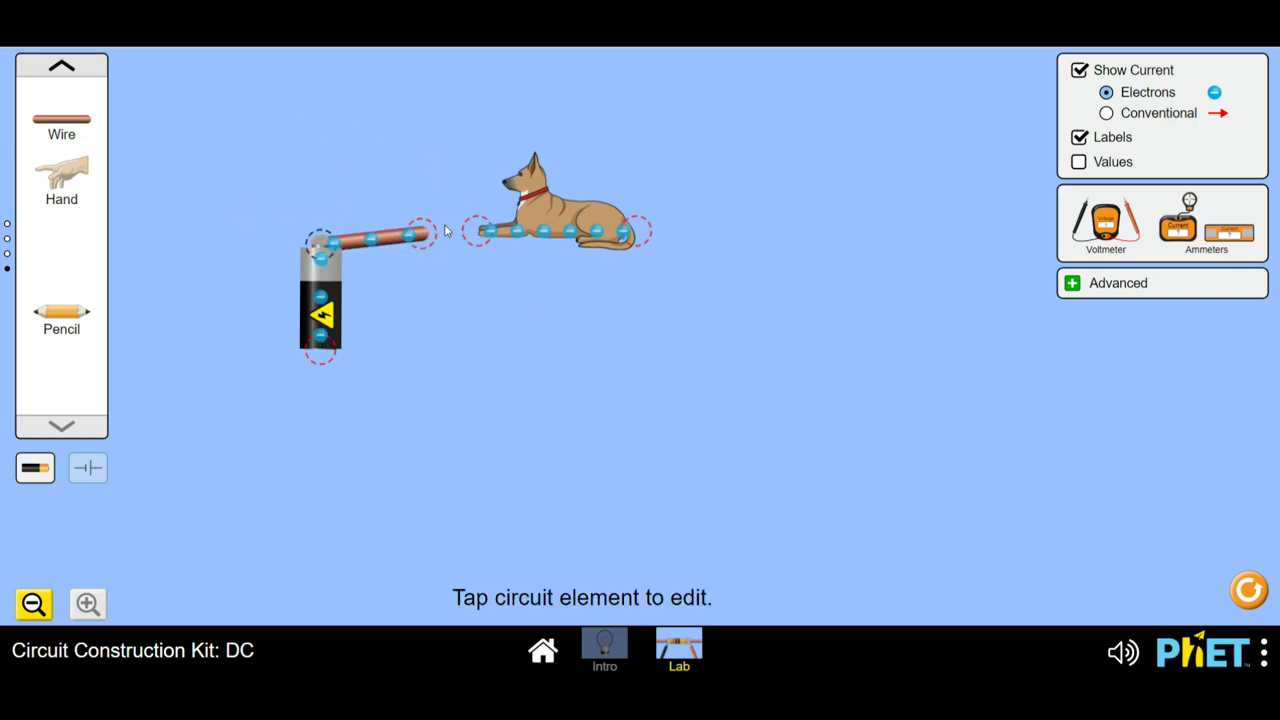
{"action": "left_click_drag", "start_coordinate": [421, 233], "coordinate": [477, 232]}
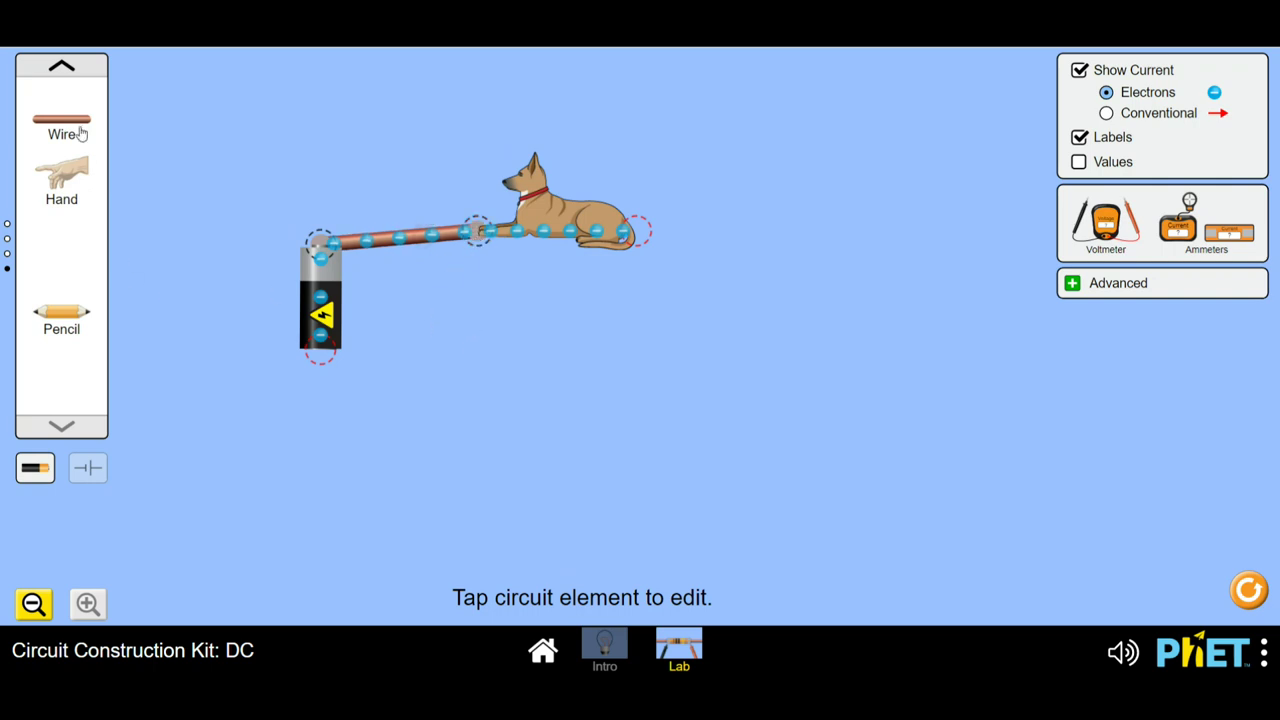
{"action": "left_click_drag", "start_coordinate": [82, 134], "coordinate": [633, 350]}
{"action": "left_click_drag", "start_coordinate": [67, 122], "coordinate": [695, 234]}
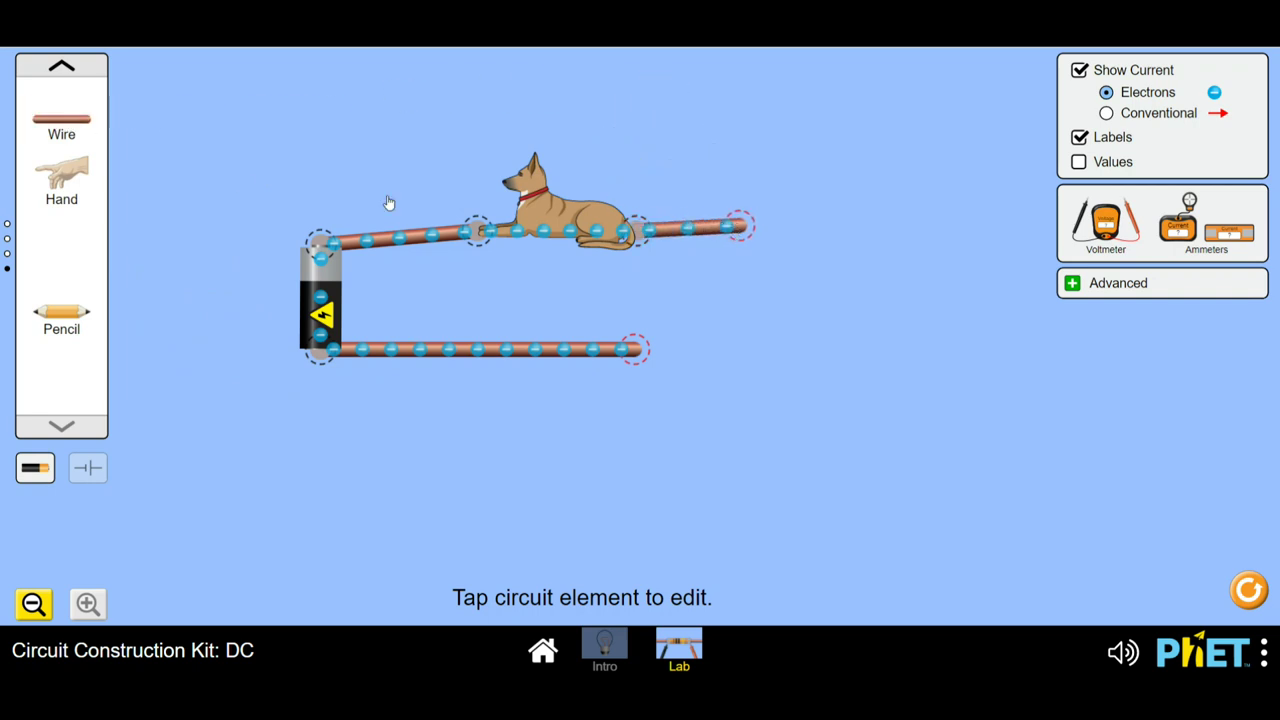
{"action": "left_click_drag", "start_coordinate": [737, 228], "coordinate": [706, 336]}
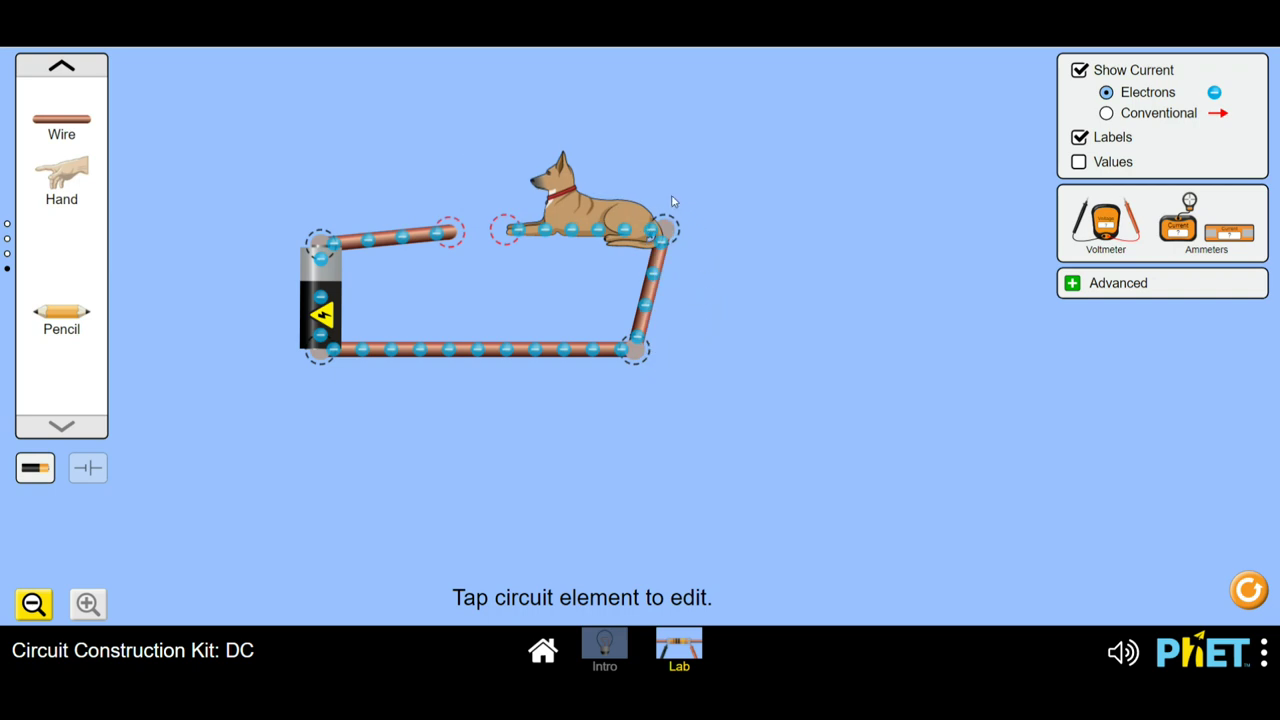
Step: Delete the dog and place a pencil in the gap of the circuit
{"action": "left_click", "coordinate": [600, 213]}
{"action": "key", "text": "Delete"}
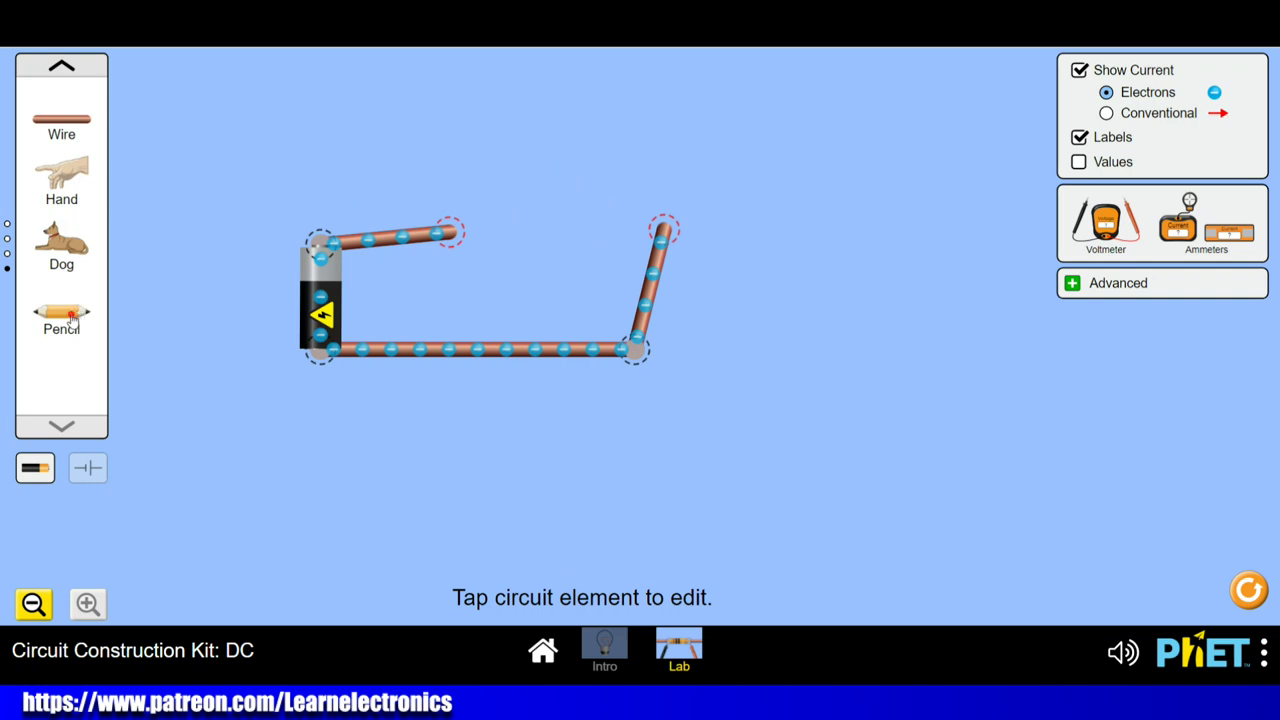
{"action": "mouse_move", "coordinate": [83, 305]}
{"action": "left_mouse_down"}
{"action": "mouse_move", "coordinate": [553, 173]}
{"action": "mouse_move", "coordinate": [587, 238]}
{"action": "mouse_move", "coordinate": [500, 236]}
{"action": "left_mouse_up"}
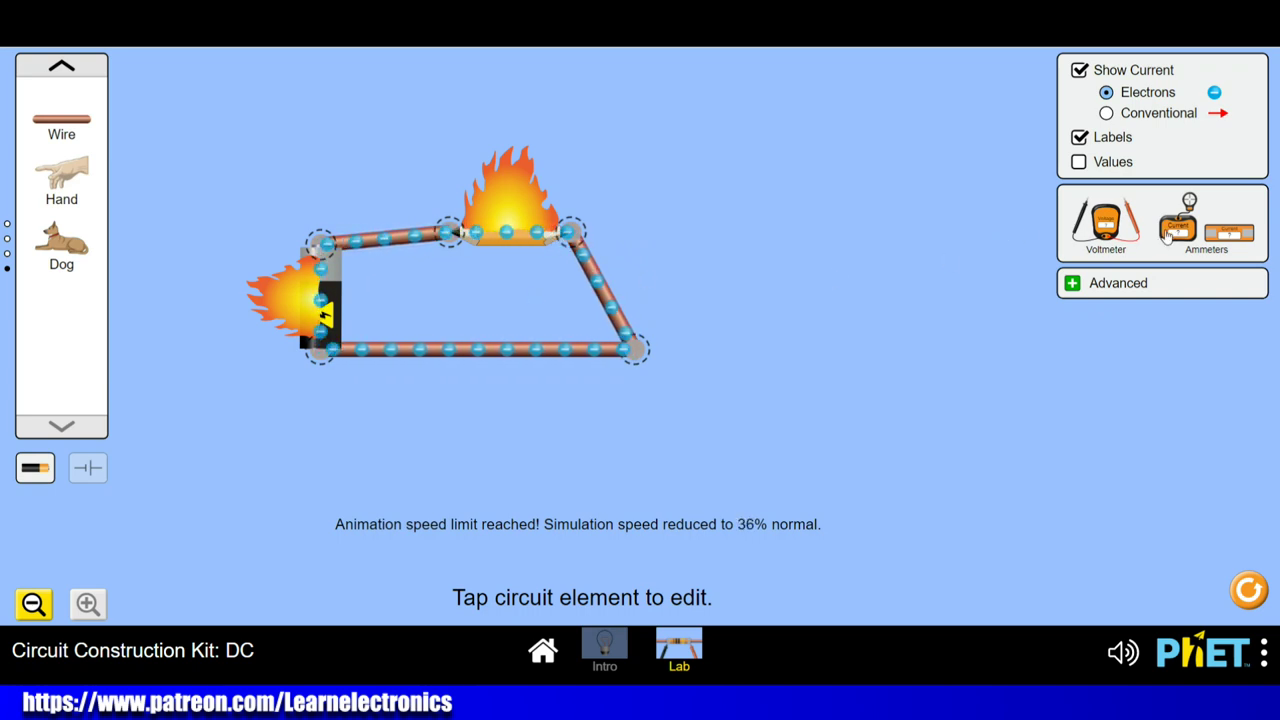
Step: Ammeter on the bottom-right corner reads 40.00 A as the pencil burns; delete the pencil
{"action": "left_click_drag", "start_coordinate": [1178, 228], "coordinate": [608, 397]}
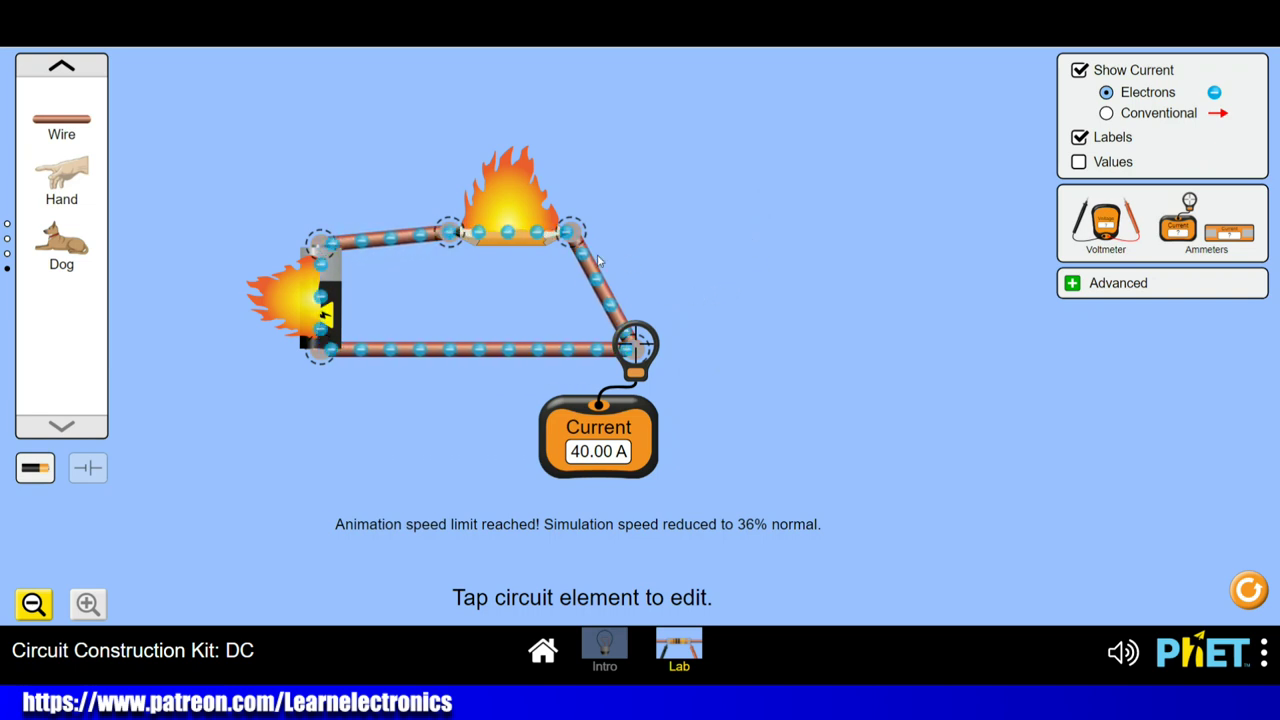
{"action": "left_click", "coordinate": [510, 233]}
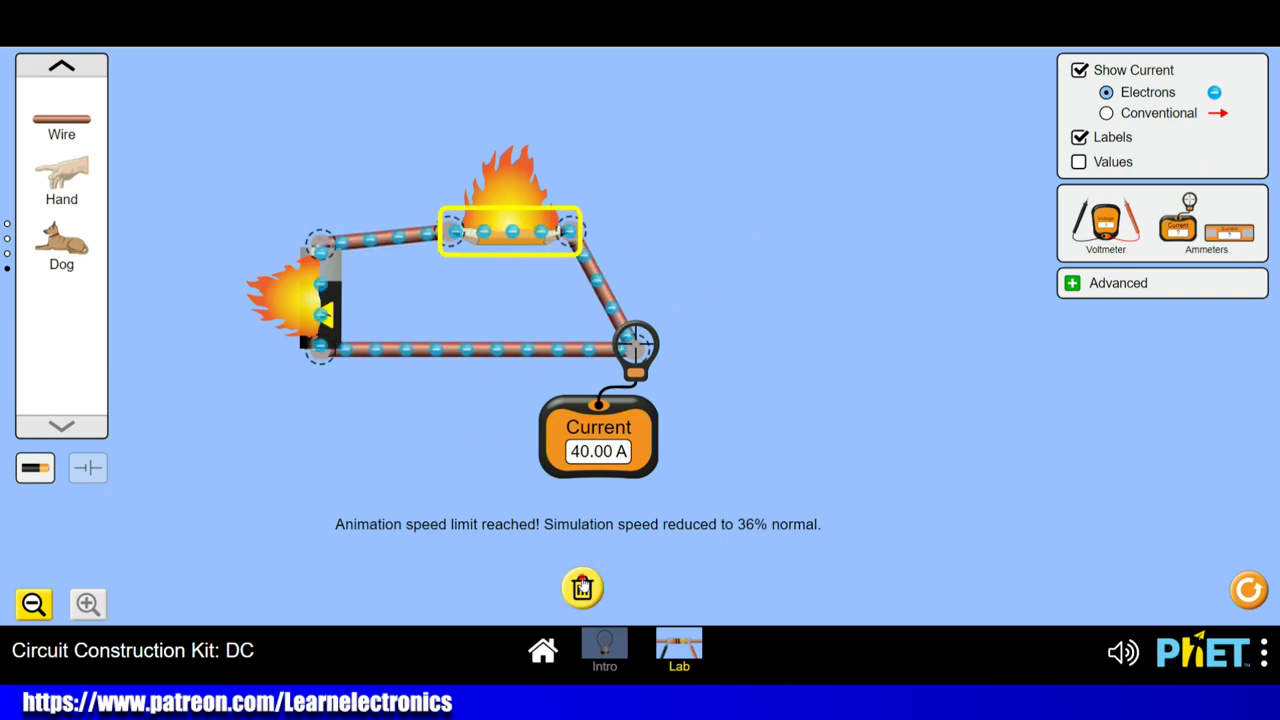
{"action": "left_click", "coordinate": [582, 588]}
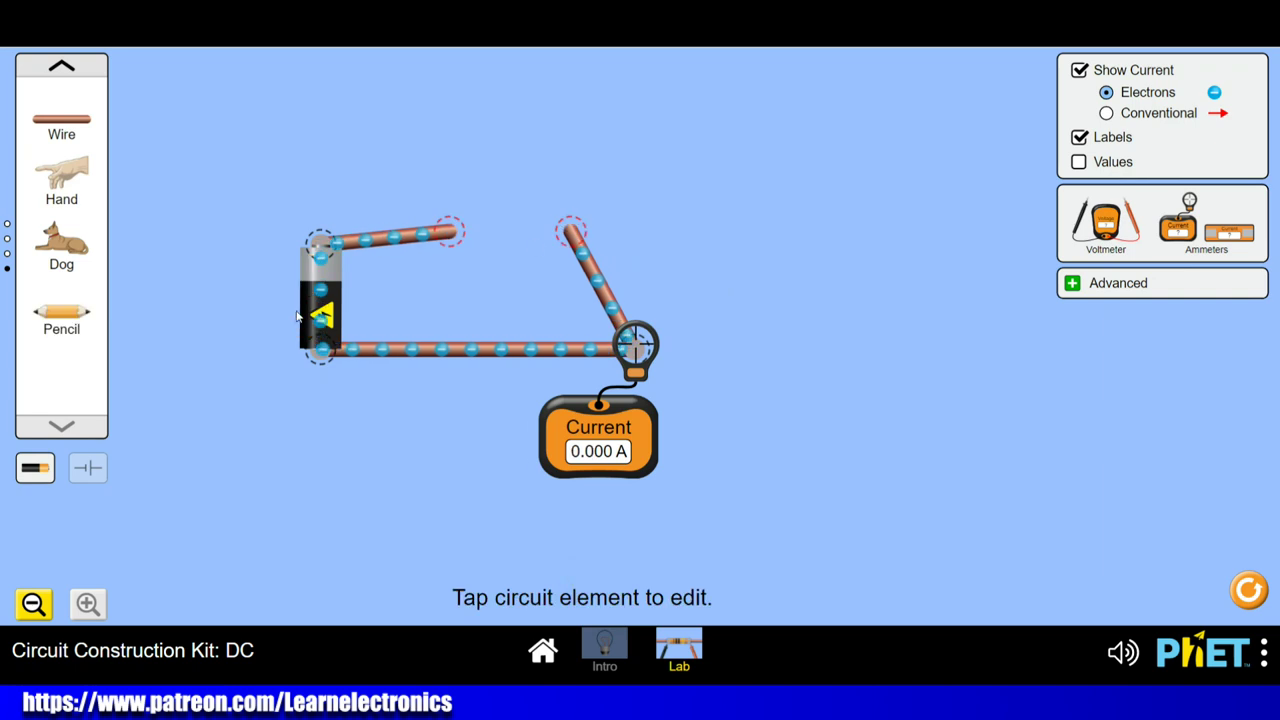